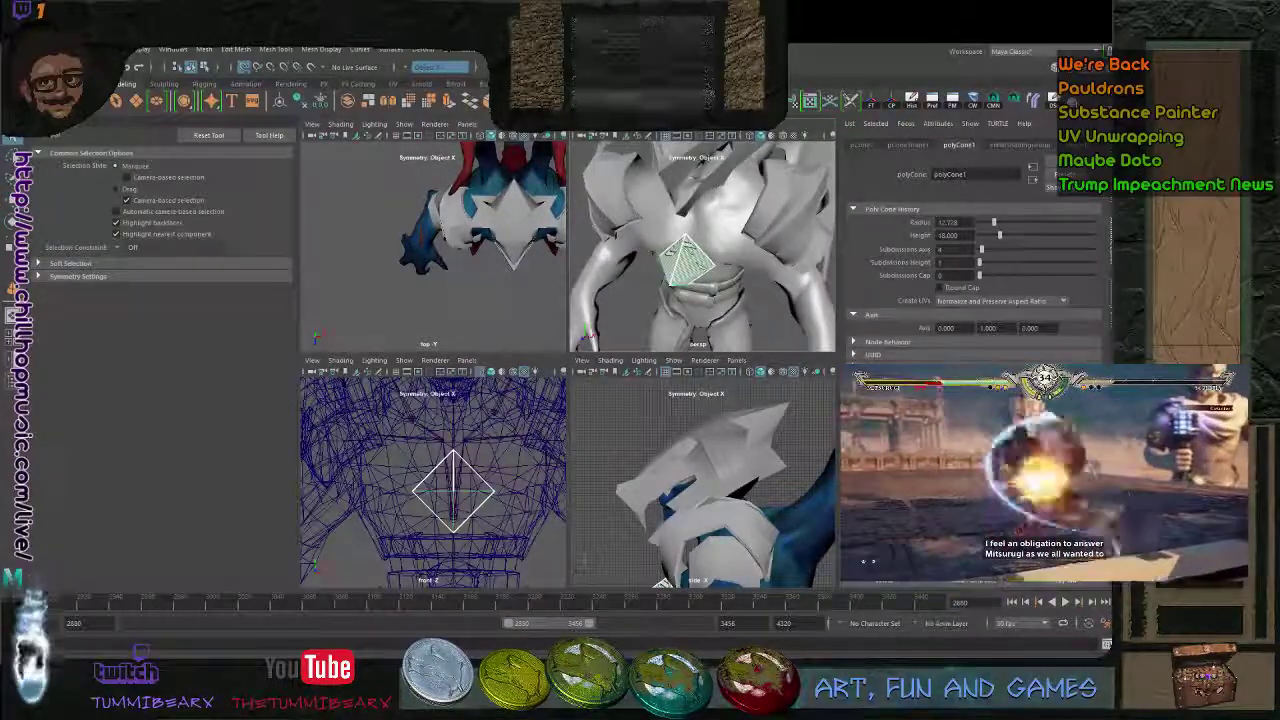
{"action": "left_click", "coordinate": [699, 250]}
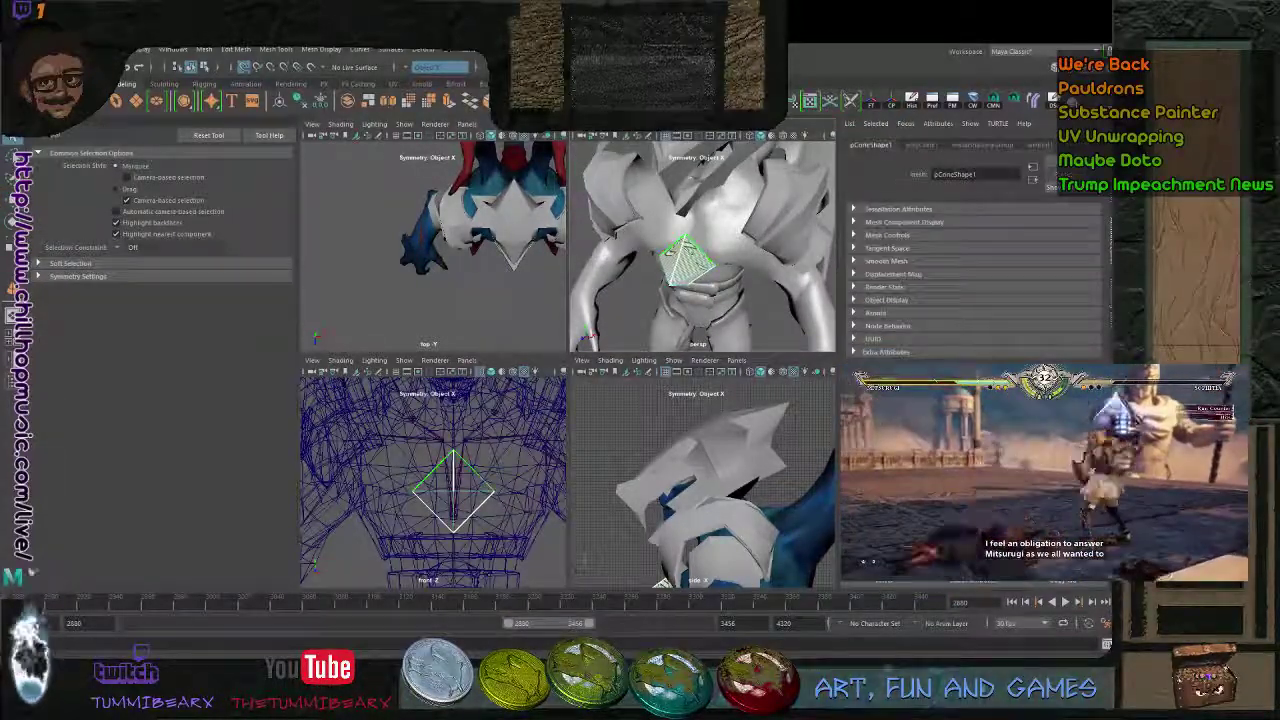
{"action": "left_click_drag", "start_coordinate": [694, 250], "coordinate": [674, 256], "text": "alt"}
{"action": "left_click", "coordinate": [676, 270]}
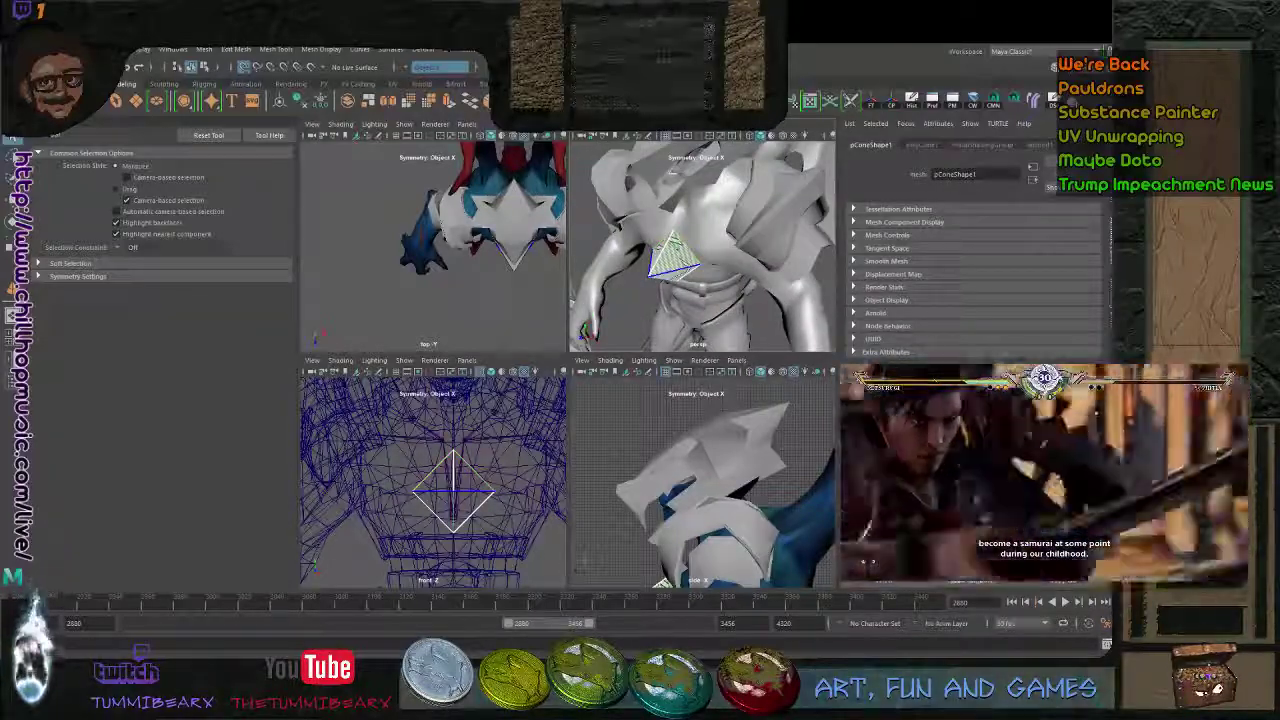
{"action": "key", "text": "ctrl+z"}
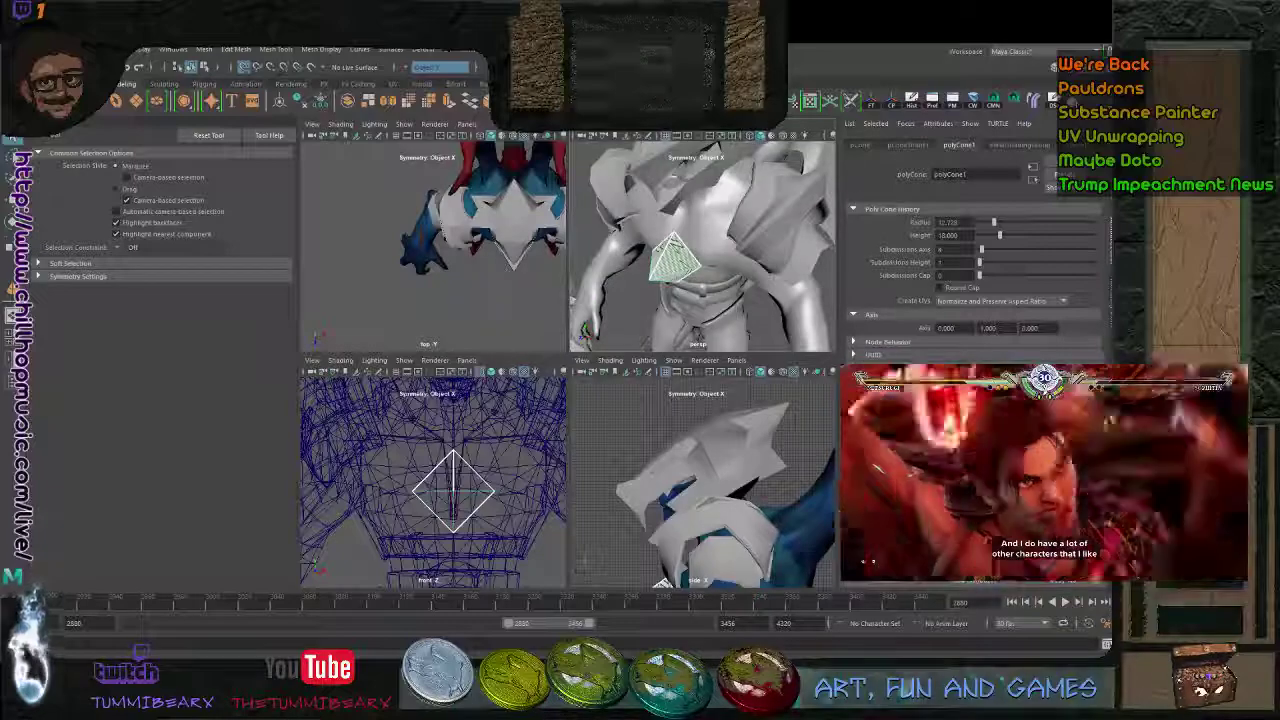
- Extrude the faces of the diamond-shaped cone at the chest, then rotate and move the extruded faces behind the character's back
{"action": "key", "text": "ctrl+e"}
{"action": "key", "text": "e"}
{"action": "left_click_drag", "start_coordinate": [702, 290], "coordinate": [598, 285]}
{"action": "key", "text": "w"}
{"action": "left_click_drag", "start_coordinate": [577, 243], "coordinate": [742, 254]}
{"action": "left_click", "coordinate": [648, 256], "text": "shift"}
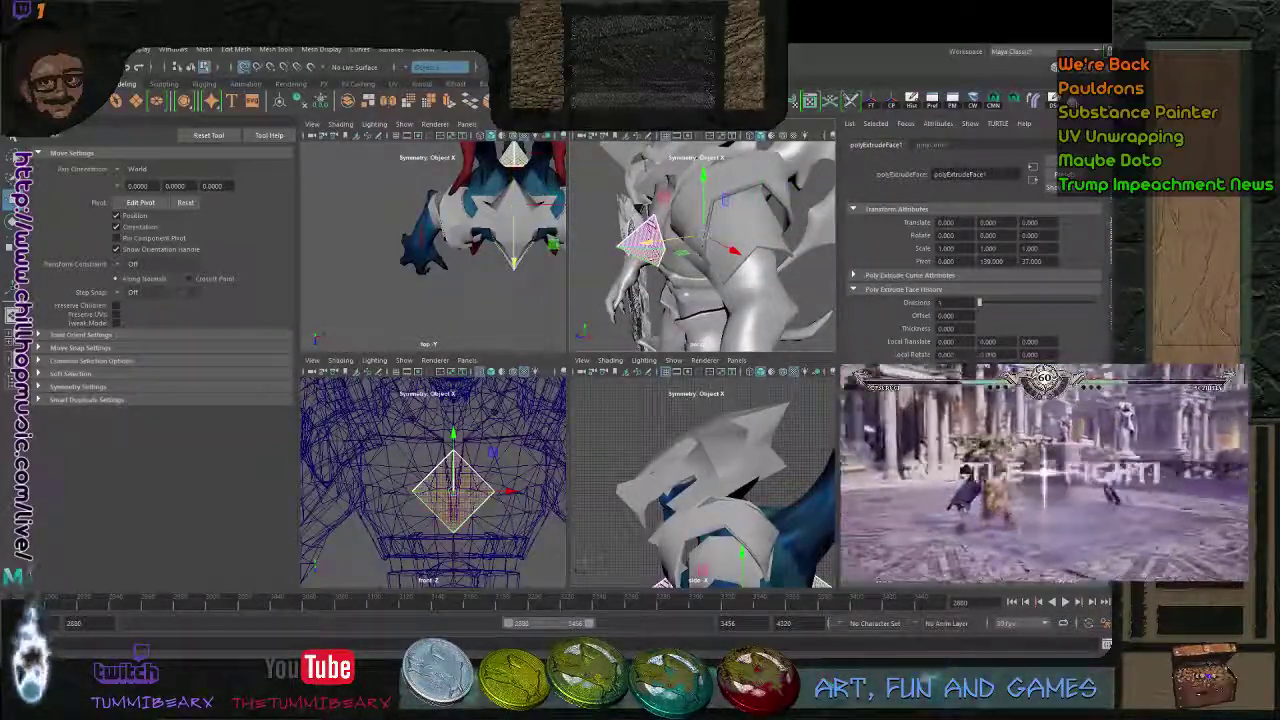
- Try to delete the extruded cone geometry behind the character's back
{"action": "key", "text": "F8"}
{"action": "left_click_drag", "start_coordinate": [686, 295], "coordinate": [782, 296], "text": "alt"}
{"action": "left_click", "coordinate": [790, 315]}
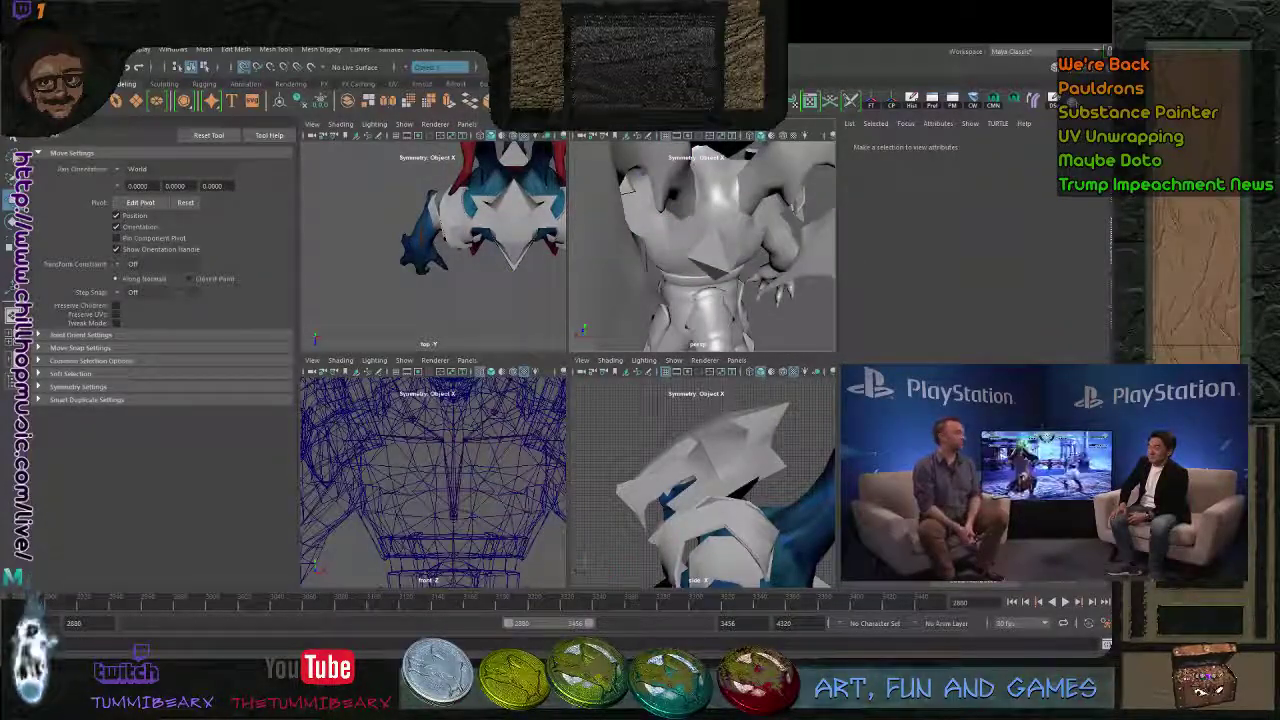
{"action": "left_click", "coordinate": [714, 259]}
{"action": "left_click_drag", "start_coordinate": [714, 262], "coordinate": [680, 250], "text": "alt"}
{"action": "left_click", "coordinate": [608, 262]}
{"action": "left_click", "coordinate": [641, 240]}
{"action": "key", "text": "q"}
{"action": "key", "text": "Delete"}
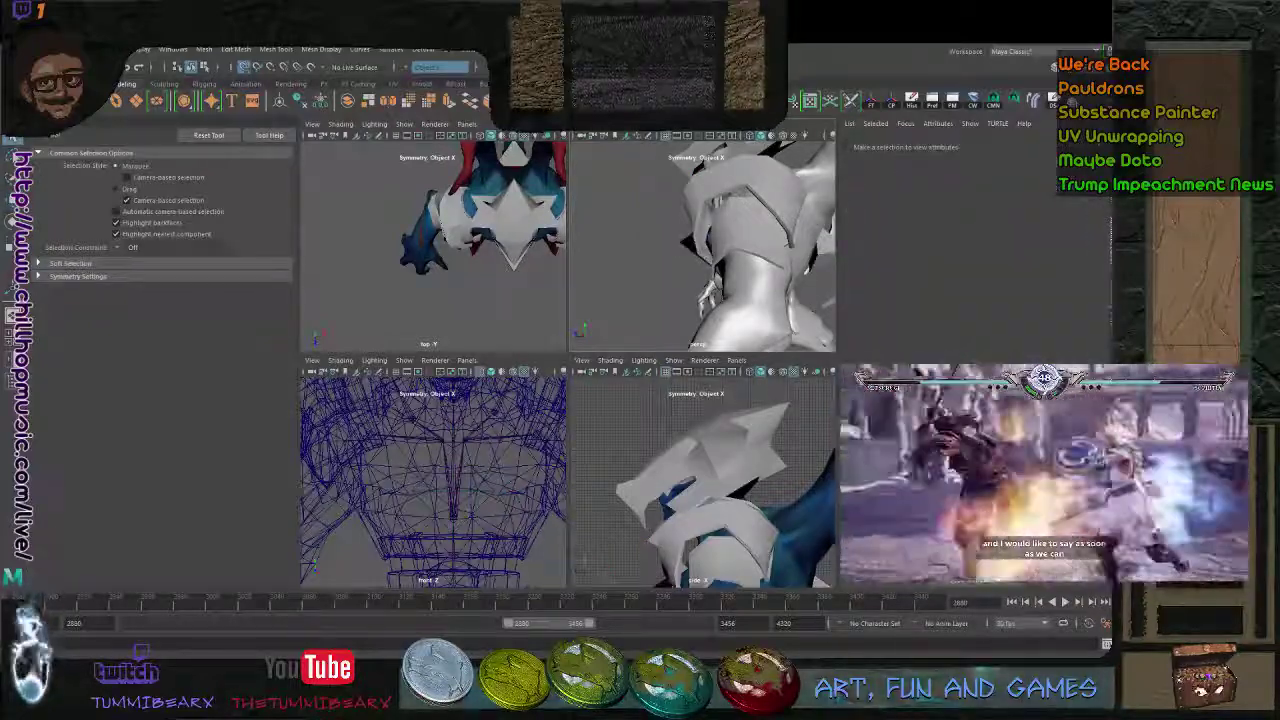
- Select the cone mesh and display the top and perspective views with textured shading
{"action": "left_click_drag", "start_coordinate": [640, 250], "coordinate": [800, 250], "text": "alt"}
{"action": "left_click", "coordinate": [700, 245]}
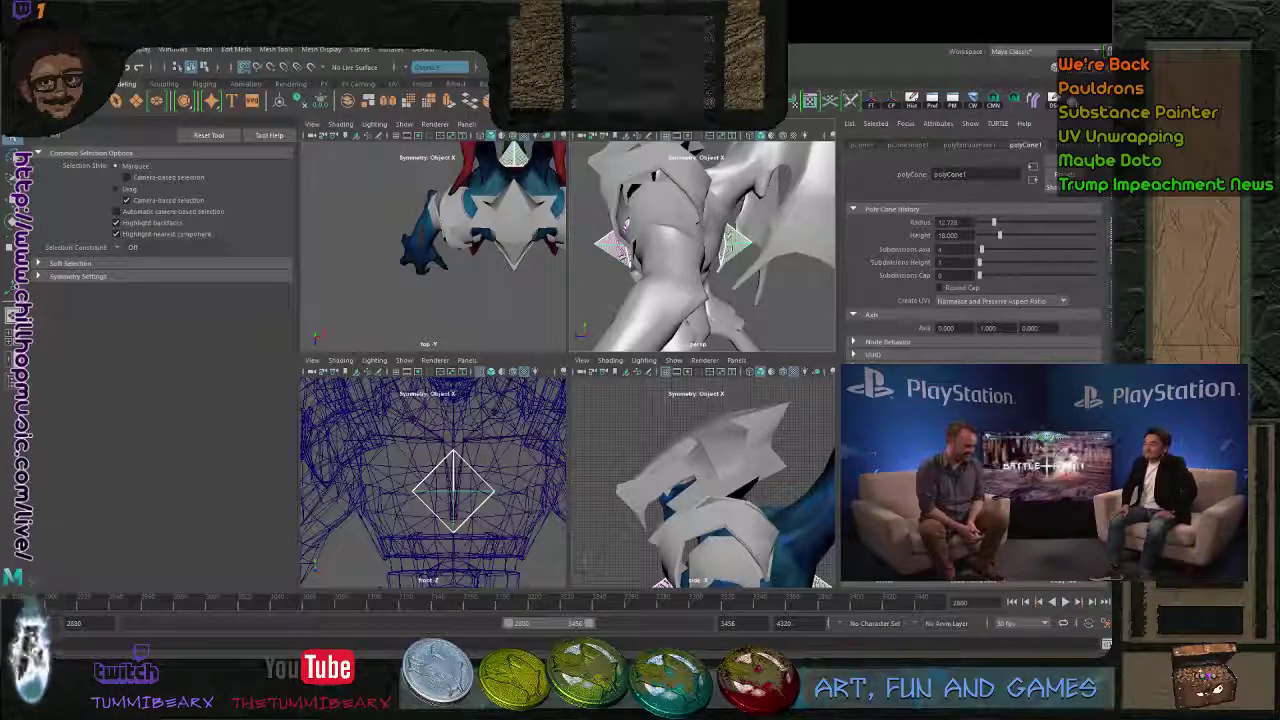
{"action": "middle_click_drag", "start_coordinate": [450, 220], "coordinate": [434, 262], "text": "alt"}
{"action": "key", "text": "4"}
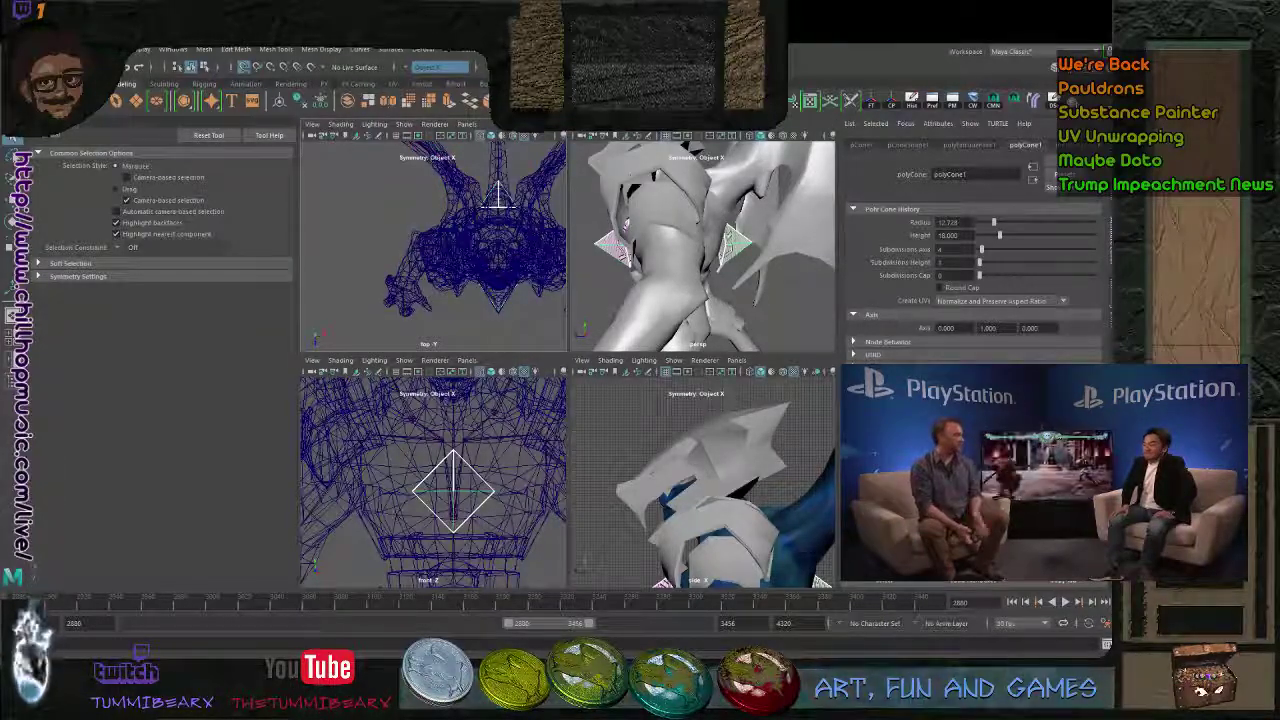
{"action": "key", "text": "5"}
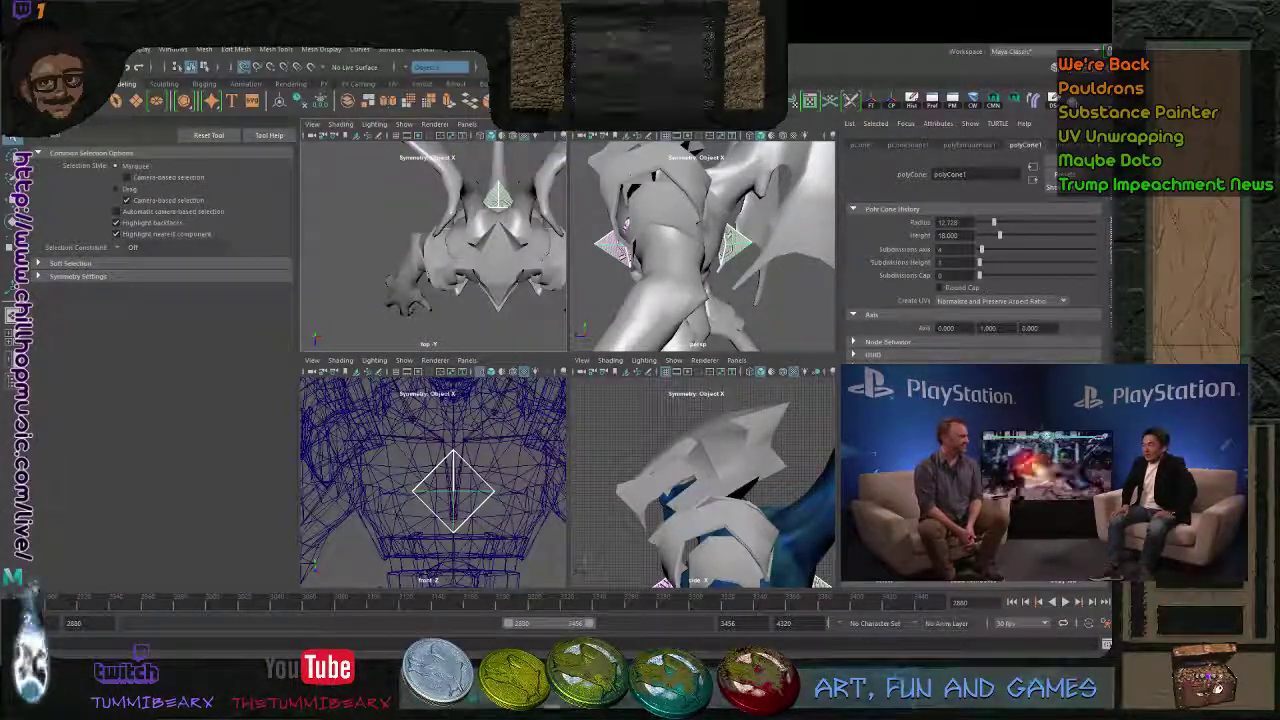
{"action": "key", "text": "4"}
{"action": "key", "text": "6"}
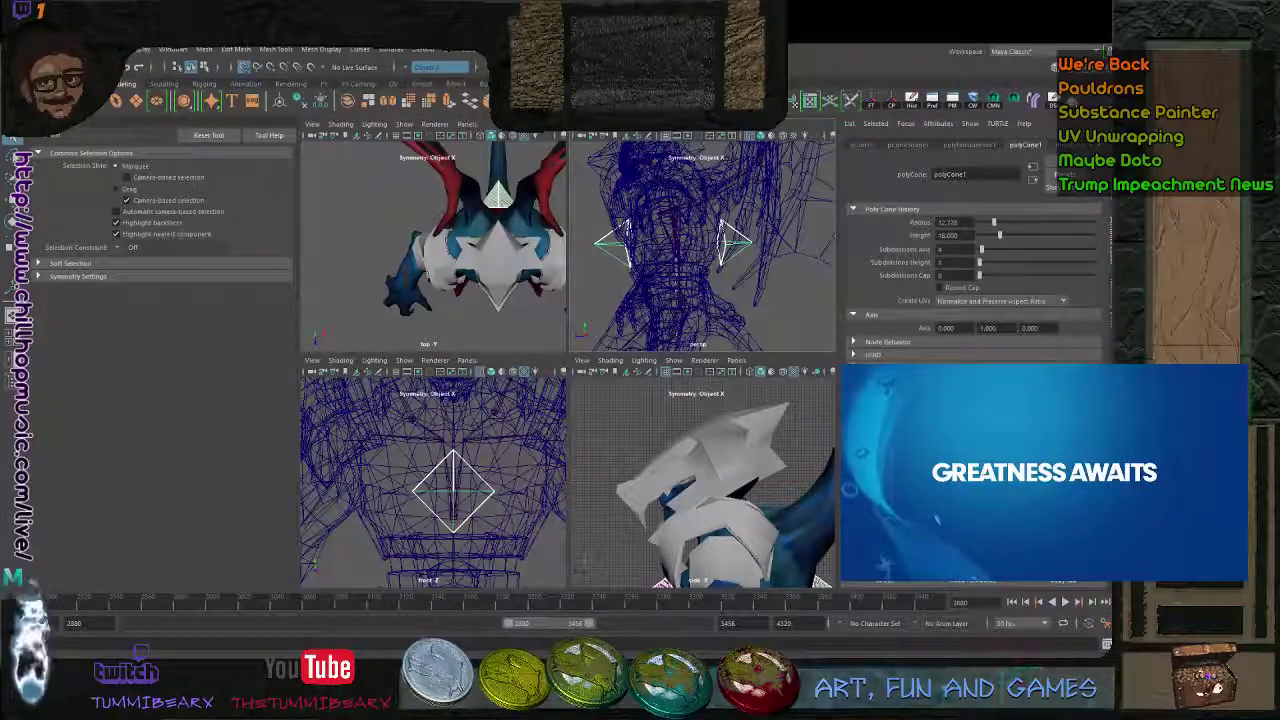
{"action": "mouse_move", "coordinate": [700, 250]}
{"action": "left_mouse_down", "text": "alt"}
{"action": "mouse_move", "coordinate": [745, 265]}
{"action": "mouse_move", "coordinate": [698, 252]}
{"action": "left_mouse_up", "text": "alt"}
{"action": "key", "text": "5"}
{"action": "key", "text": "6"}
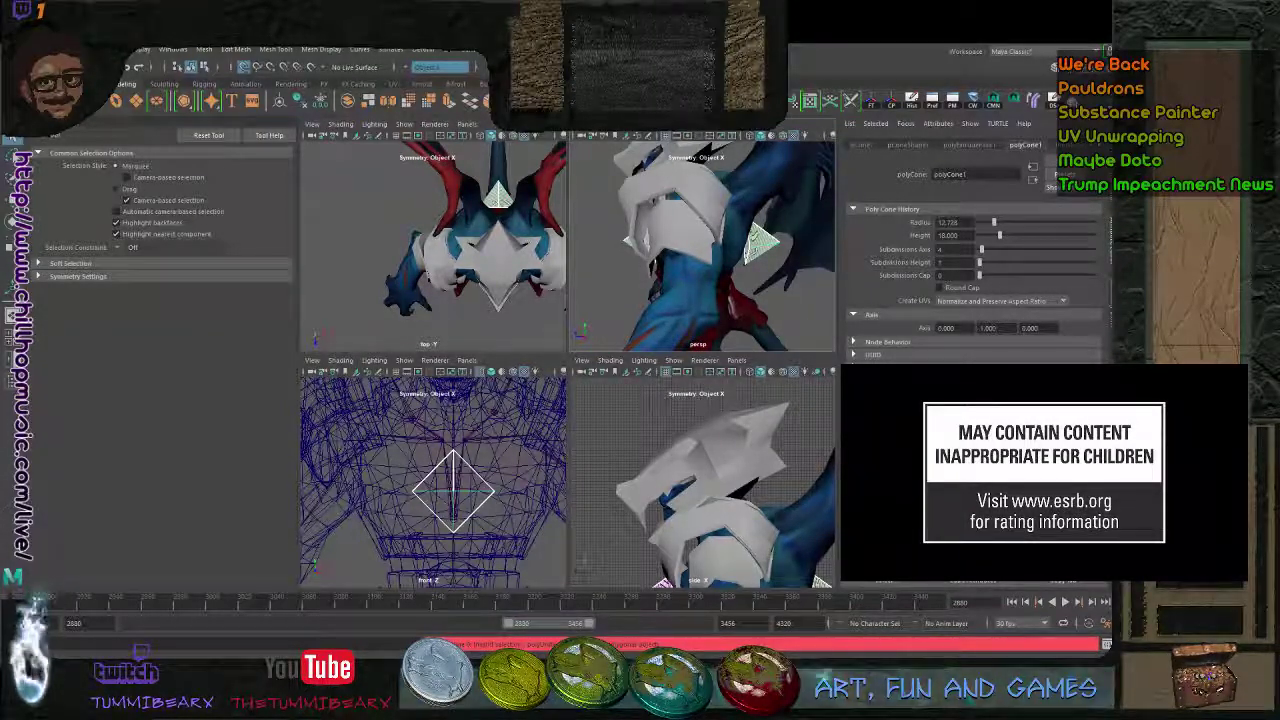
- Try to delete the selected part of the rear cone, and undo the deletion
{"action": "left_click", "coordinate": [788, 292]}
{"action": "left_click", "coordinate": [757, 243]}
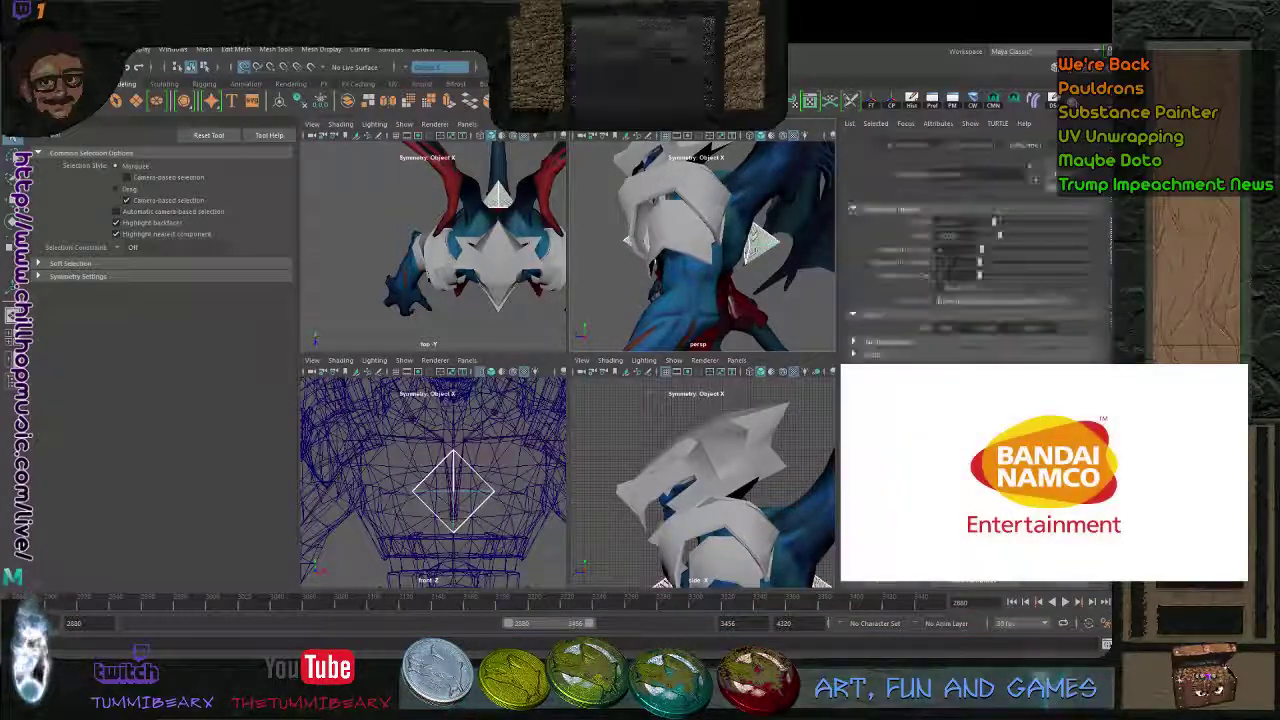
{"action": "left_click_drag", "start_coordinate": [757, 243], "coordinate": [657, 272], "text": "alt"}
{"action": "left_click", "coordinate": [710, 318], "text": "shift"}
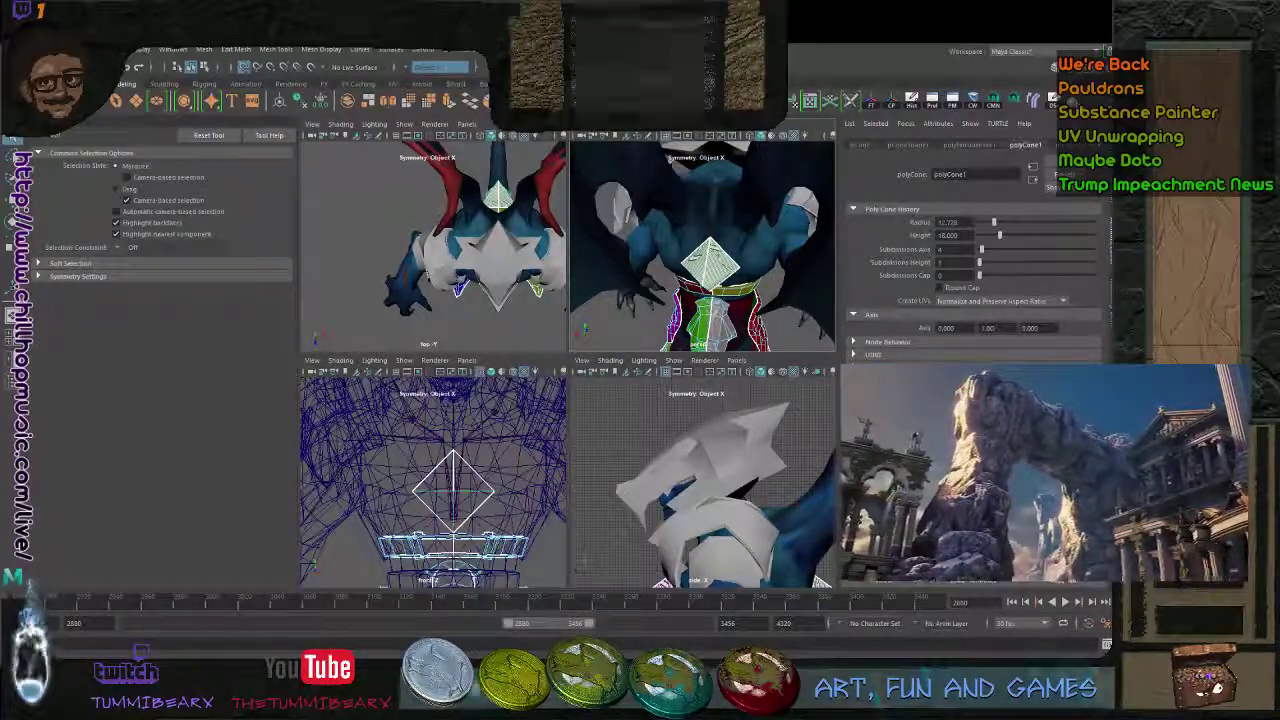
{"action": "key", "text": "Delete"}
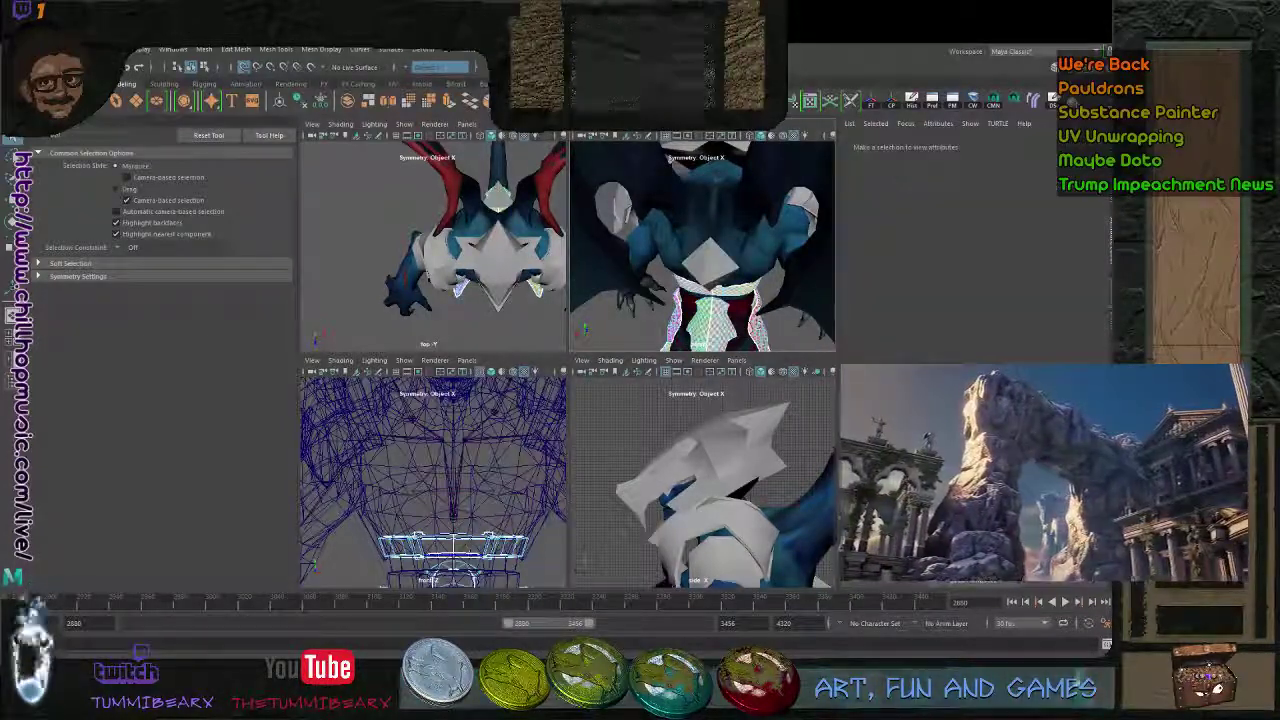
{"action": "left_click_drag", "start_coordinate": [700, 262], "coordinate": [798, 260], "text": "alt"}
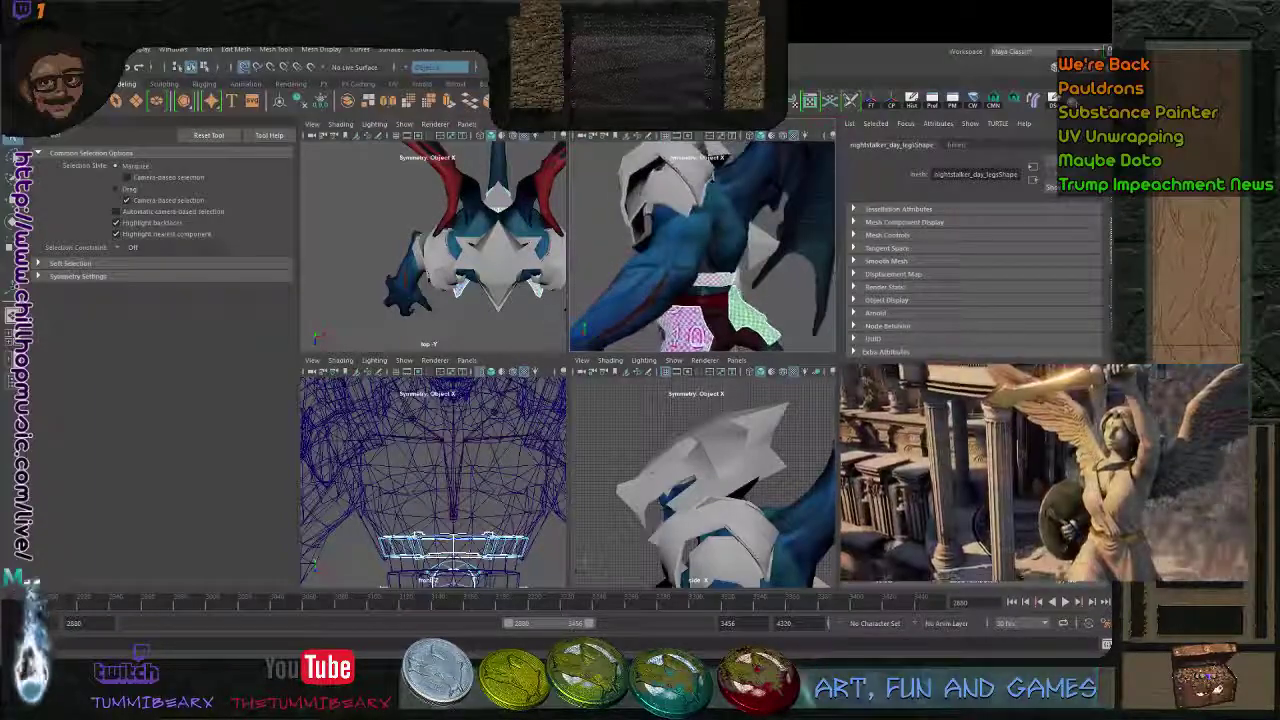
{"action": "key", "text": "ctrl+z"}
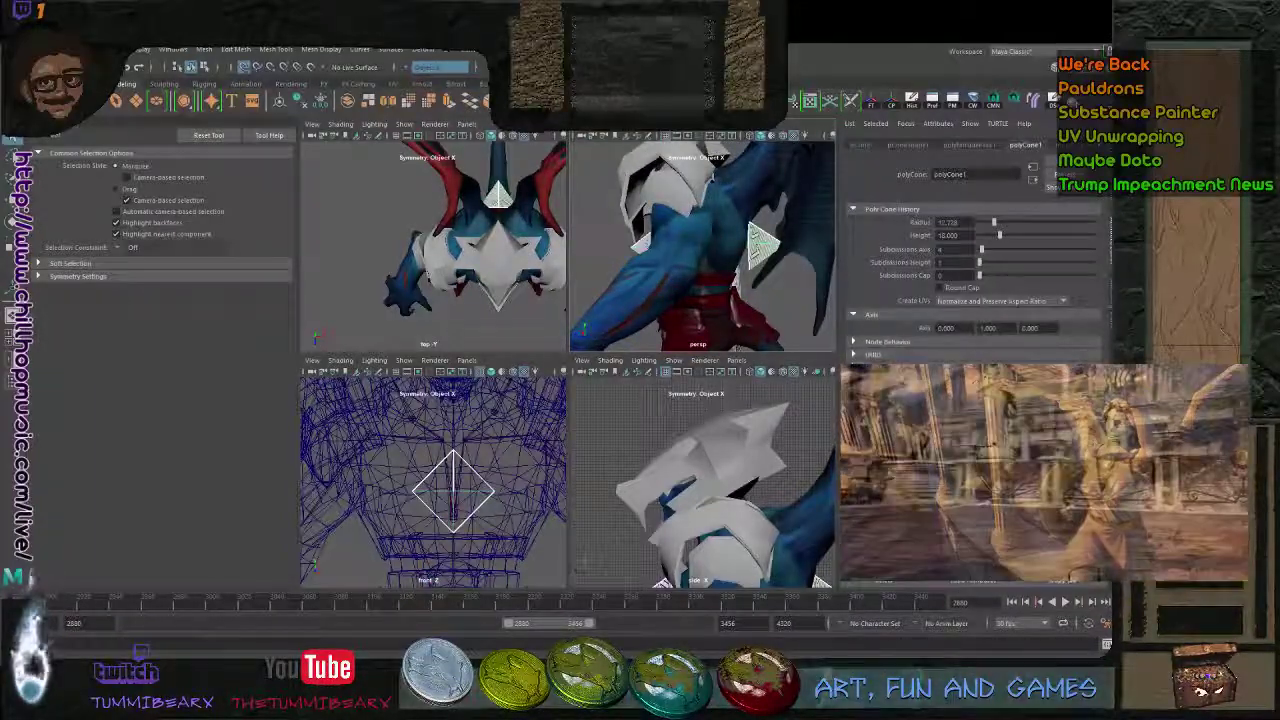
- Select the matching border edges of the front and rear cone pieces and bridge them
{"action": "left_click", "coordinate": [785, 283]}
{"action": "left_click", "coordinate": [763, 246]}
{"action": "left_click_drag", "start_coordinate": [763, 247], "coordinate": [670, 252], "text": "alt"}
{"action": "left_click", "coordinate": [643, 246]}
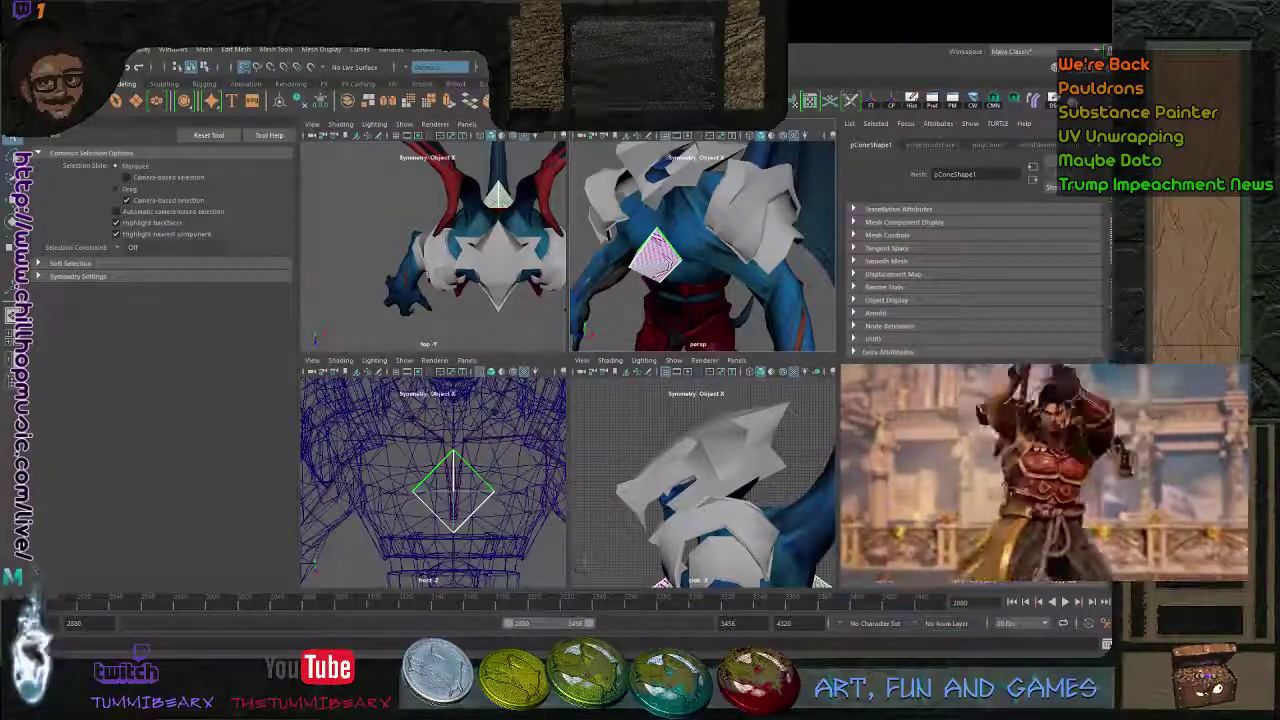
{"action": "left_click_drag", "start_coordinate": [655, 255], "coordinate": [570, 258], "text": "alt"}
{"action": "left_click", "coordinate": [670, 258]}
{"action": "left_click", "coordinate": [757, 243]}
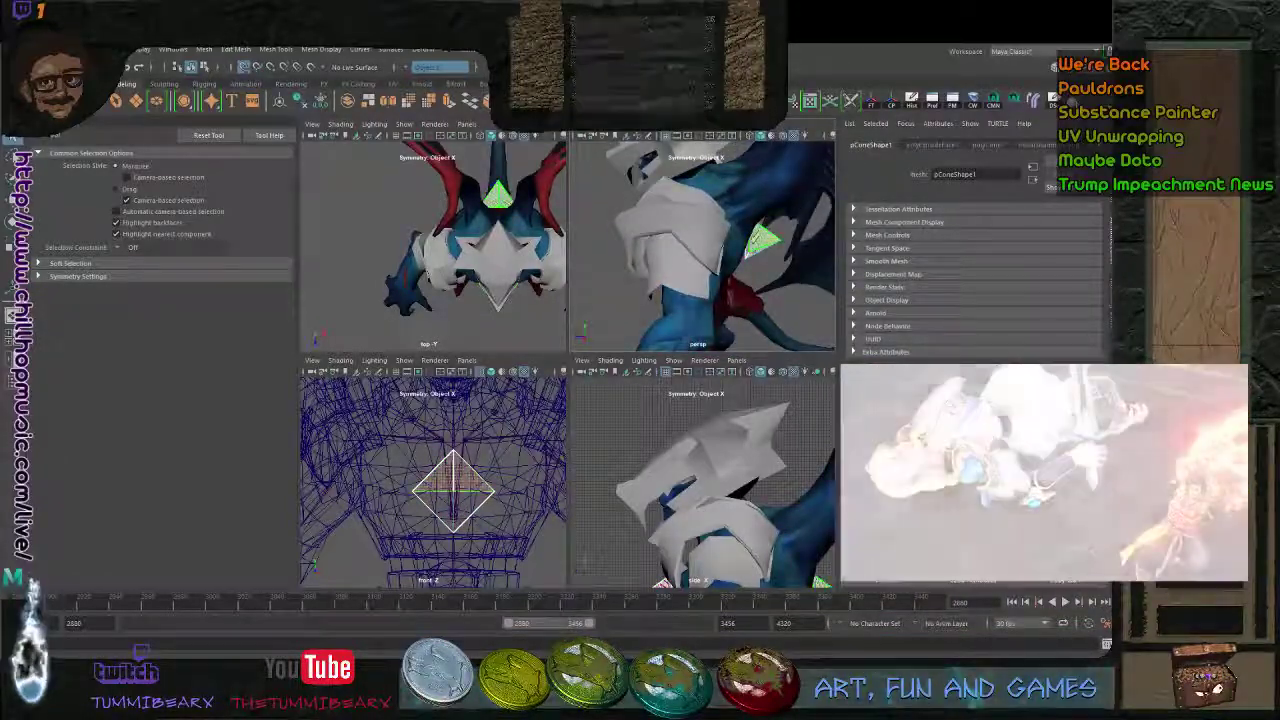
{"action": "key", "text": "g"}
{"action": "left_click_drag", "start_coordinate": [700, 250], "coordinate": [775, 253], "text": "alt"}
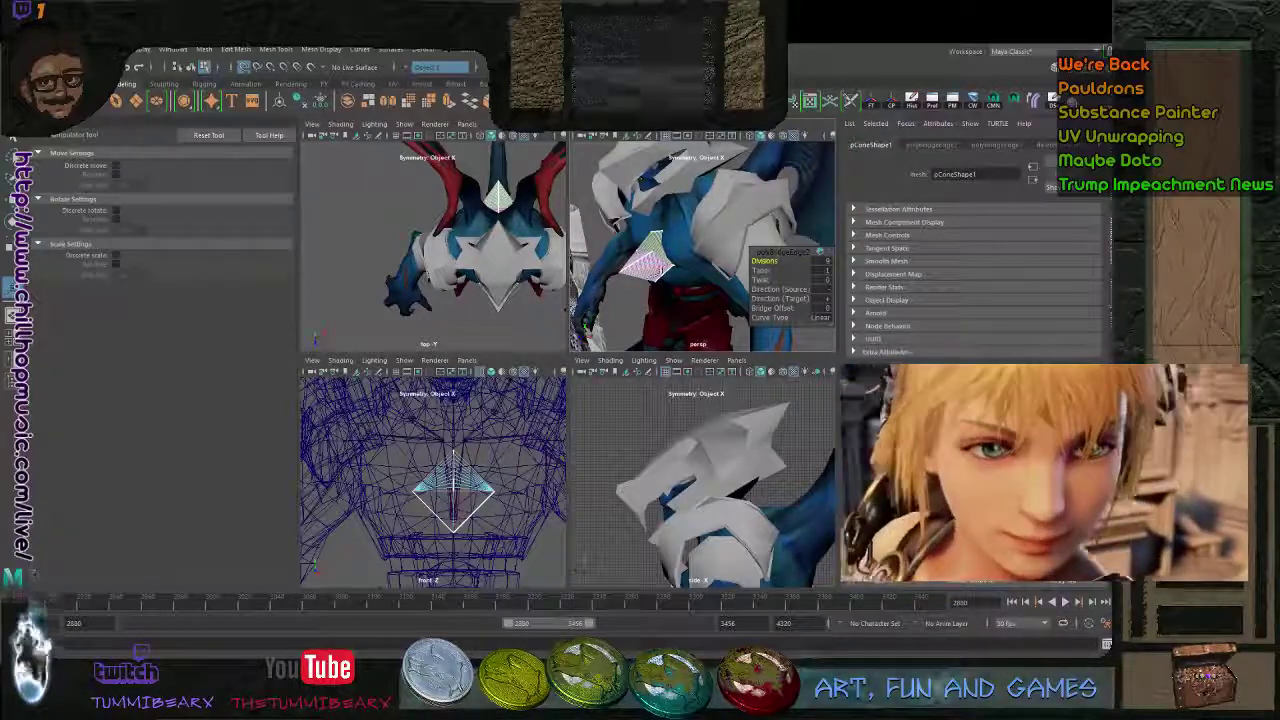
- Set the bridge's curve type to Blend and change its source direction so it wraps around the torso
{"action": "left_click_drag", "start_coordinate": [770, 317], "coordinate": [790, 317]}
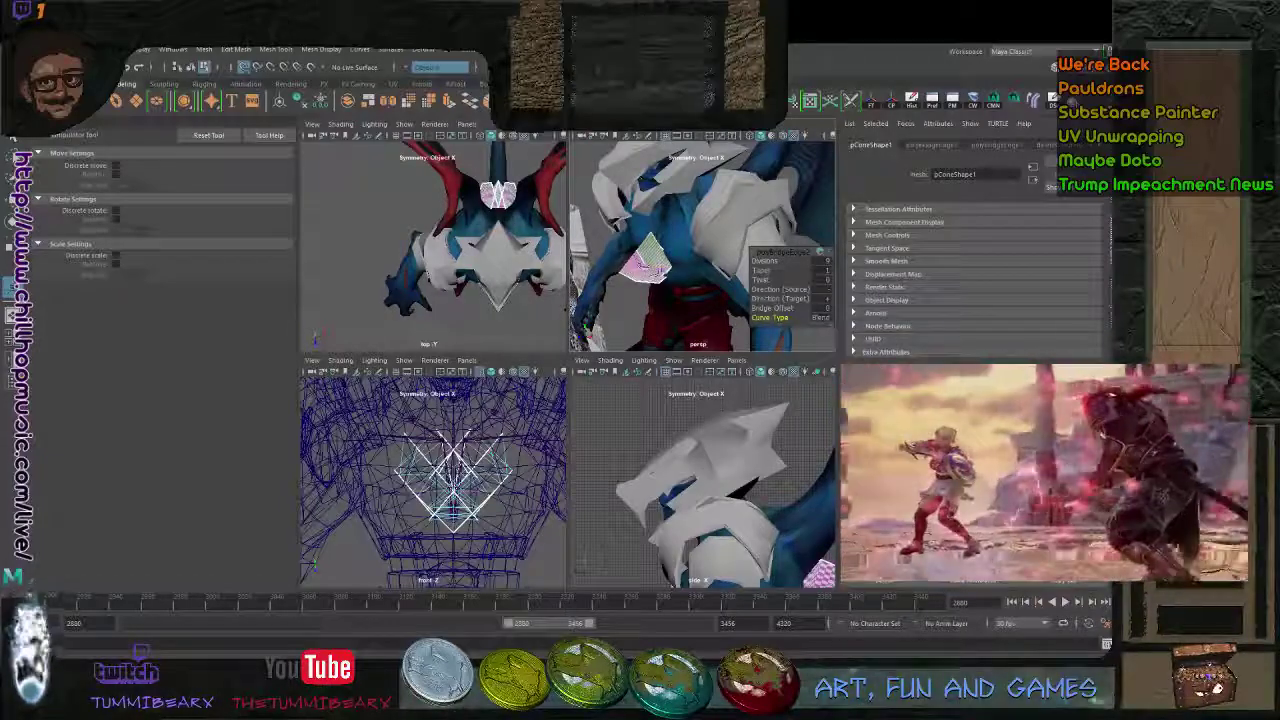
{"action": "left_click_drag", "start_coordinate": [690, 250], "coordinate": [735, 247], "text": "alt"}
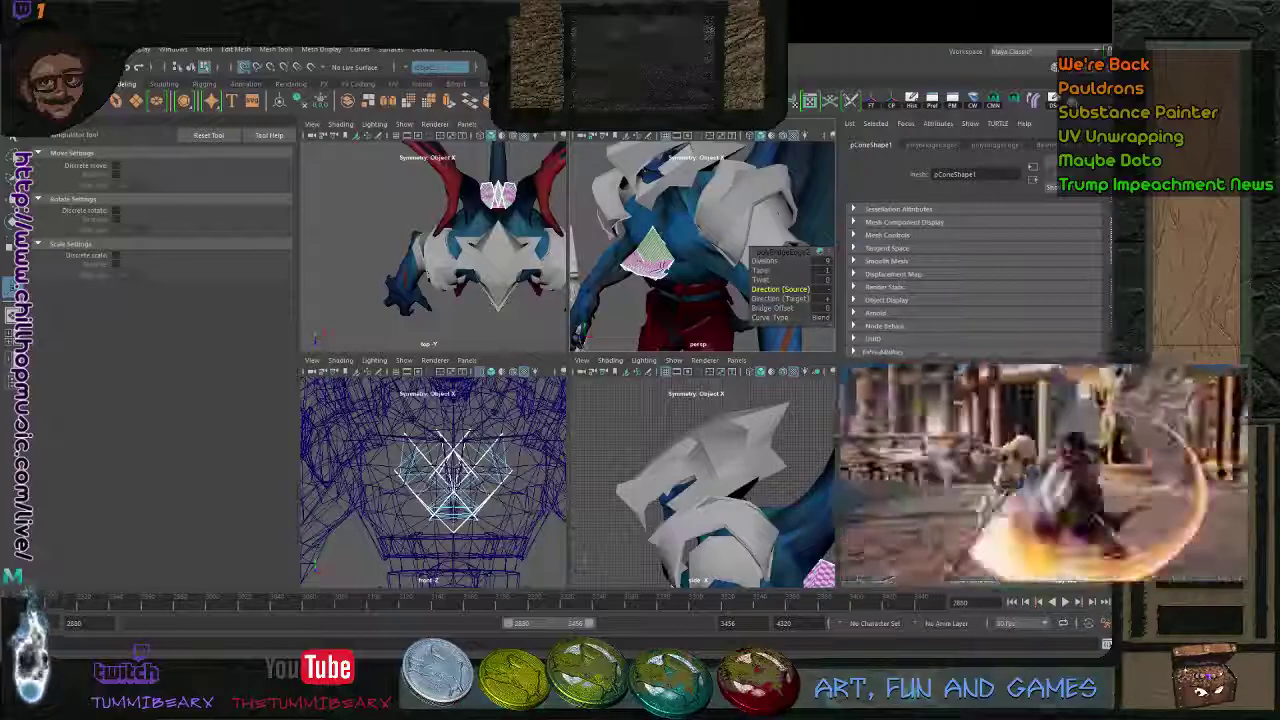
{"action": "left_click_drag", "start_coordinate": [780, 289], "coordinate": [800, 289]}
{"action": "left_click_drag", "start_coordinate": [622, 232], "coordinate": [652, 234], "text": "alt"}
- Step back through the recent changes made on the bridged torso mesh
{"action": "key", "text": "ctrl+z"}
{"action": "key", "text": "ctrl+z"}
{"action": "key", "text": "ctrl+z"}
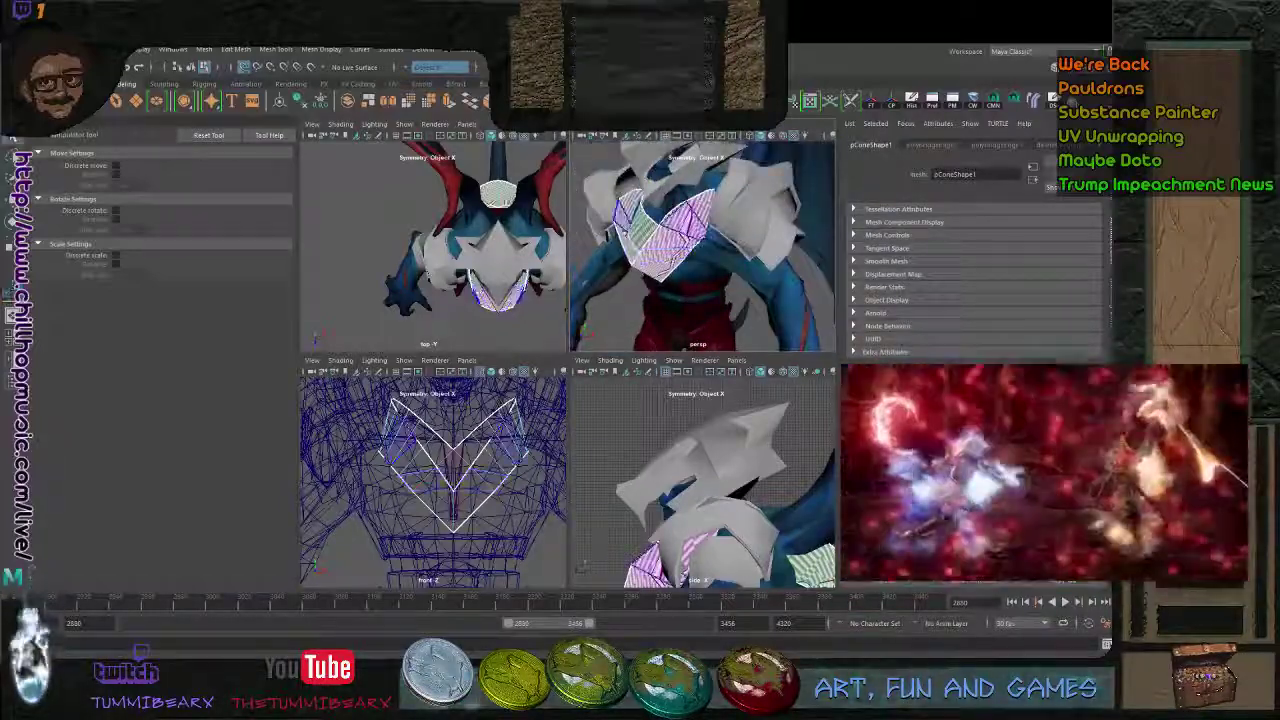
{"action": "key", "text": "ctrl+z"}
{"action": "key", "text": "ctrl+z"}
{"action": "key", "text": "ctrl+z"}
{"action": "key", "text": "ctrl+z"}
{"action": "key", "text": "ctrl+z"}
{"action": "key", "text": "ctrl+z"}
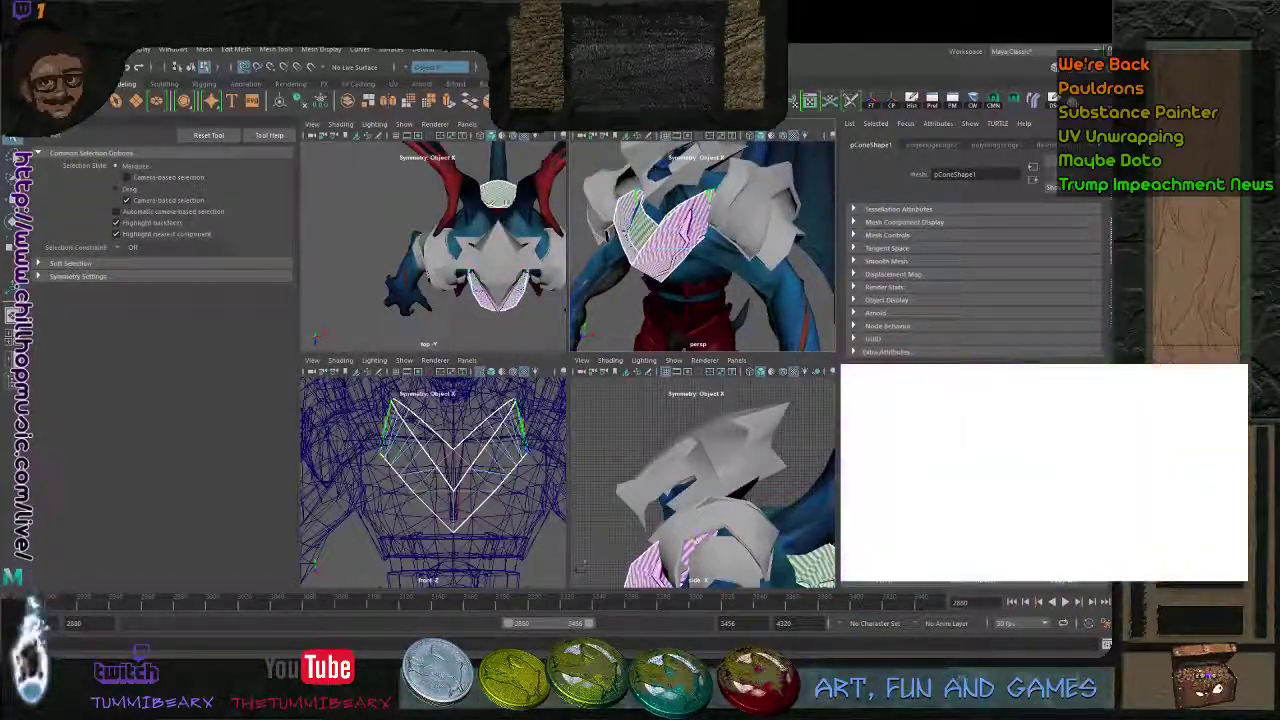
{"action": "key", "text": "ctrl+z"}
{"action": "key", "text": "ctrl+z"}
{"action": "key", "text": "ctrl+z"}
{"action": "key", "text": "ctrl+z"}
{"action": "key", "text": "ctrl+z"}
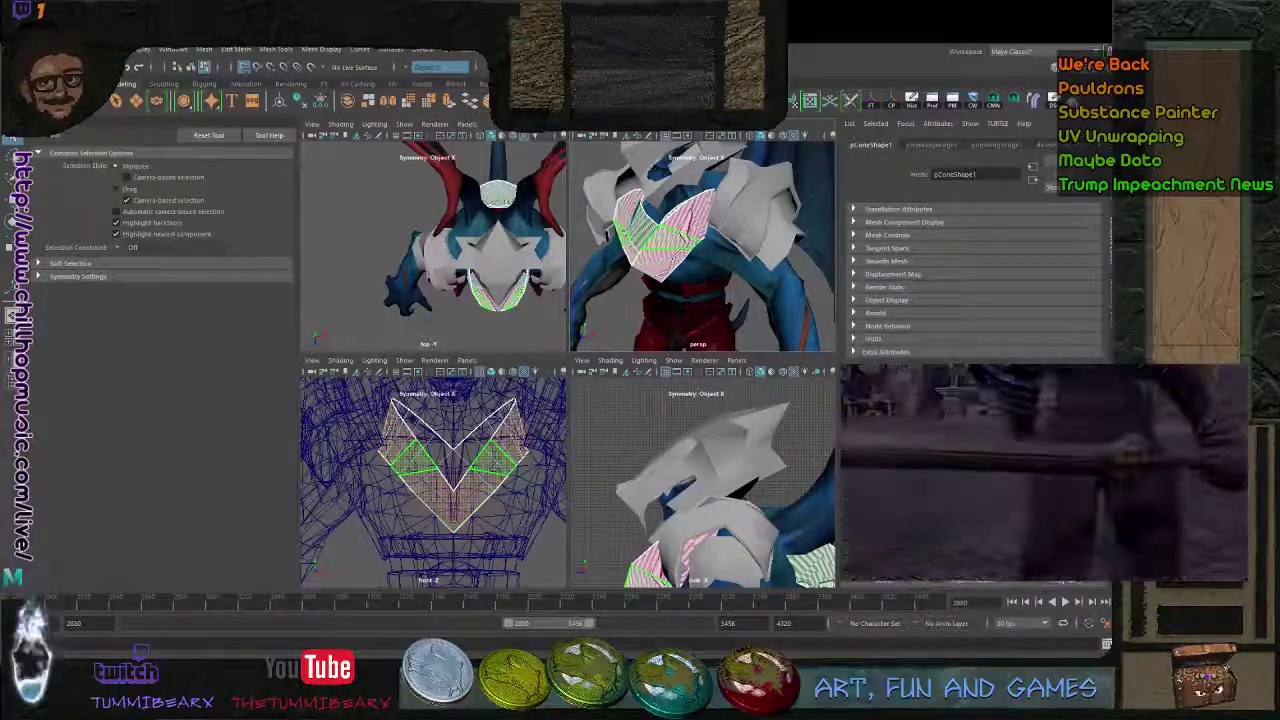
- Chip the V-shaped chest faces off the bridged mesh and select one of the separated pieces in object mode
{"action": "key", "text": "g"}
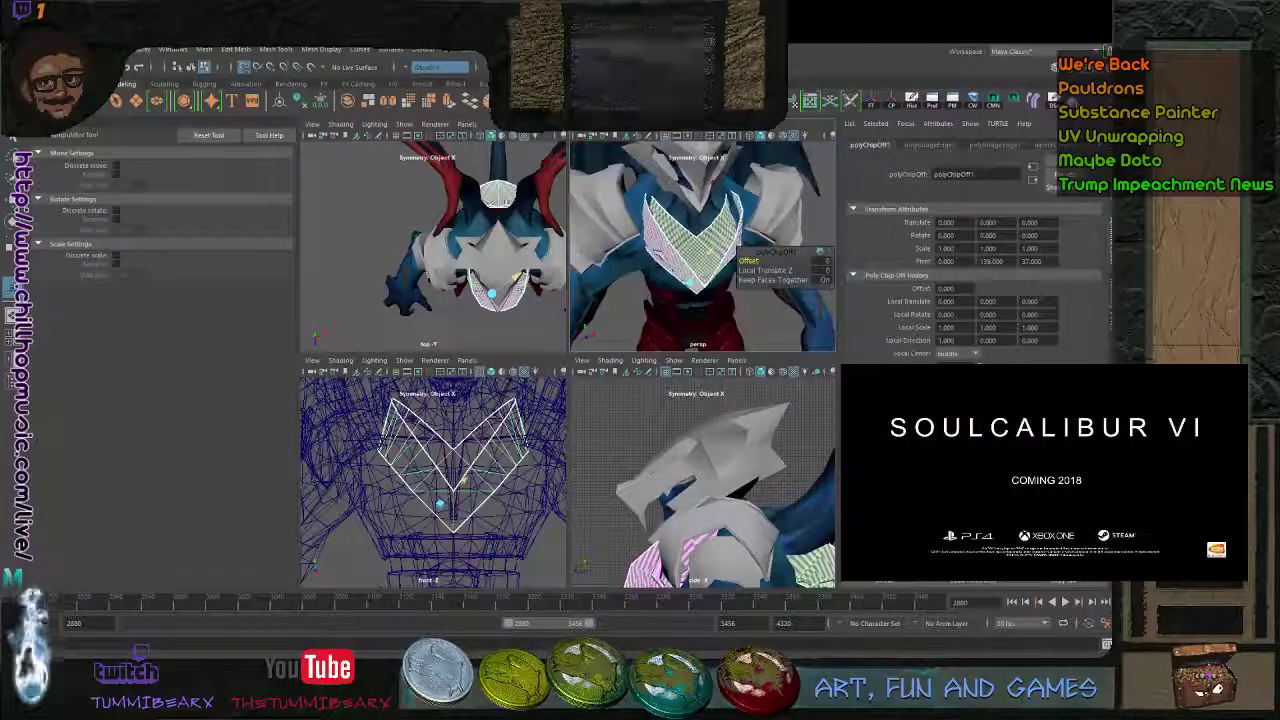
{"action": "key", "text": "q"}
{"action": "key", "text": "F8"}
{"action": "left_click_drag", "start_coordinate": [700, 245], "coordinate": [570, 290], "text": "alt"}
{"action": "left_click", "coordinate": [700, 250]}
{"action": "key", "text": "w"}
{"action": "key", "text": "q"}
{"action": "left_click_drag", "start_coordinate": [735, 212], "coordinate": [846, 228], "text": "alt"}
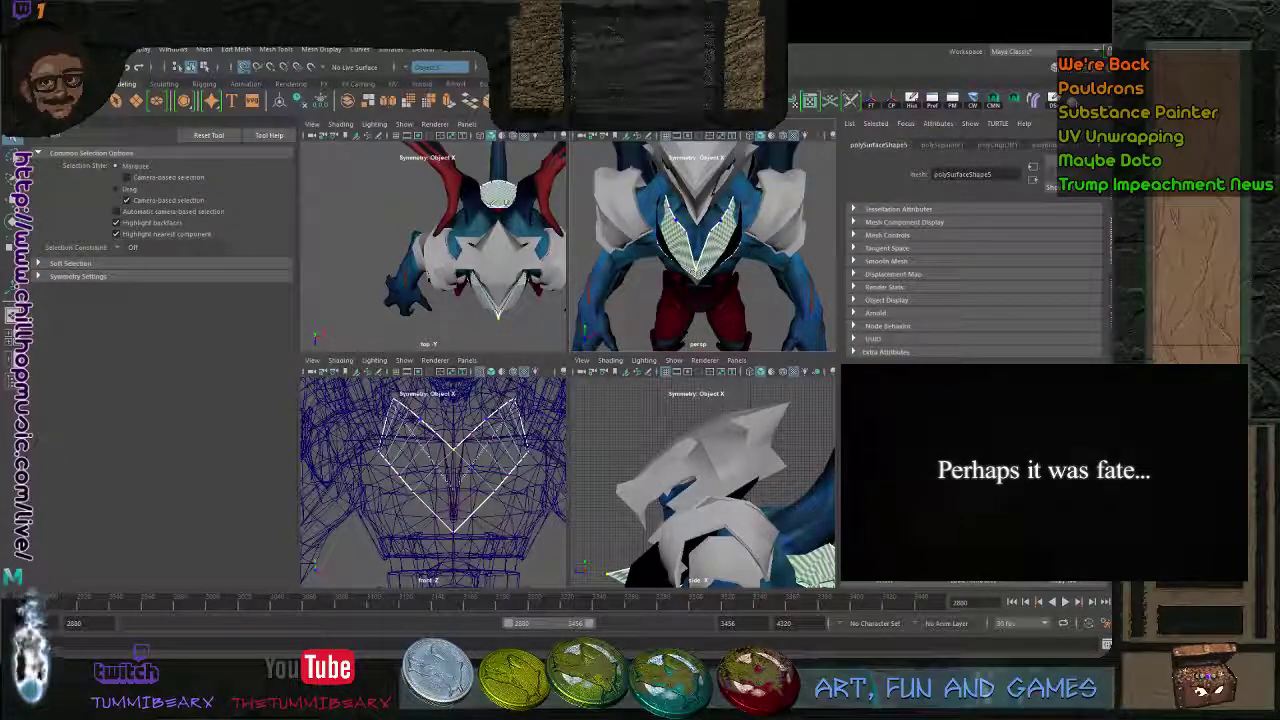
- Isolate the remaining bridged mesh, delete its back faces to keep only the chest section, and exit isolation
{"action": "key", "text": "ctrl+1"}
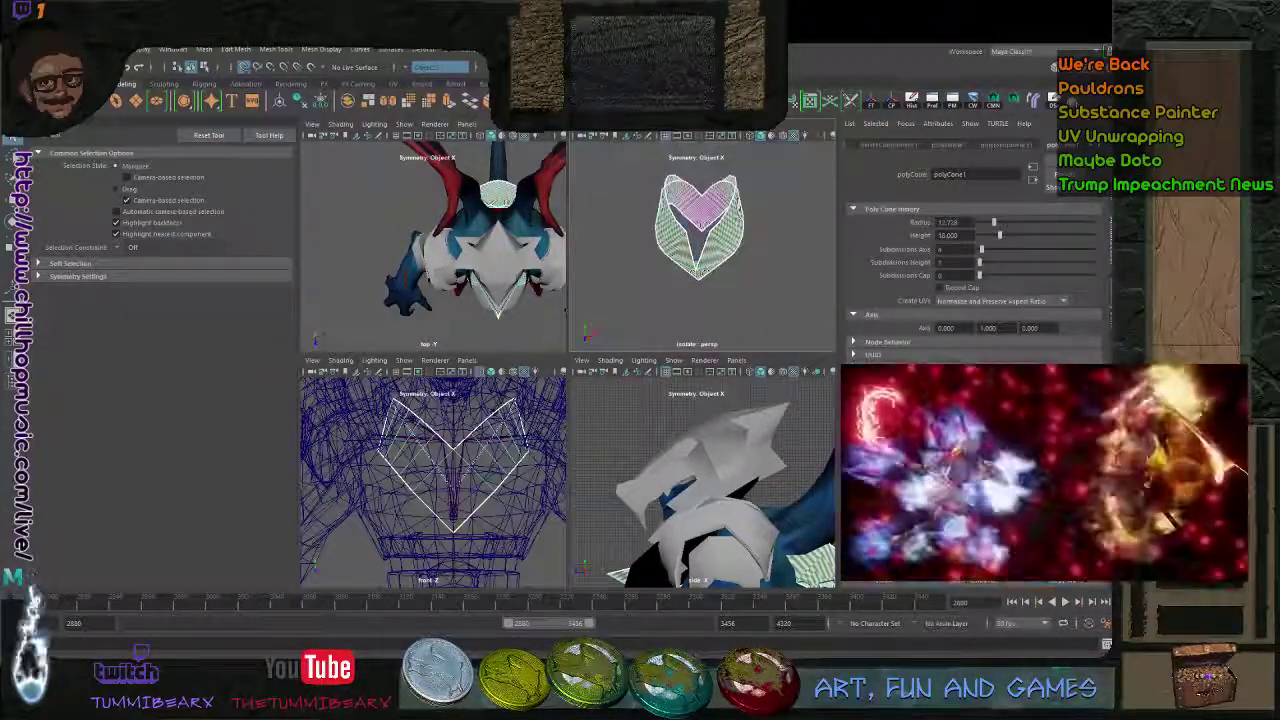
{"action": "mouse_move", "coordinate": [740, 235]}
{"action": "left_mouse_down", "text": "alt"}
{"action": "mouse_move", "coordinate": [742, 255]}
{"action": "mouse_move", "coordinate": [750, 237]}
{"action": "left_mouse_up", "text": "alt"}
{"action": "key", "text": "F11"}
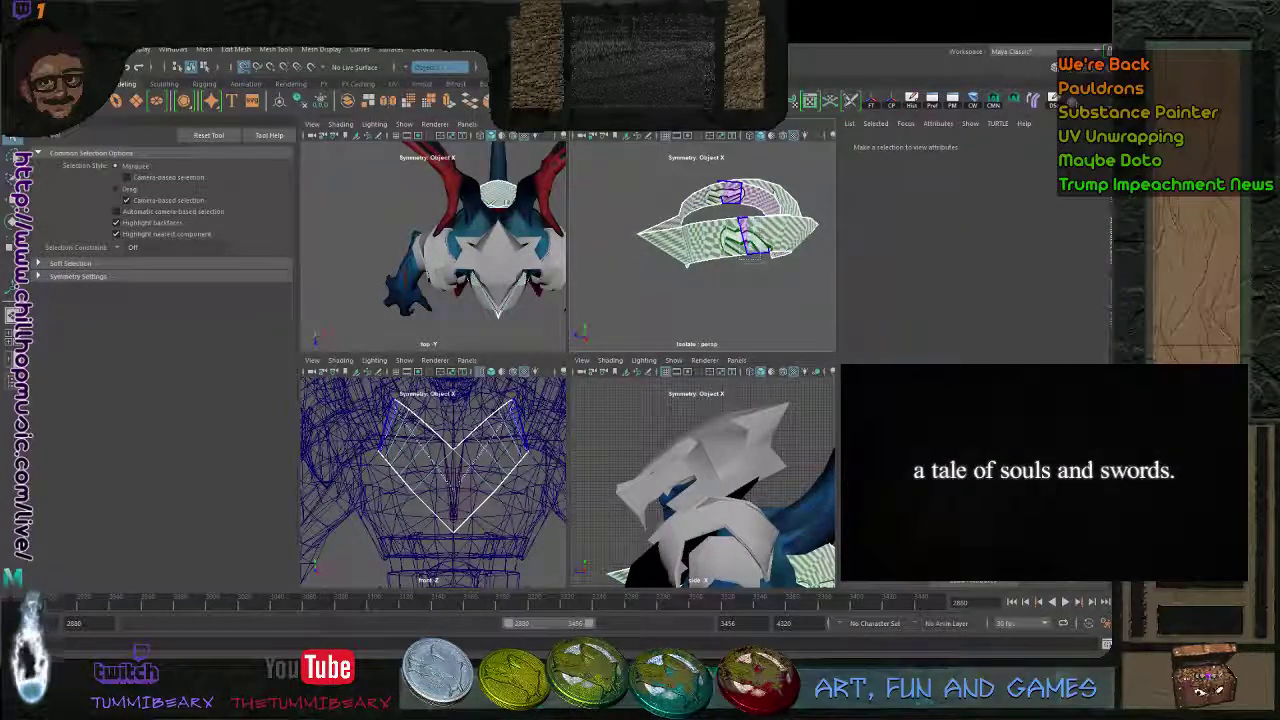
{"action": "left_click", "coordinate": [745, 241]}
{"action": "left_click_drag", "start_coordinate": [745, 241], "coordinate": [719, 230], "text": "alt"}
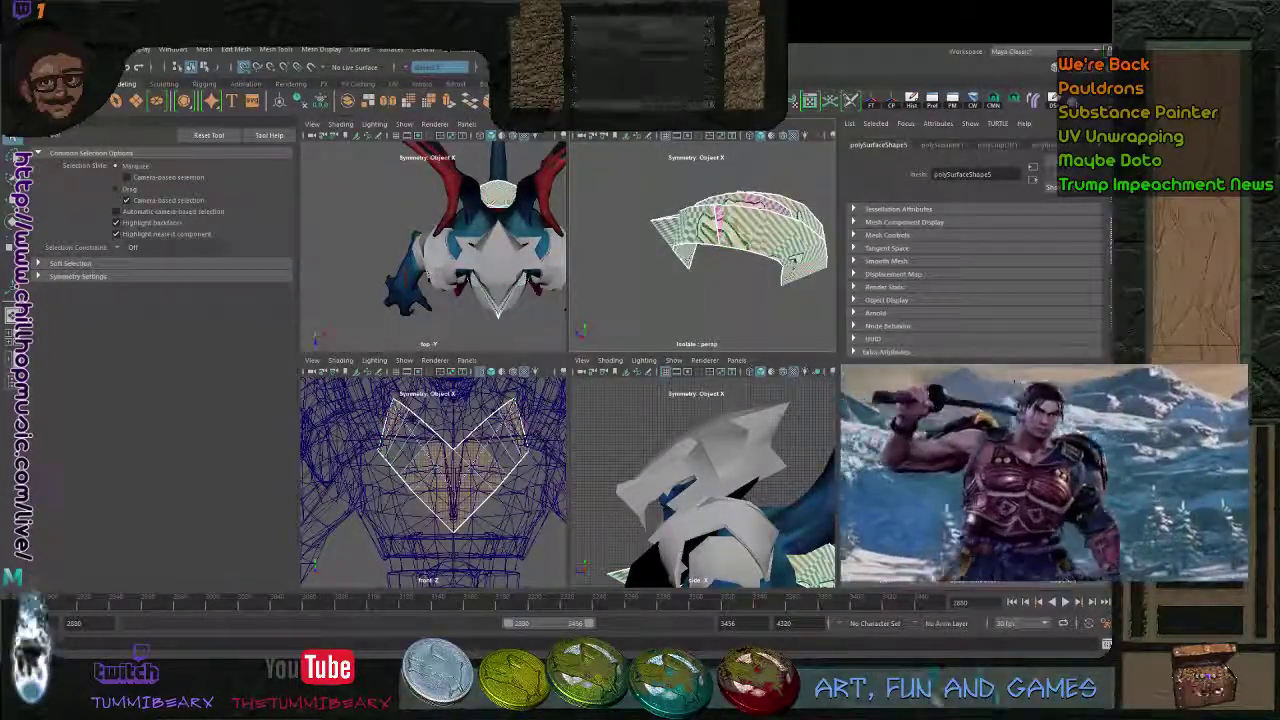
{"action": "left_click_drag", "start_coordinate": [823, 303], "coordinate": [823, 301]}
{"action": "left_click_drag", "start_coordinate": [795, 250], "coordinate": [757, 240], "text": "alt"}
{"action": "mouse_move", "coordinate": [821, 303]}
{"action": "left_mouse_down"}
{"action": "mouse_move", "coordinate": [698, 204]}
{"action": "mouse_move", "coordinate": [742, 226]}
{"action": "left_mouse_up"}
{"action": "key", "text": "Delete"}
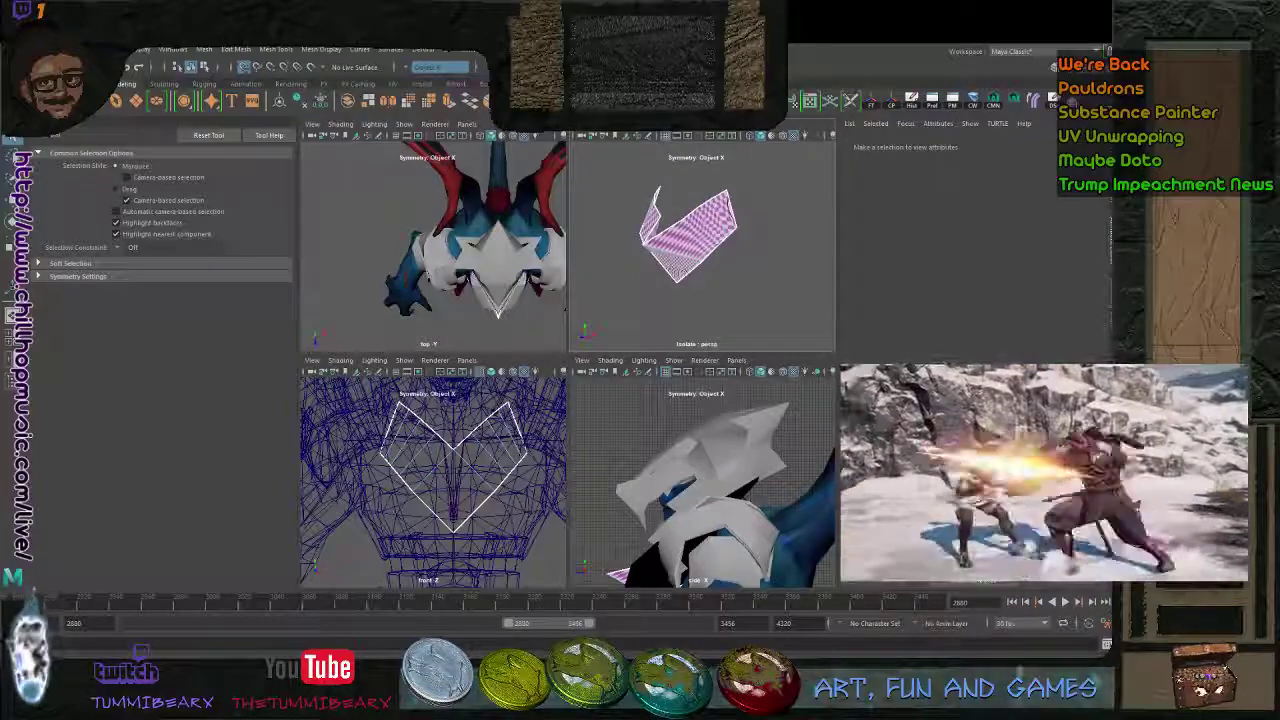
{"action": "key", "text": "5"}
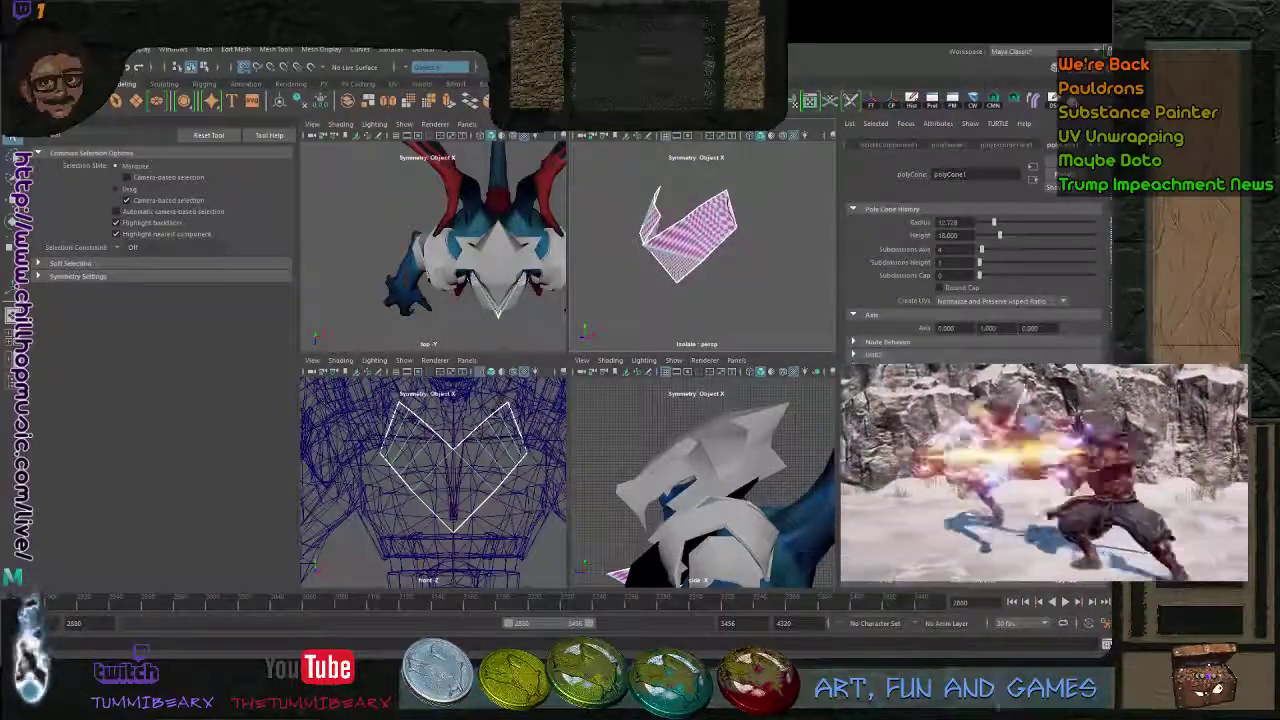
{"action": "key", "text": "ctrl+1"}
- Extrude the faces of the V-shaped chest plate with a thickness of 1.5 and return to object selection
{"action": "left_click_drag", "start_coordinate": [690, 240], "coordinate": [742, 236], "text": "alt"}
{"action": "key", "text": "ctrl+z"}
{"action": "key", "text": "ctrl+z"}
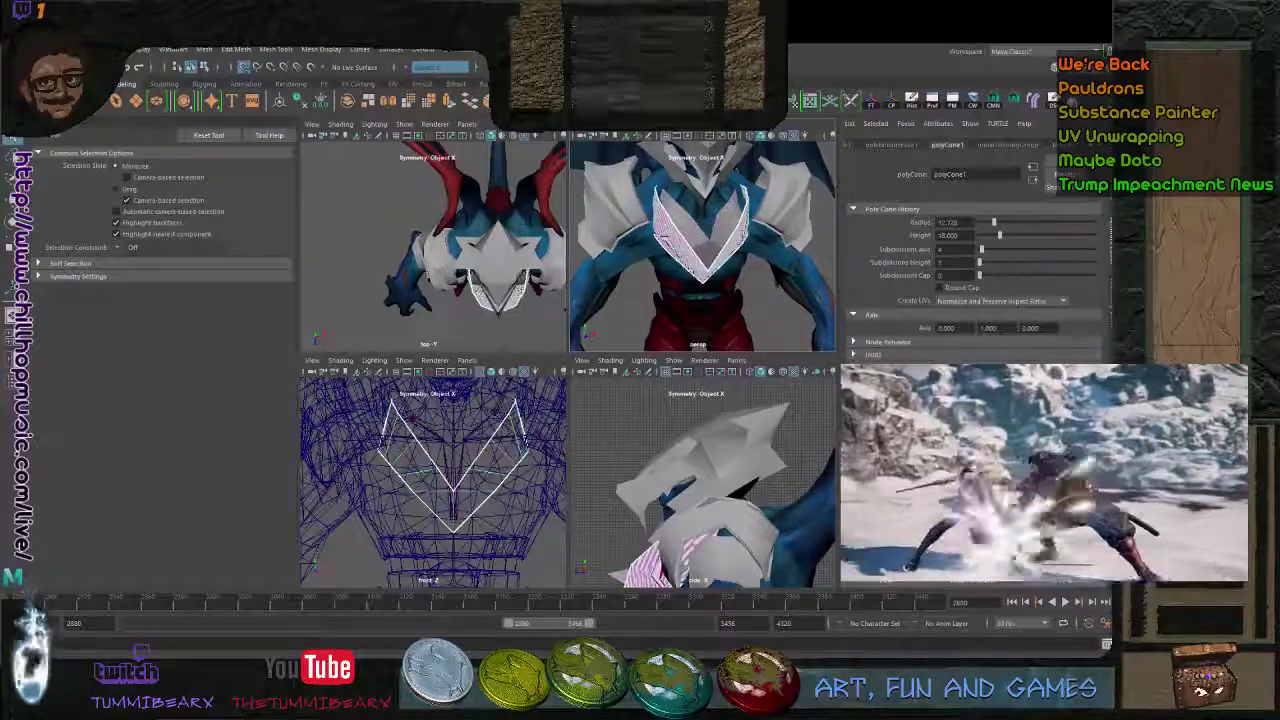
{"action": "key", "text": "ctrl+e"}
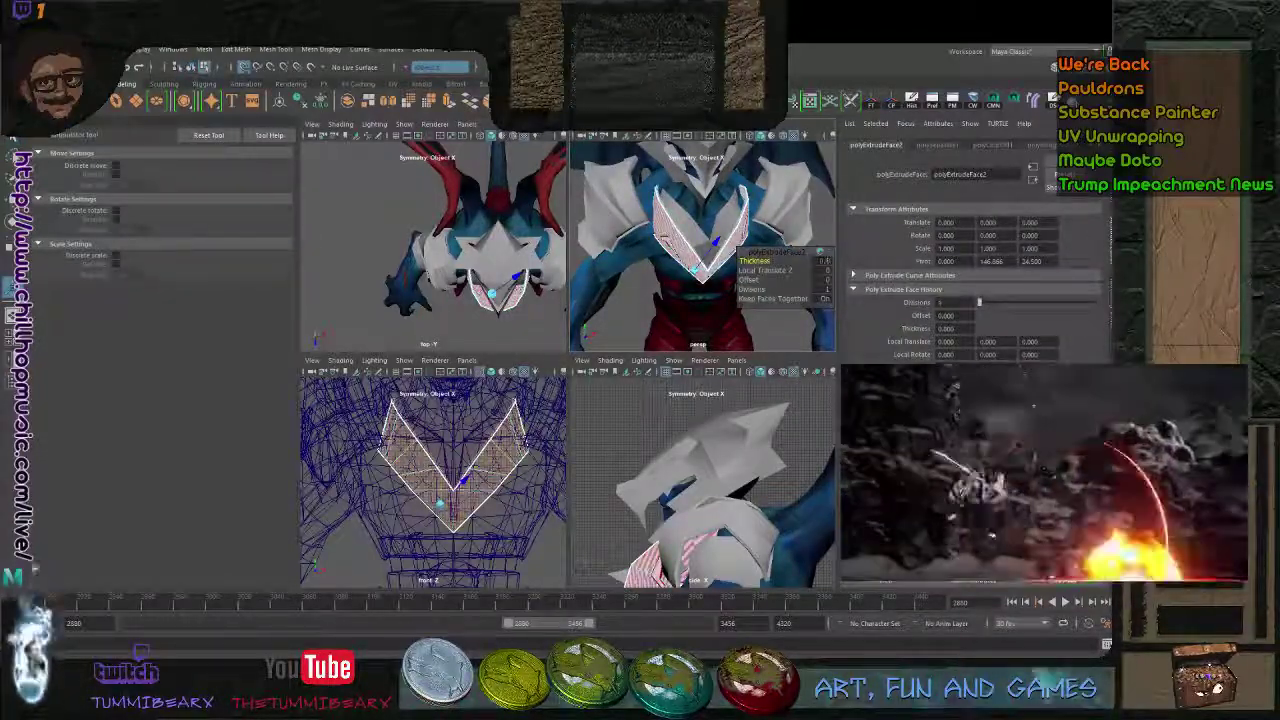
{"action": "left_click_drag", "start_coordinate": [757, 261], "coordinate": [712, 262]}
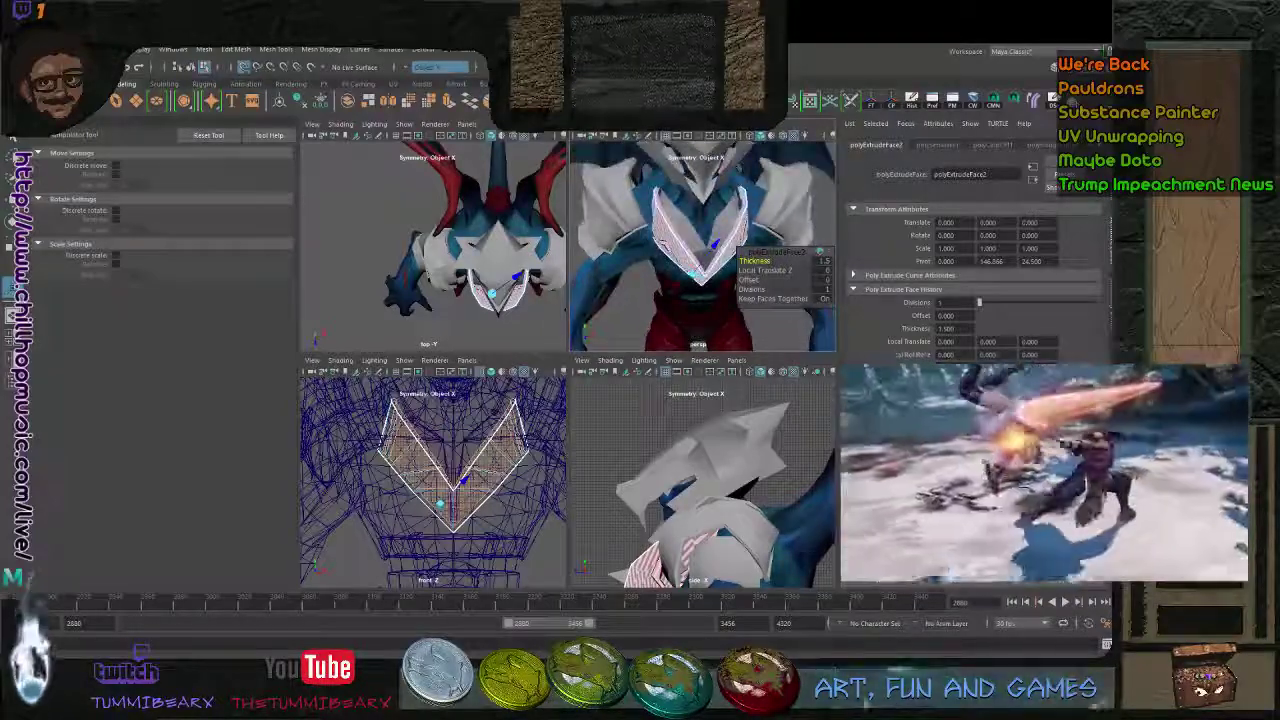
{"action": "key", "text": "q"}
{"action": "key", "text": "F8"}
{"action": "key", "text": "ctrl+z"}
{"action": "key", "text": "ctrl+z"}
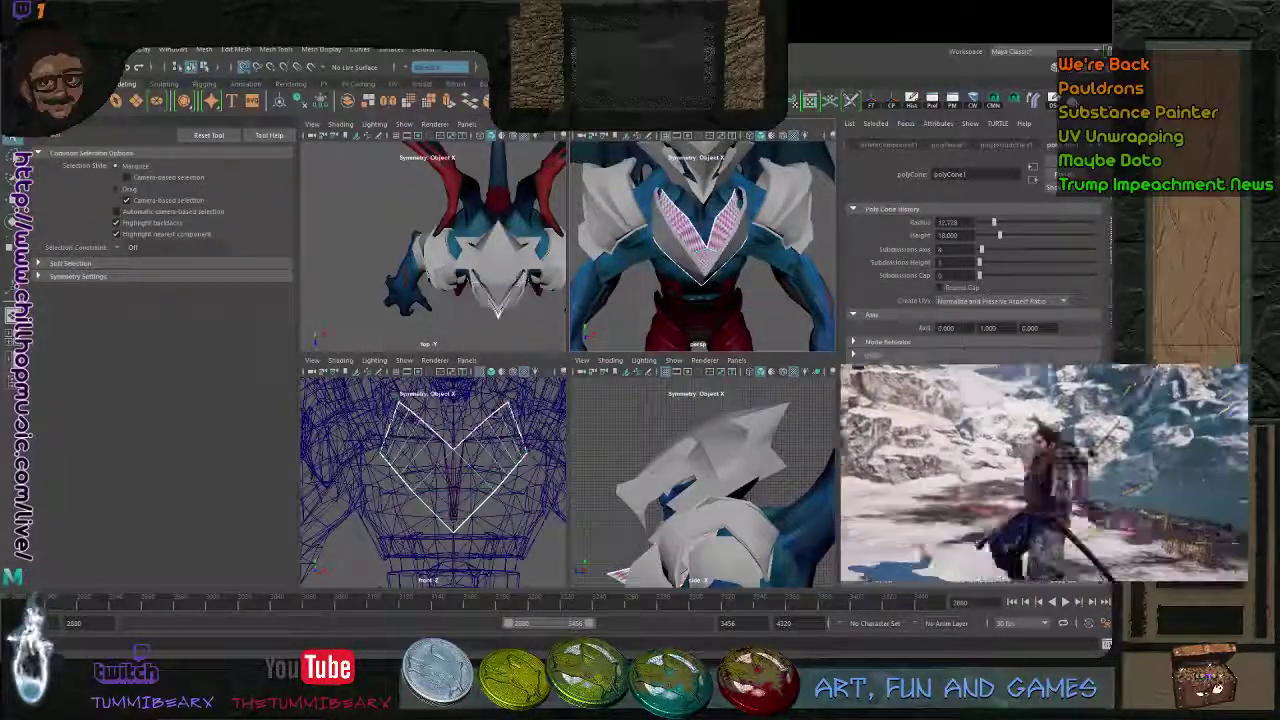
- Extrude the picked components on the inner side of the V-shaped chest plate and return to object selection
{"action": "key", "text": "ctrl+e"}
{"action": "left_click_drag", "start_coordinate": [755, 261], "coordinate": [698, 222]}
{"action": "key", "text": "q"}
{"action": "key", "text": "F8"}
{"action": "left_click", "coordinate": [684, 245], "text": "shift"}
{"action": "left_click", "coordinate": [698, 240], "text": "shift"}
{"action": "key", "text": "ctrl+e"}
{"action": "key", "text": "F8"}
{"action": "left_click_drag", "start_coordinate": [752, 288], "coordinate": [818, 280], "text": "alt"}
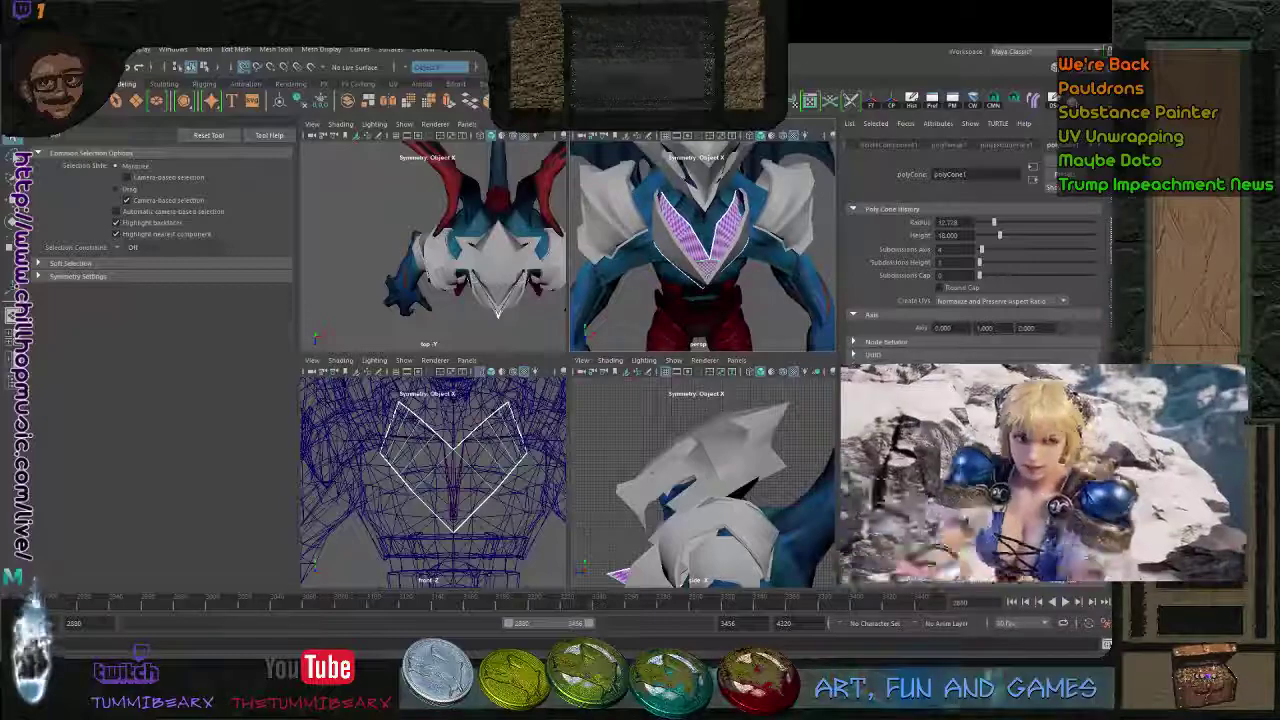
{"action": "scroll", "coordinate": [702, 246], "scroll_direction": "up", "scroll_amount": 4}
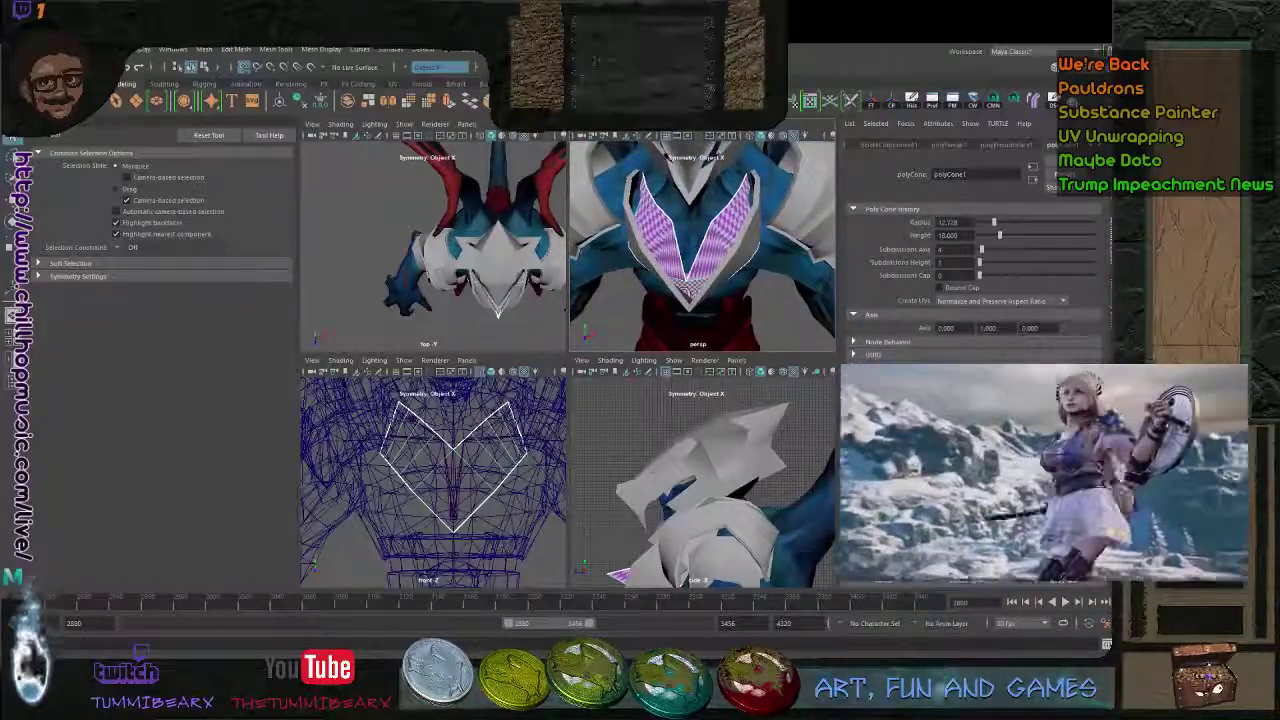
{"action": "key", "text": "Delete"}
{"action": "key", "text": "ctrl+z"}
- Extrude the inner upper edges of the chest plate with an offset of 4.6 and turn symmetry off
{"action": "left_click_drag", "start_coordinate": [702, 246], "coordinate": [741, 226], "text": "alt"}
{"action": "left_click", "coordinate": [622, 256]}
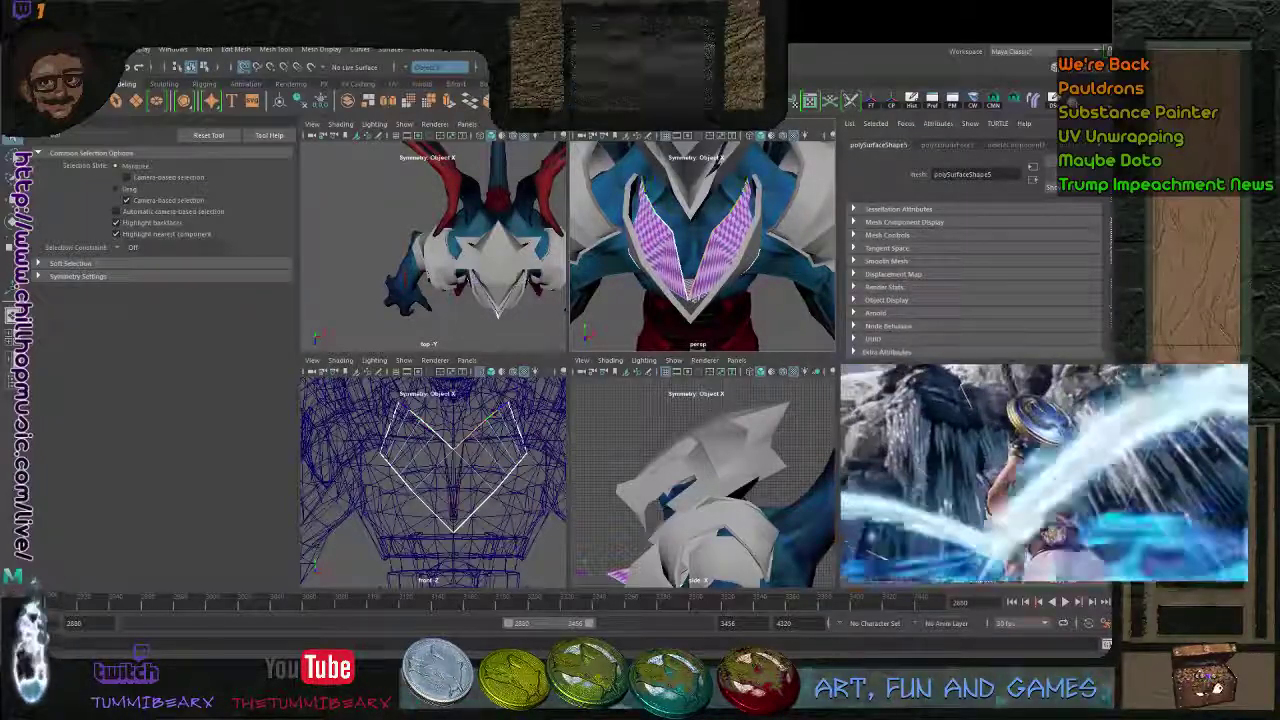
{"action": "key", "text": "ctrl+e"}
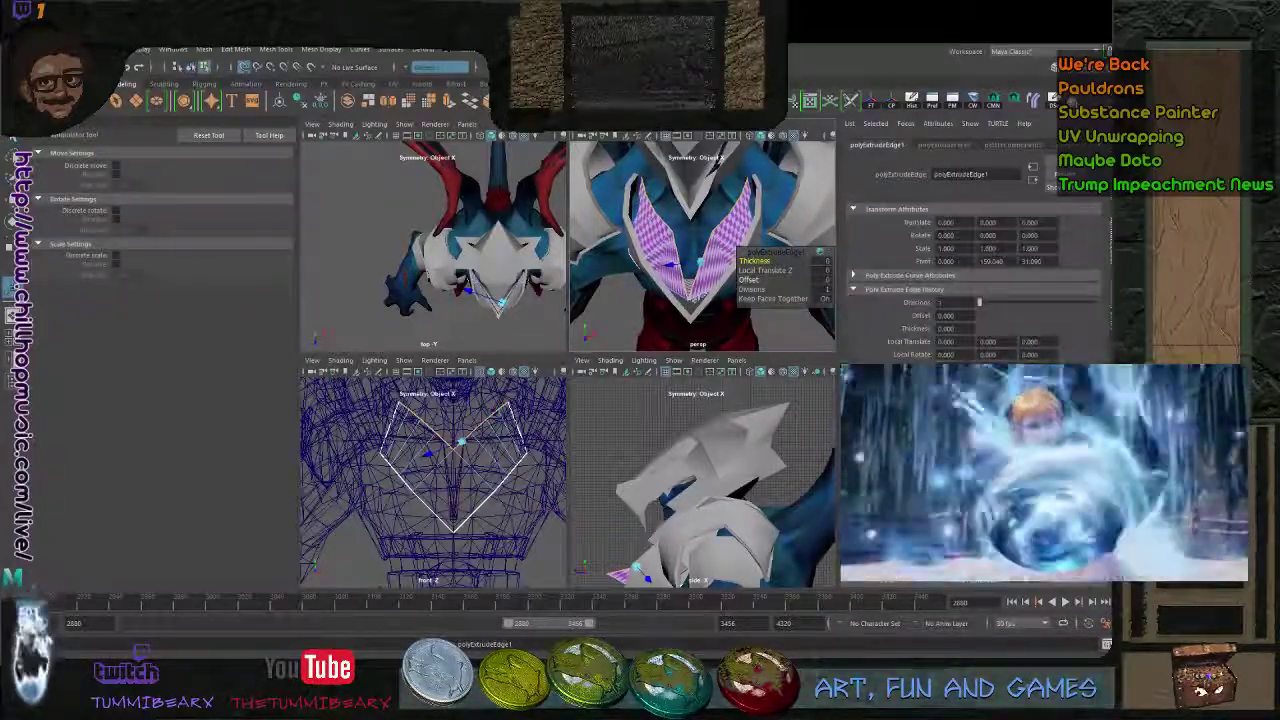
{"action": "left_click_drag", "start_coordinate": [783, 280], "coordinate": [782, 280]}
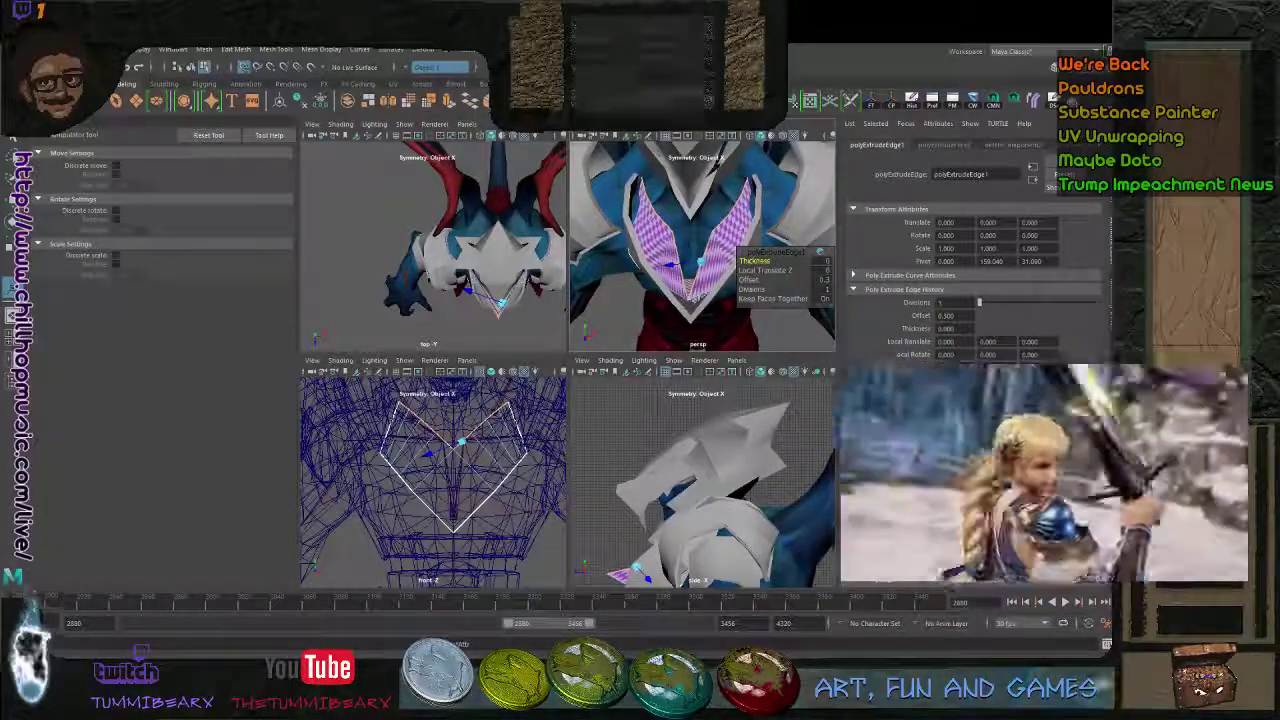
{"action": "left_click", "coordinate": [437, 68]}
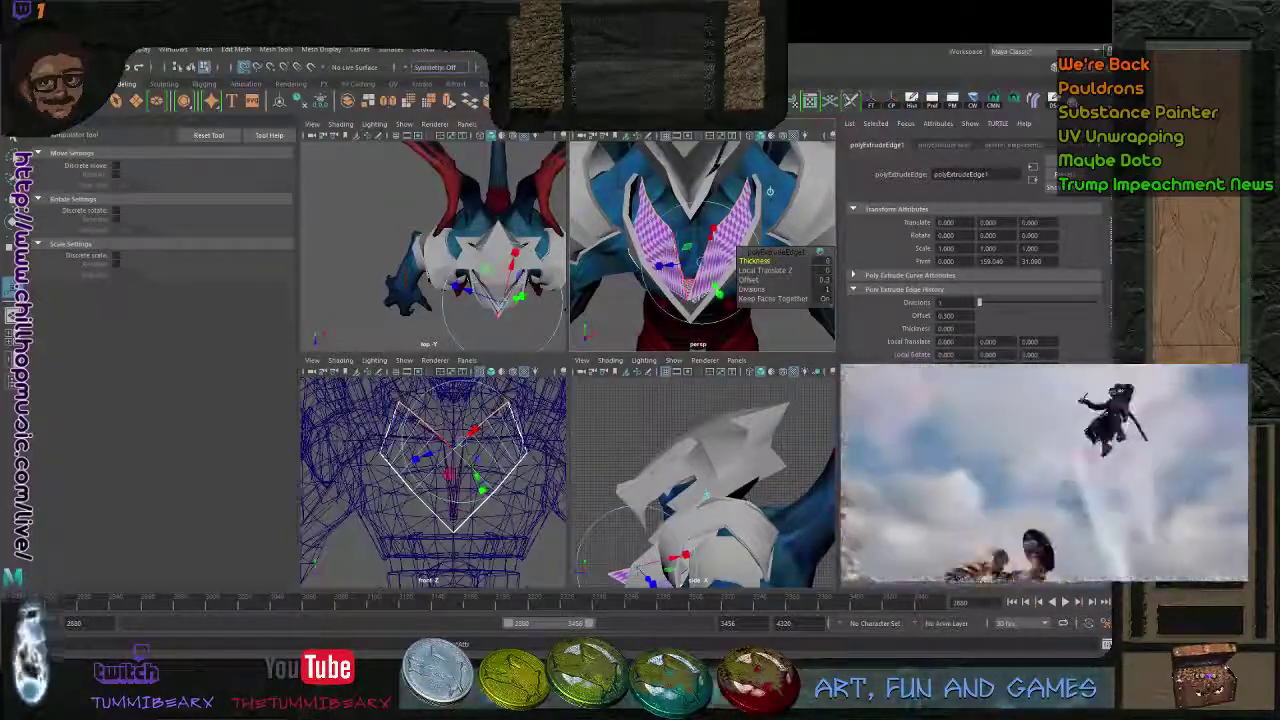
{"action": "left_click_drag", "start_coordinate": [750, 280], "coordinate": [729, 228]}
{"action": "key", "text": "ctrl+z"}
{"action": "key", "text": "ctrl+z"}
{"action": "key", "text": "r"}
{"action": "key", "text": "w"}
{"action": "key", "text": "q"}
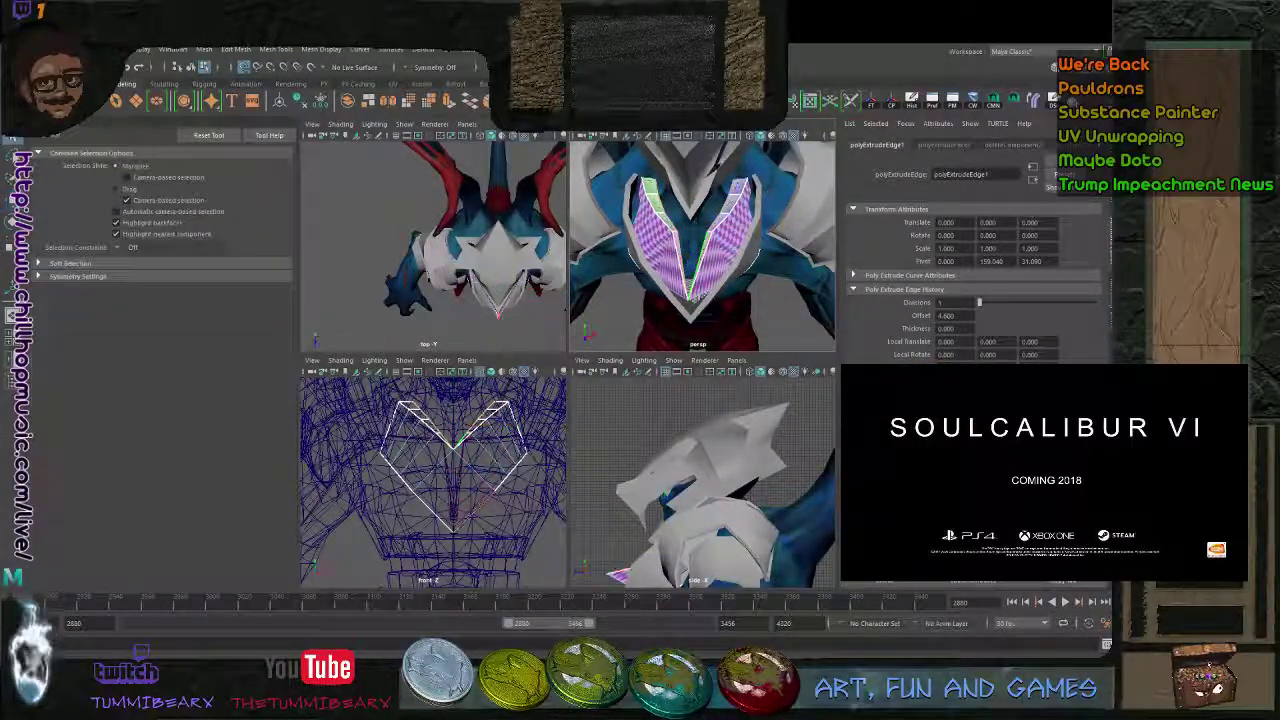
- Select the two facing inner edges of the chest plate and bridge the central gap between them
{"action": "left_click_drag", "start_coordinate": [715, 285], "coordinate": [700, 265], "text": "alt"}
{"action": "right_click_drag", "start_coordinate": [640, 265], "coordinate": [720, 265], "text": "alt"}
{"action": "left_click_drag", "start_coordinate": [639, 264], "coordinate": [730, 265], "text": "alt"}
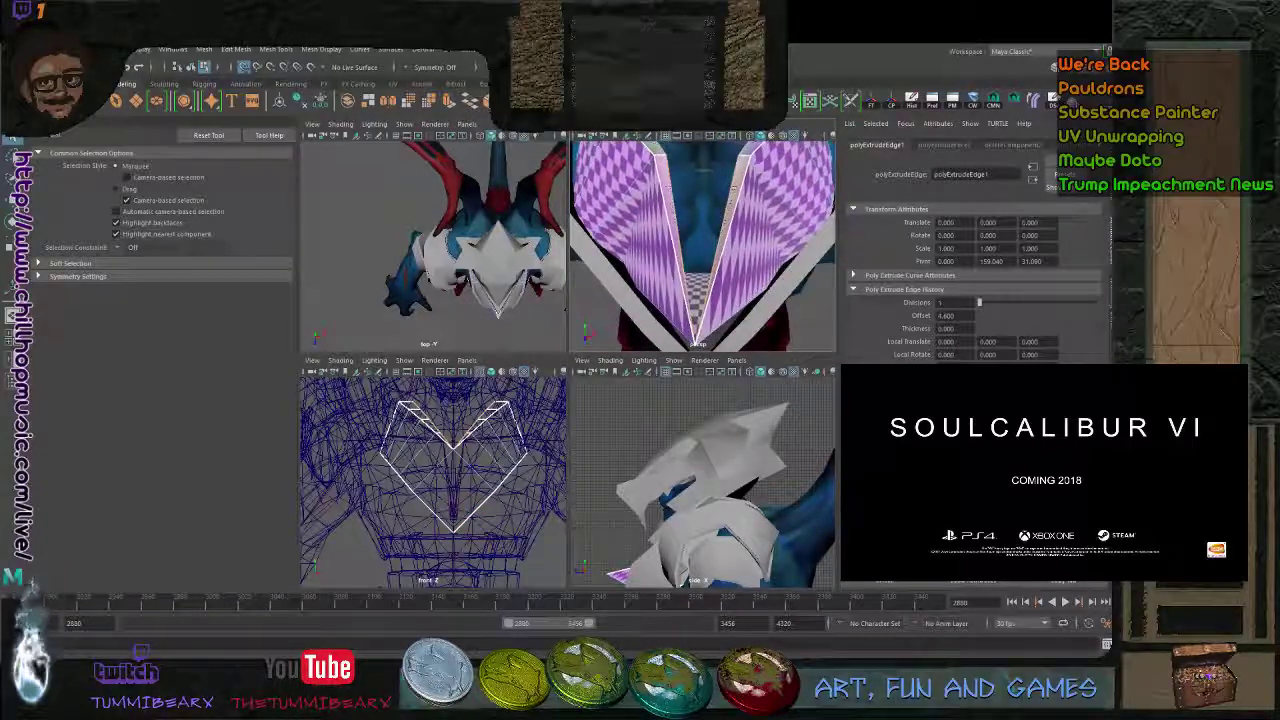
{"action": "right_click_drag", "start_coordinate": [760, 266], "coordinate": [706, 286], "text": "alt"}
{"action": "left_click_drag", "start_coordinate": [700, 270], "coordinate": [775, 262], "text": "alt"}
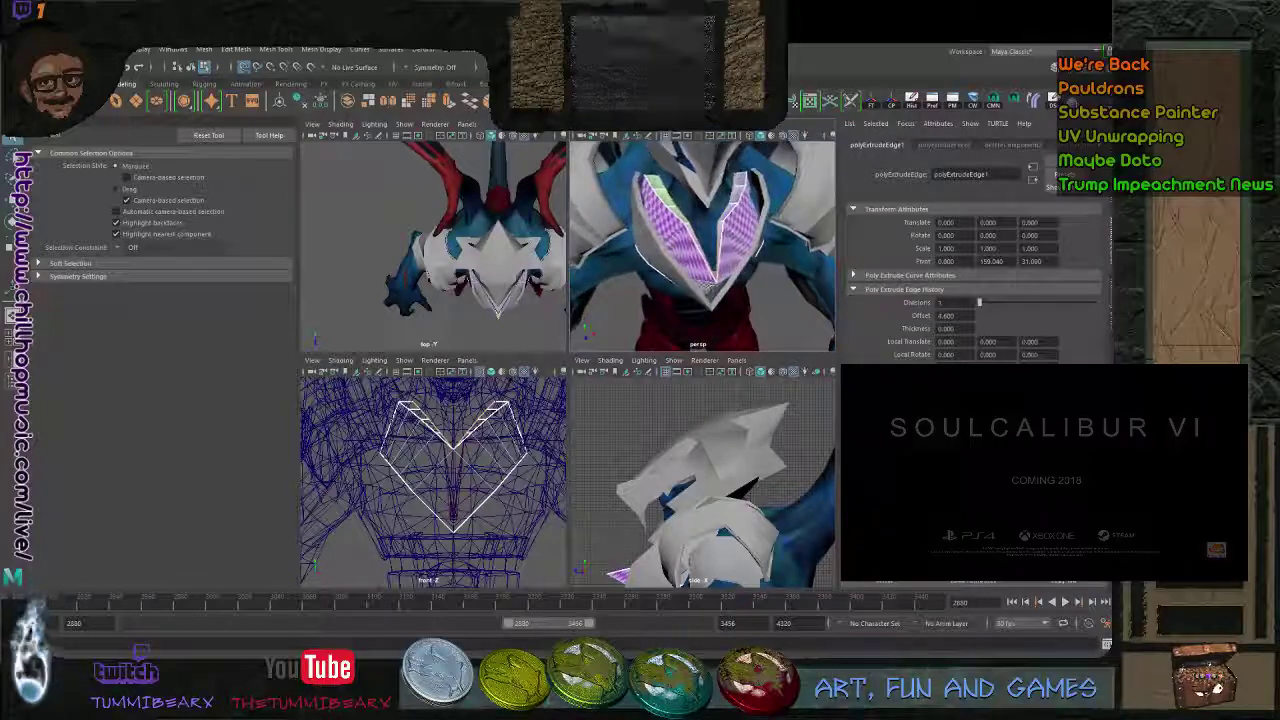
{"action": "left_click", "coordinate": [697, 265]}
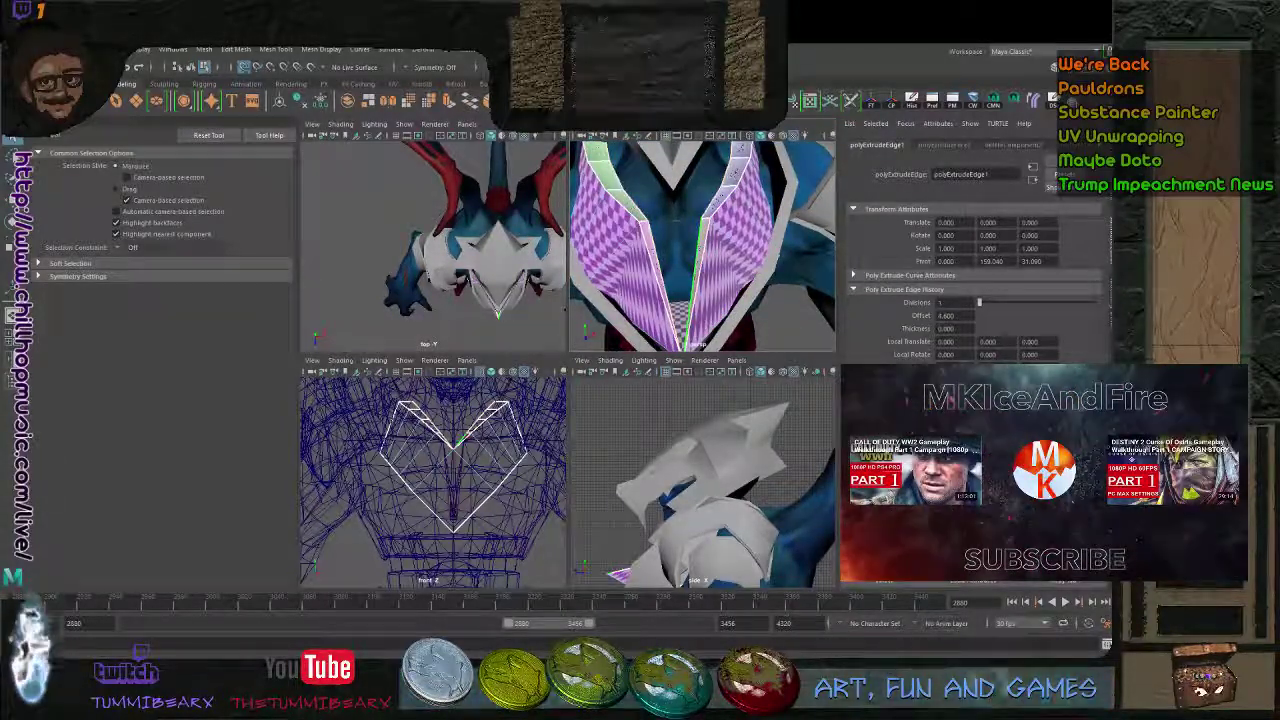
{"action": "left_click", "coordinate": [660, 270]}
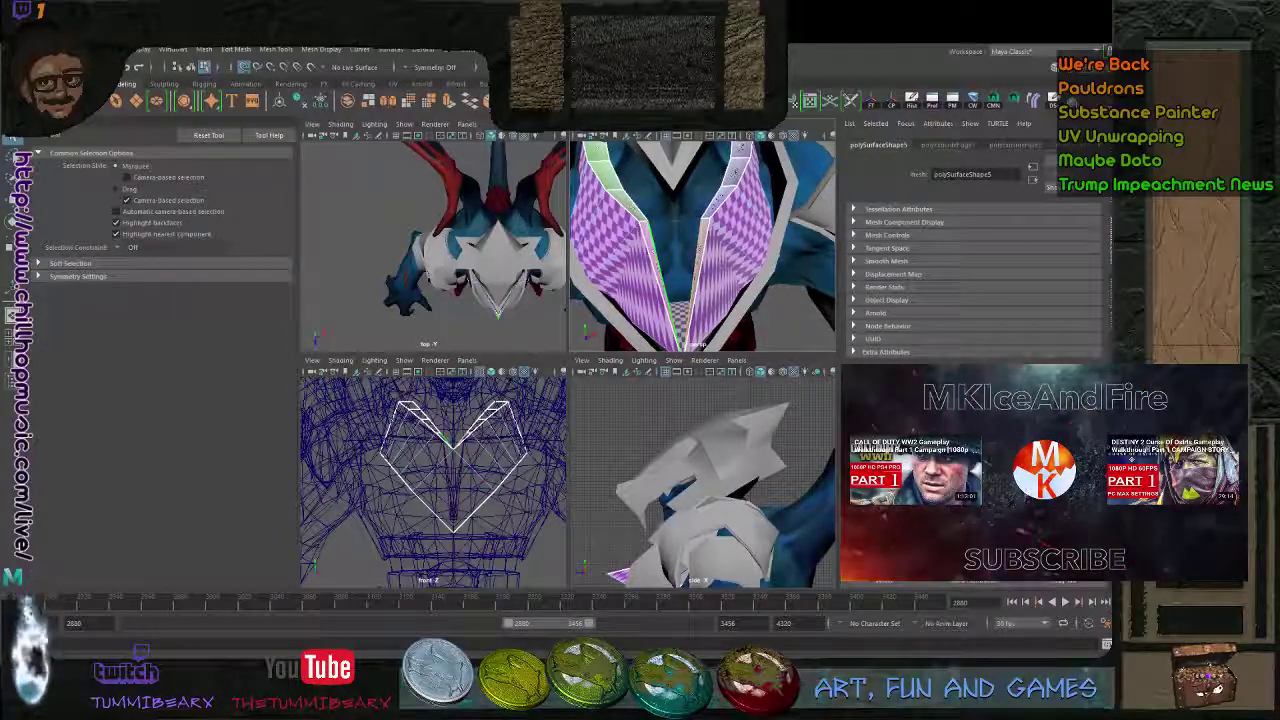
{"action": "key", "text": "g"}
{"action": "left_click_drag", "start_coordinate": [630, 262], "coordinate": [694, 248], "text": "alt"}
{"action": "key", "text": "w"}
{"action": "scroll", "coordinate": [694, 248], "scroll_direction": "down", "scroll_amount": 5}
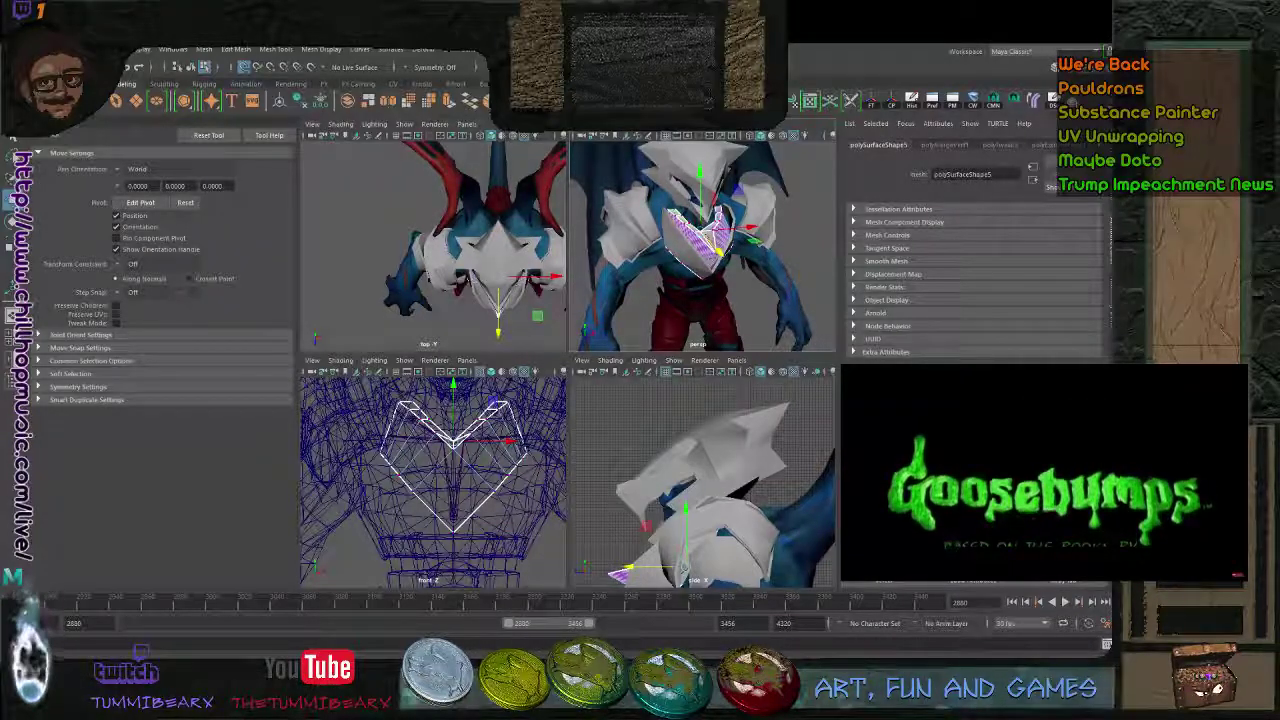
- Try to cut an edge from the lower centre vertex across the inside of the chest plate with Multi-Cut
{"action": "scroll", "coordinate": [702, 240], "scroll_direction": "up", "scroll_amount": 5}
{"action": "left_click_drag", "start_coordinate": [720, 240], "coordinate": [685, 308], "text": "alt"}
{"action": "key", "text": "q"}
{"action": "key", "text": "g"}
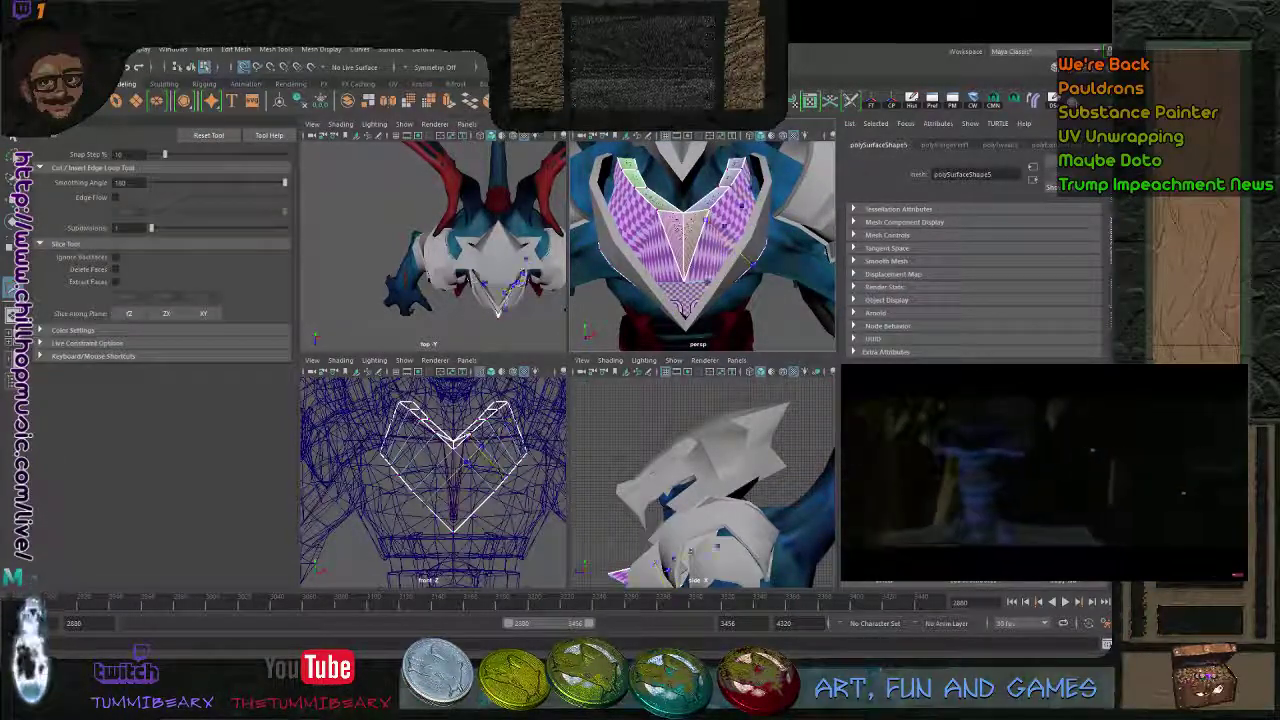
{"action": "left_click_drag", "start_coordinate": [735, 268], "coordinate": [712, 290], "text": "alt"}
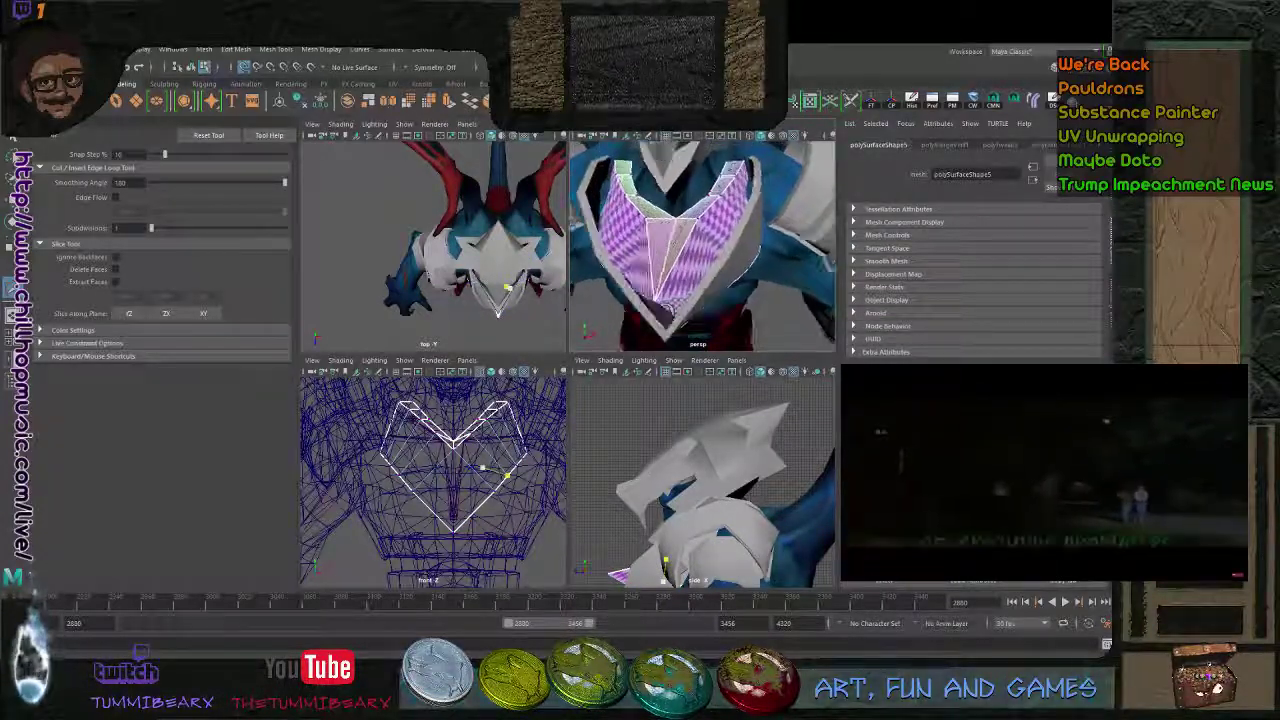
{"action": "left_click", "coordinate": [655, 301]}
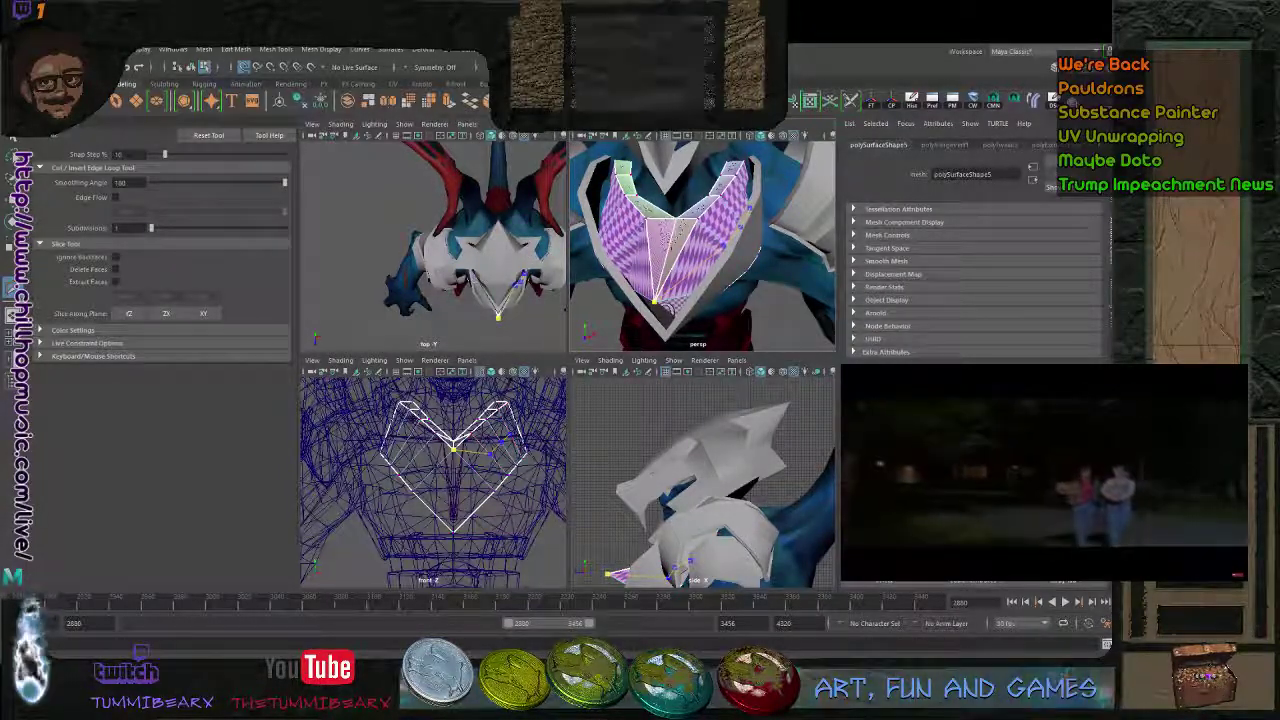
{"action": "key", "text": "ctrl+z"}
{"action": "key", "text": "ctrl+z"}
{"action": "key", "text": "ctrl+z"}
{"action": "key", "text": "ctrl+z"}
{"action": "key", "text": "ctrl+z"}
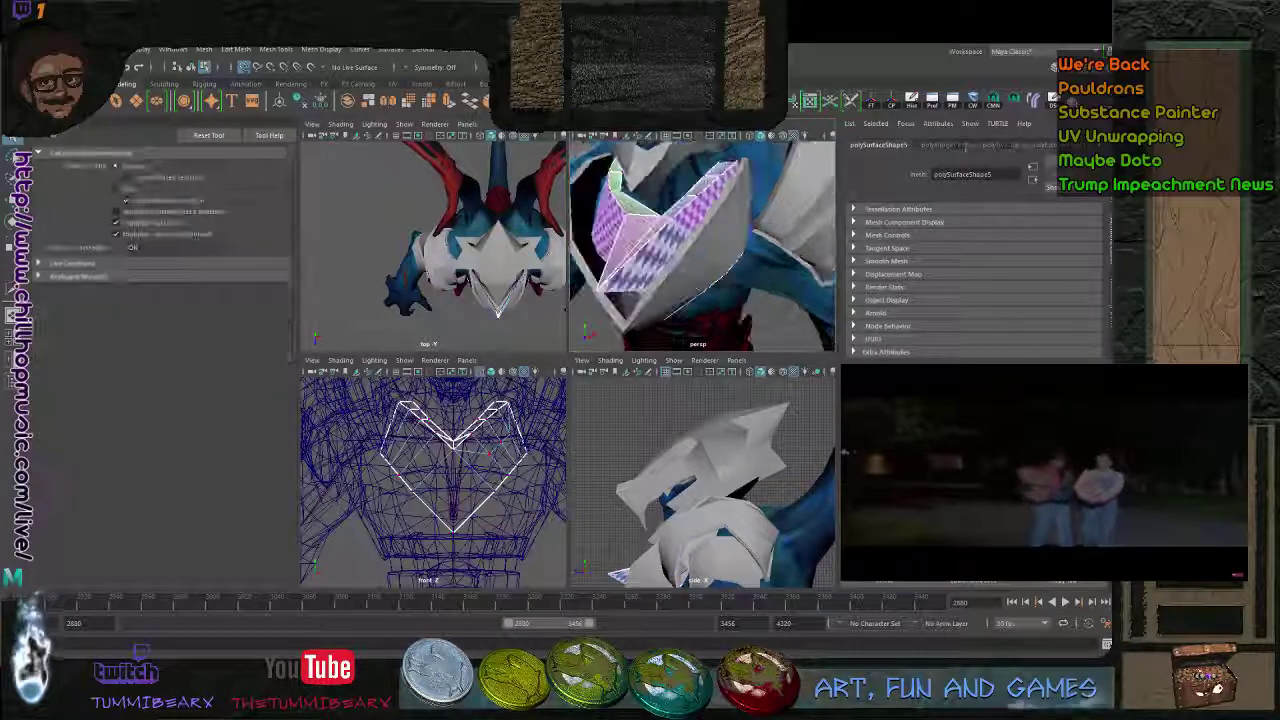
- Cut an edge from the chest plate's lower centre vertex to the left inner side
{"action": "left_click", "coordinate": [660, 298]}
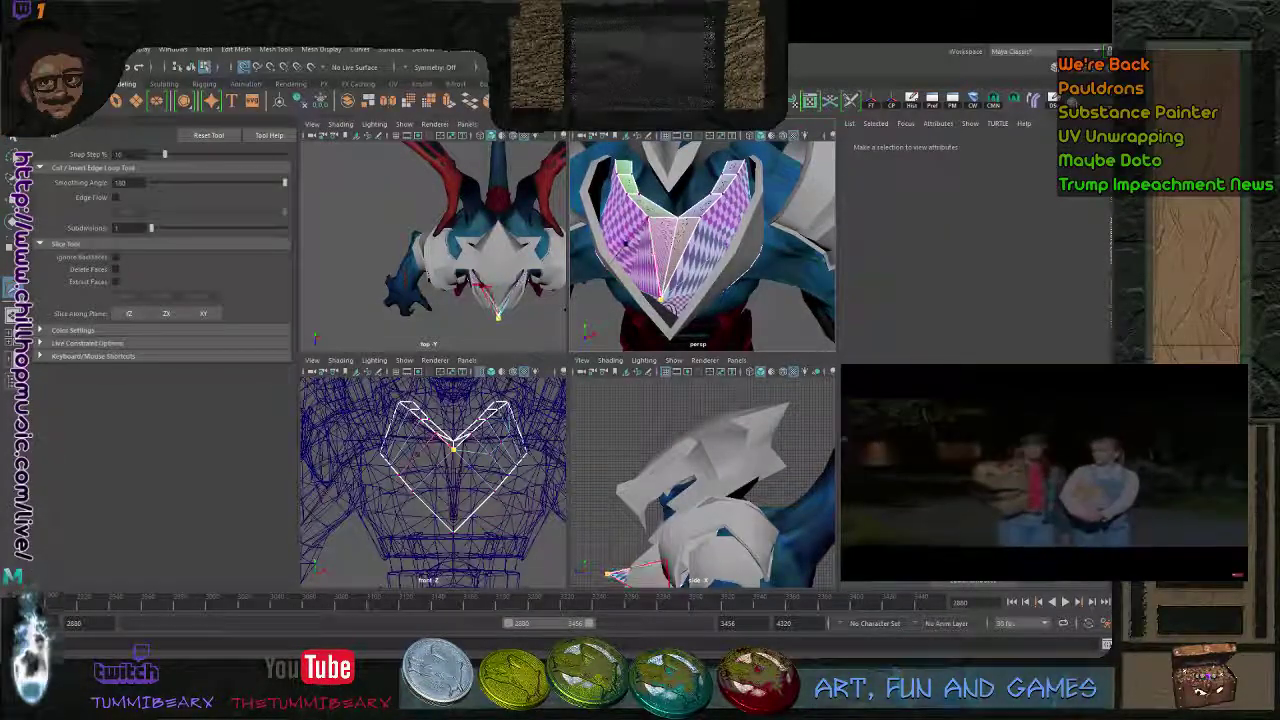
{"action": "left_click", "coordinate": [626, 243]}
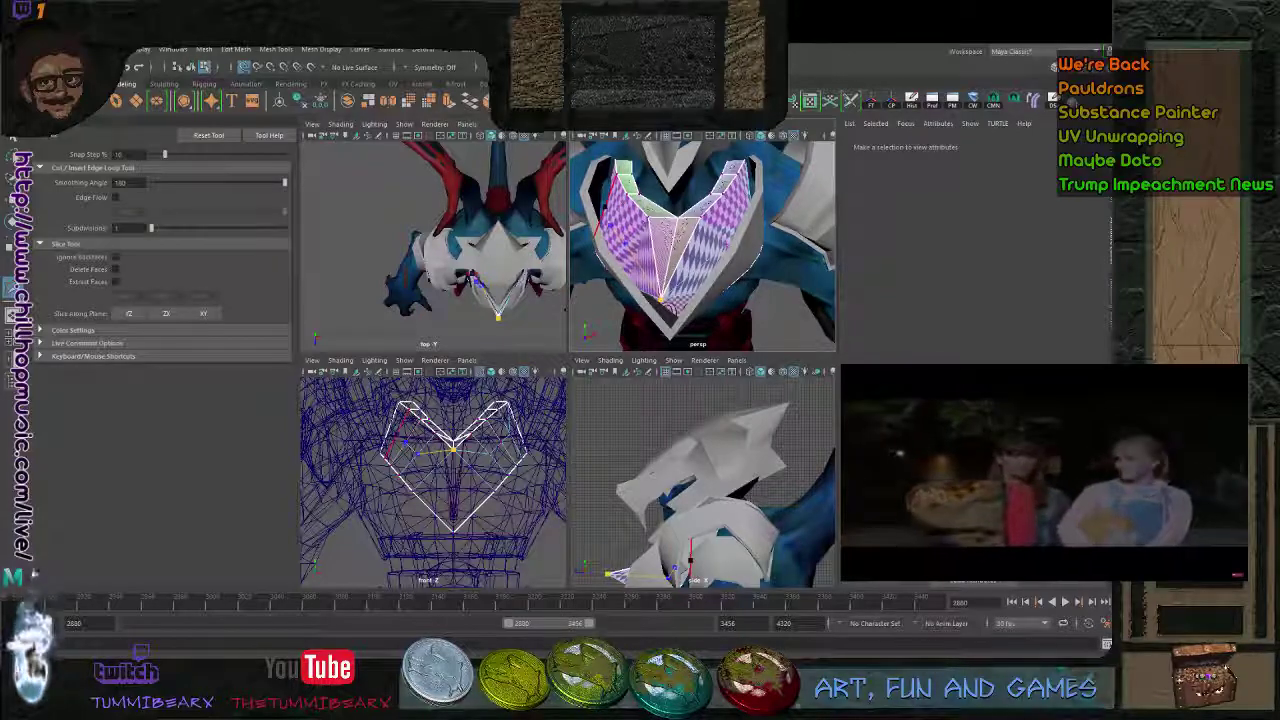
{"action": "left_click_drag", "start_coordinate": [612, 228], "coordinate": [660, 250], "text": "alt"}
{"action": "key", "text": "q"}
{"action": "key", "text": "g"}
- Try to cut from the left inner side to the upper left corner of the chest plate in wireframe display
{"action": "key", "text": "4"}
{"action": "left_click", "coordinate": [628, 241]}
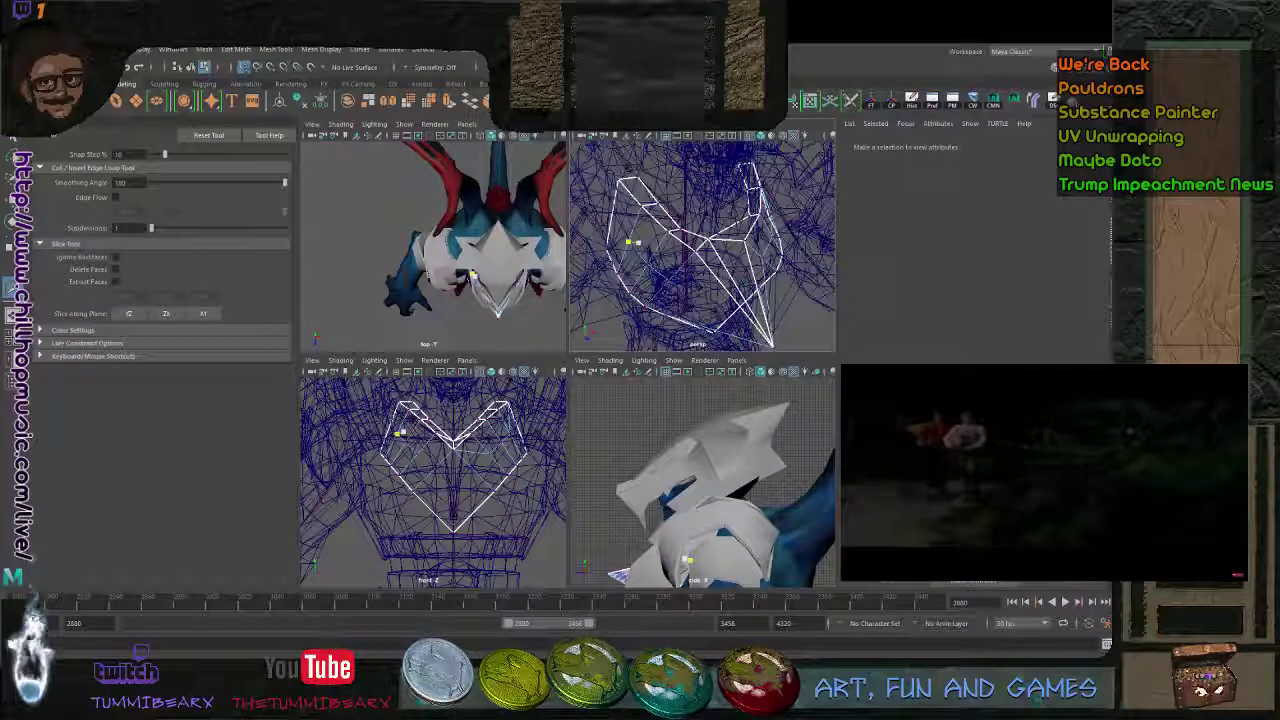
{"action": "left_click", "coordinate": [628, 241]}
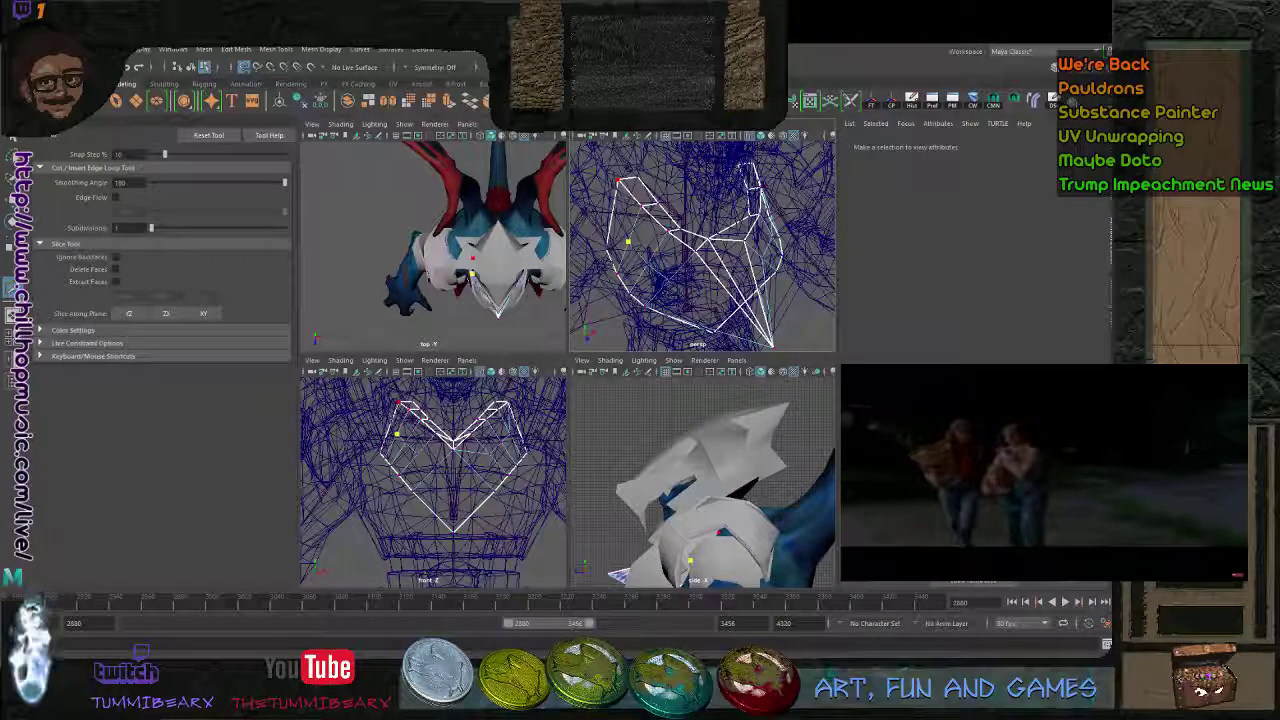
{"action": "key", "text": "q"}
{"action": "left_click_drag", "start_coordinate": [628, 241], "coordinate": [655, 232], "text": "alt"}
{"action": "key", "text": "g"}
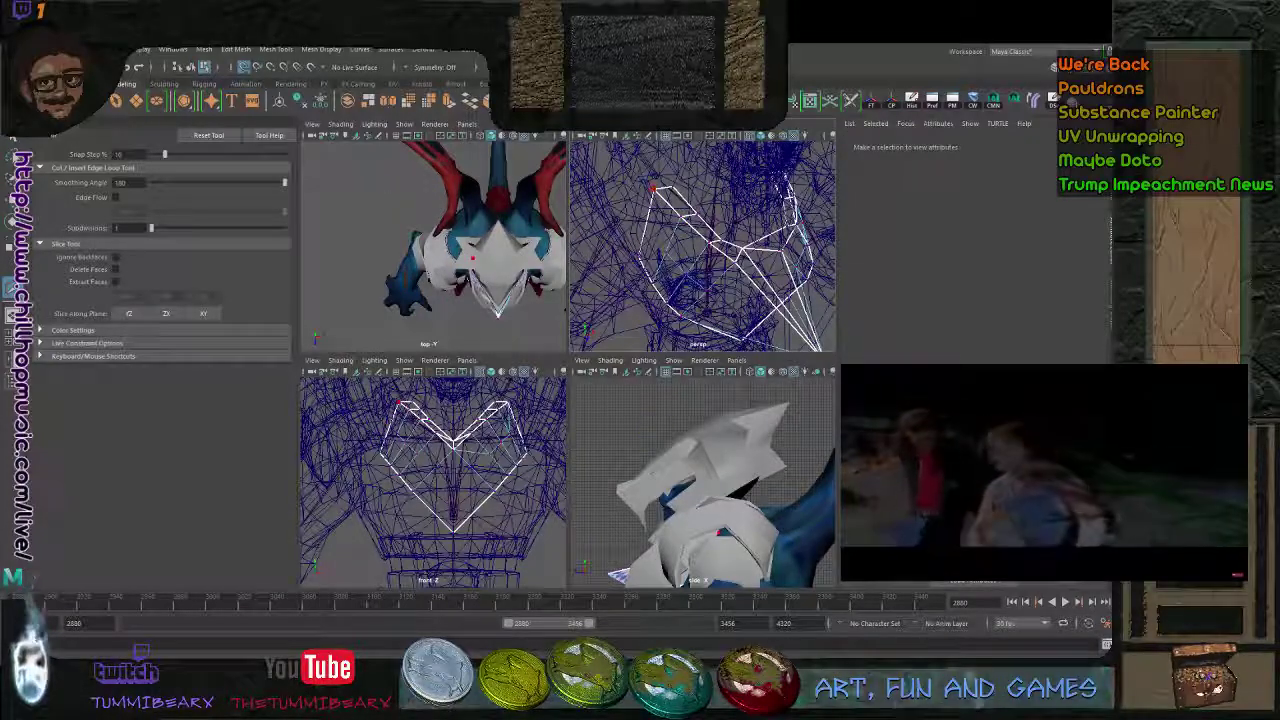
{"action": "key", "text": "q"}
{"action": "left_click_drag", "start_coordinate": [666, 252], "coordinate": [735, 236], "text": "alt"}
{"action": "key", "text": "F8"}
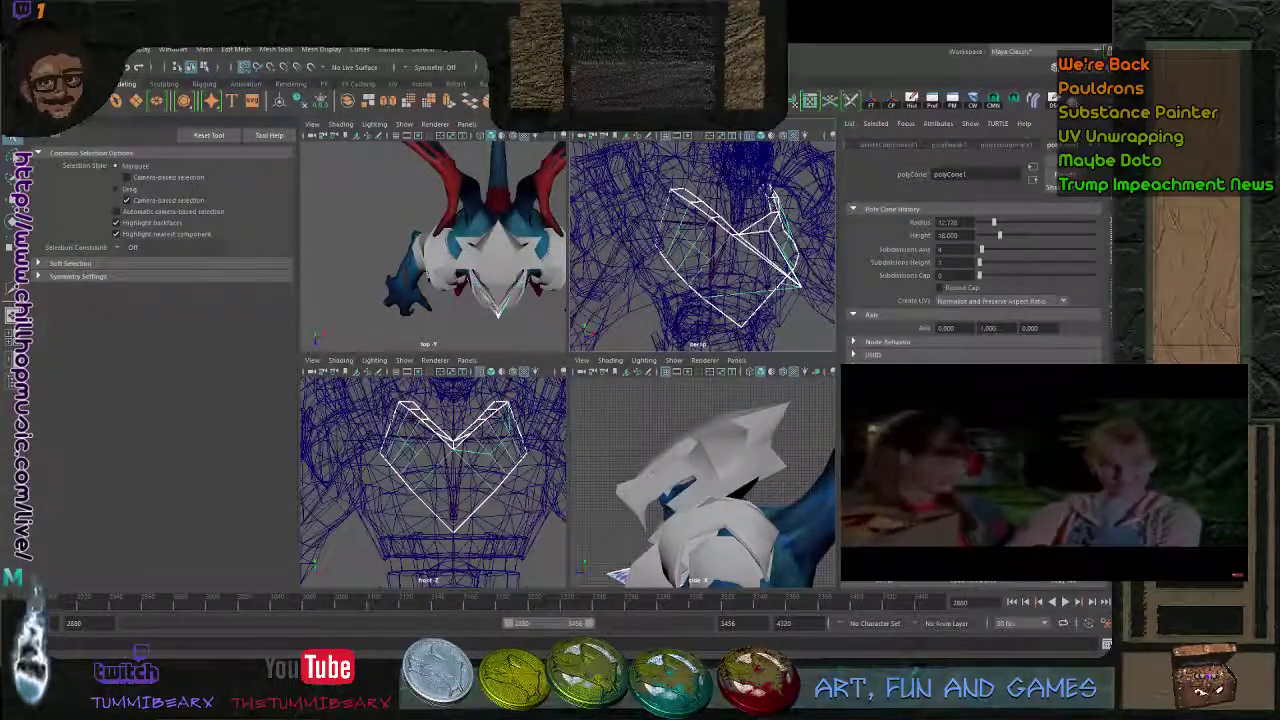
- Isolate the chest plate and cut an edge from its central vertex into the left inner face with Multi-Cut
{"action": "key", "text": "ctrl+1"}
{"action": "key", "text": "ctrl+shift+x"}
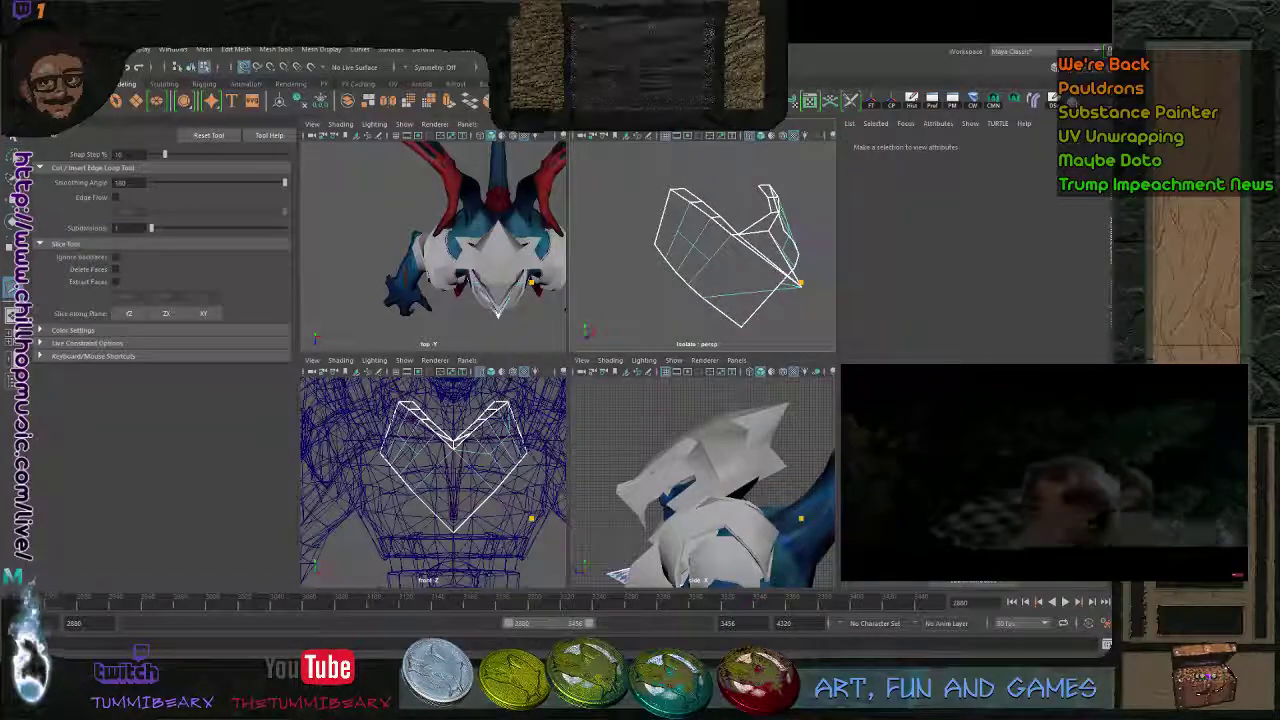
{"action": "left_click", "coordinate": [800, 287]}
{"action": "left_click", "coordinate": [710, 262]}
{"action": "right_click", "coordinate": [710, 262]}
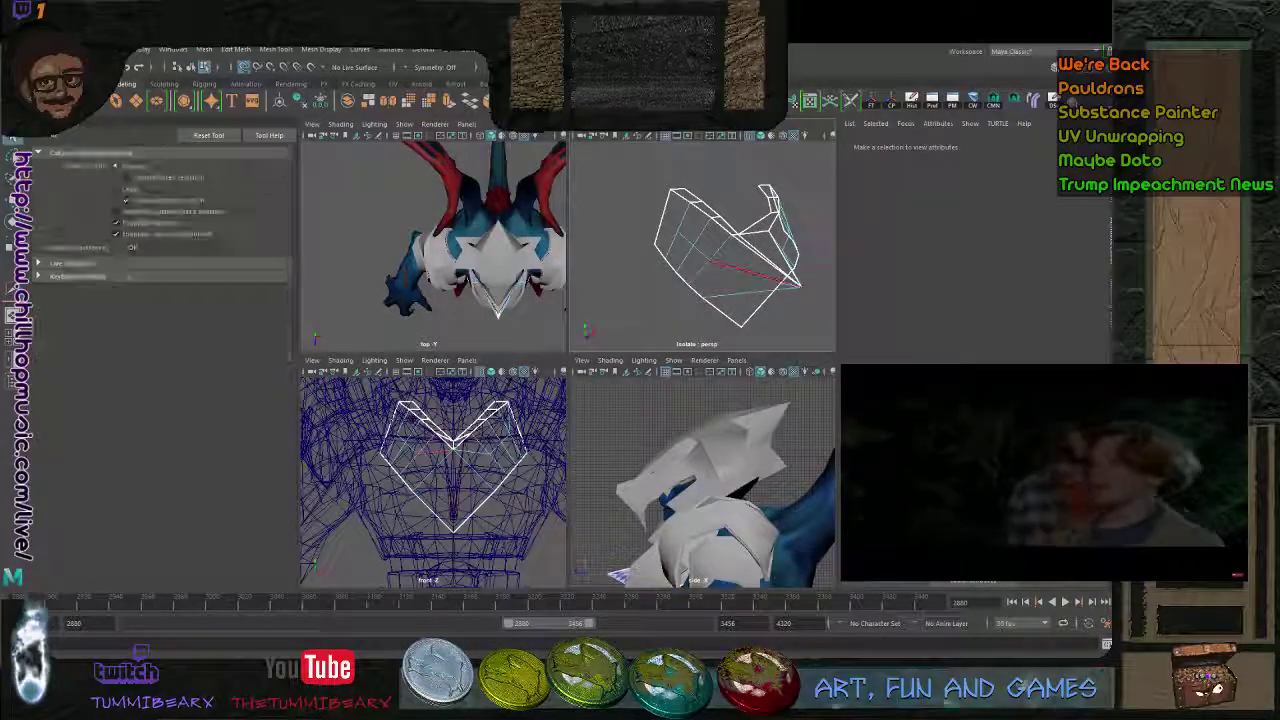
- Cut an edge from the left inner side to the upper left corner and return to object selection
{"action": "left_click", "coordinate": [677, 232]}
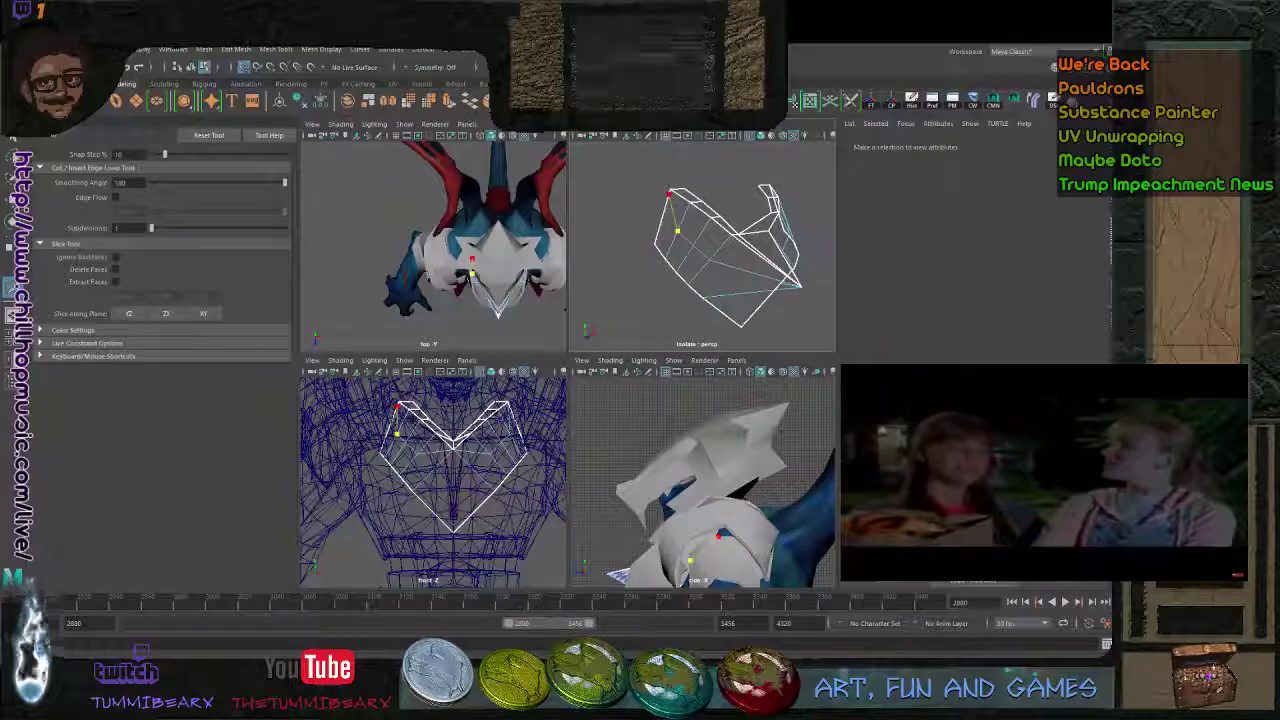
{"action": "left_click", "coordinate": [670, 193]}
{"action": "right_click", "coordinate": [670, 193]}
{"action": "key", "text": "q"}
{"action": "mouse_move", "coordinate": [678, 245]}
{"action": "left_mouse_down", "text": "alt"}
{"action": "mouse_move", "coordinate": [695, 243]}
{"action": "mouse_move", "coordinate": [668, 240]}
{"action": "left_mouse_up", "text": "alt"}
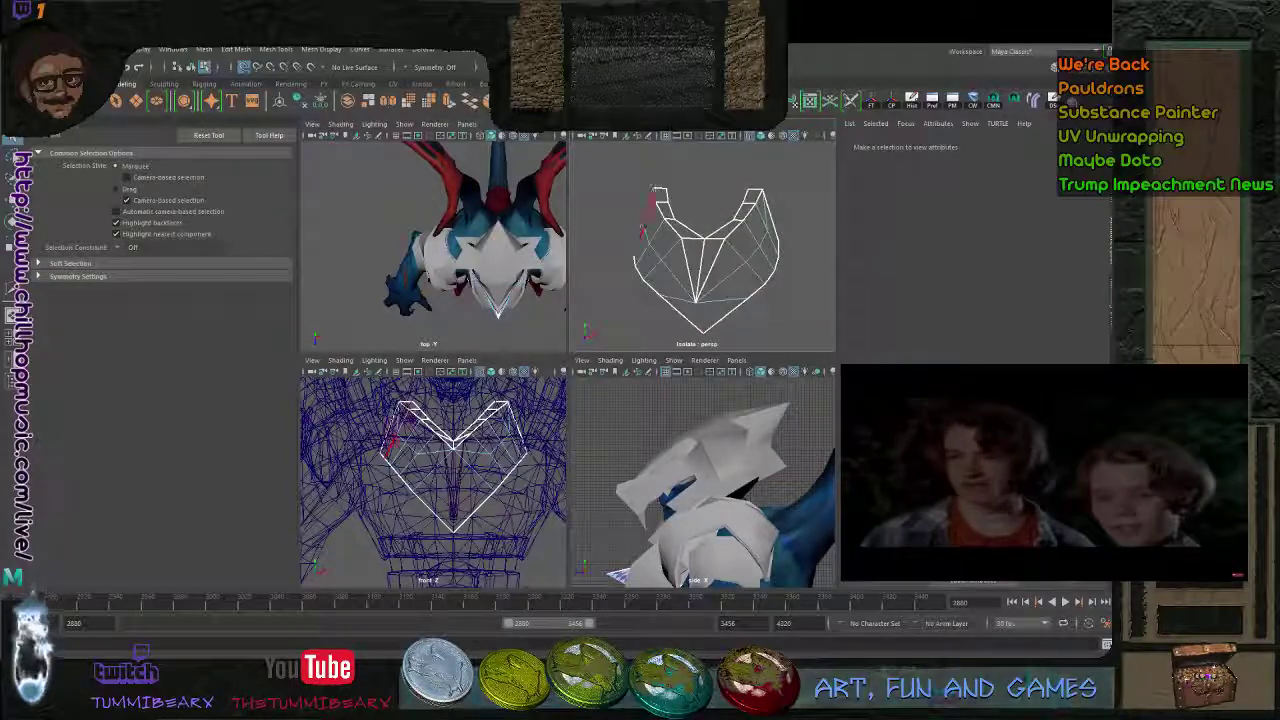
{"action": "key", "text": "F8"}
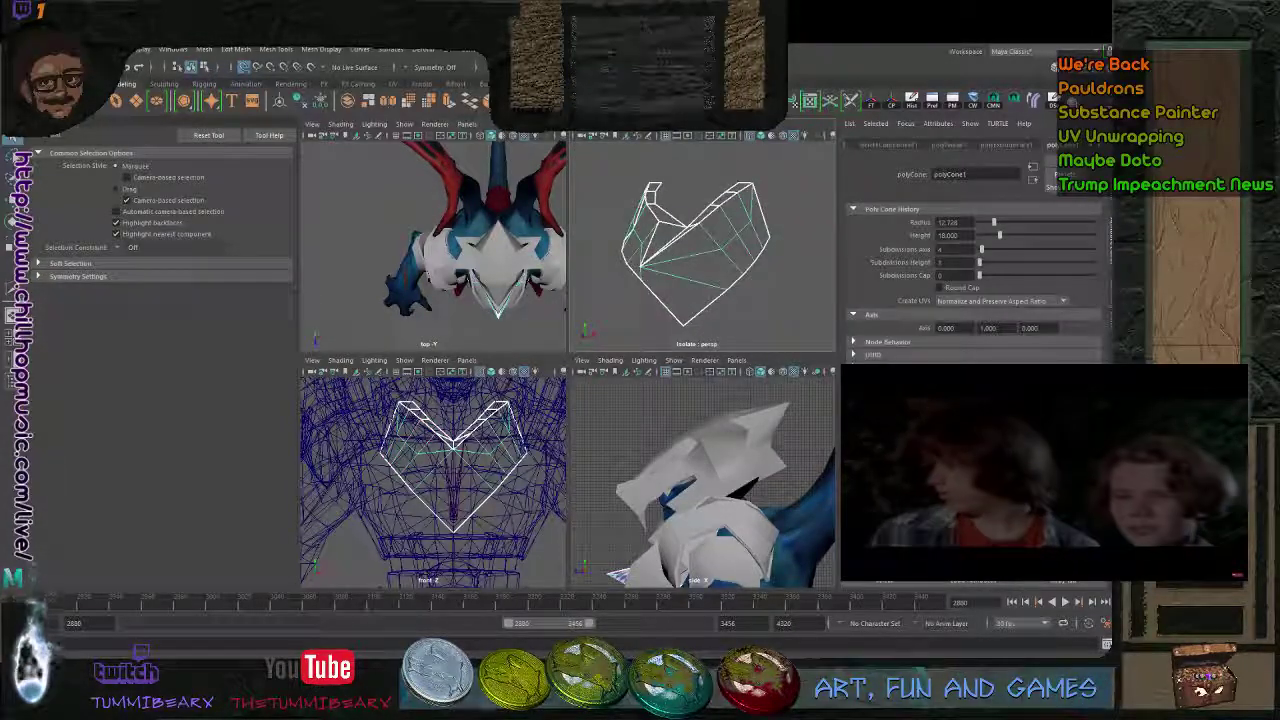
- Cut an edge from the chest plate's central vertex down to its bottom tip
{"action": "key", "text": "ctrl+shift+x"}
{"action": "left_click_drag", "start_coordinate": [668, 262], "coordinate": [698, 255], "text": "alt"}
{"action": "left_click", "coordinate": [703, 247]}
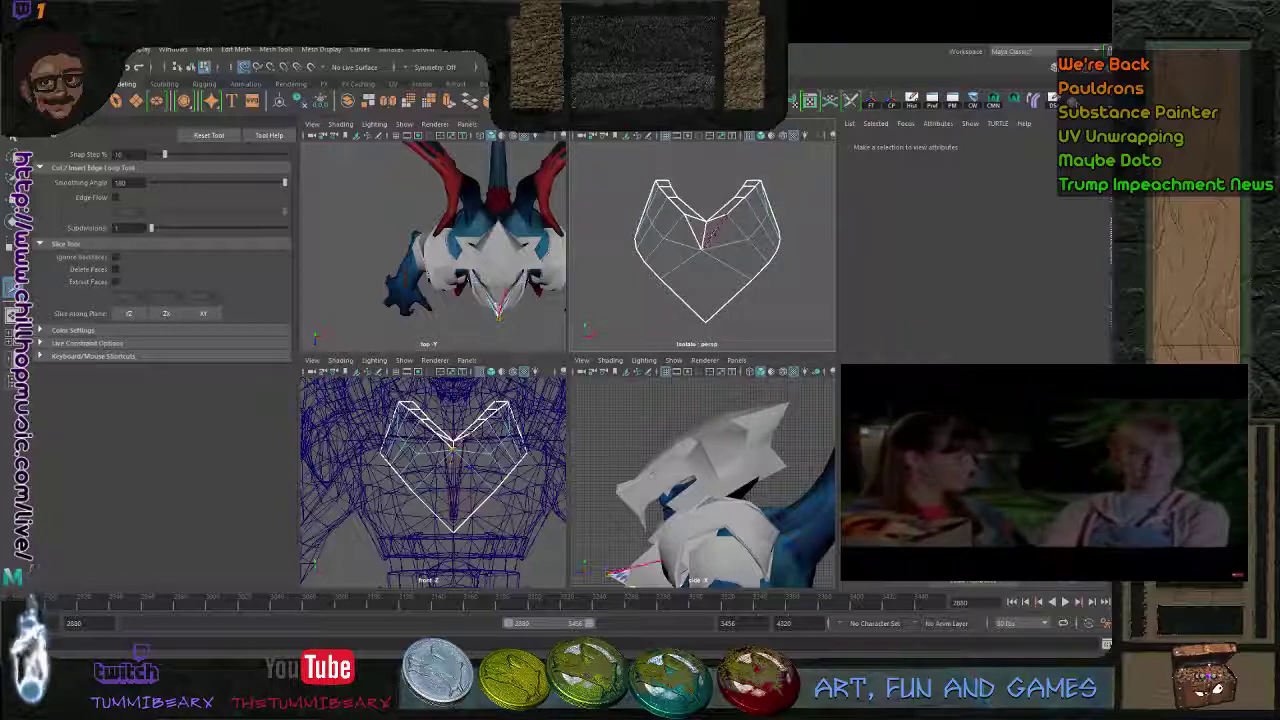
{"action": "left_click", "coordinate": [706, 321]}
{"action": "key", "text": "q"}
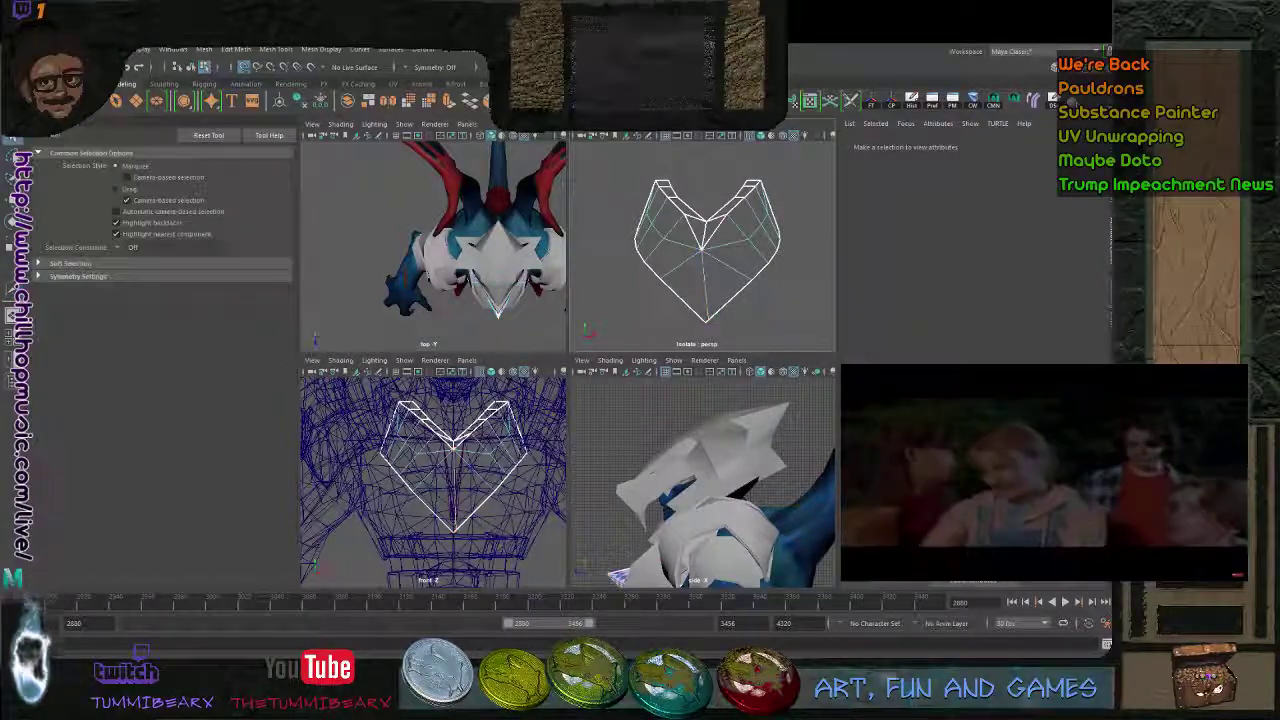
- Restore shaded display of the isolated chest plate and switch its selection mode
{"action": "scroll", "coordinate": [706, 310], "scroll_direction": "down", "scroll_amount": 4}
{"action": "key", "text": "5"}
{"action": "left_click_drag", "start_coordinate": [712, 278], "coordinate": [672, 278], "text": "alt"}
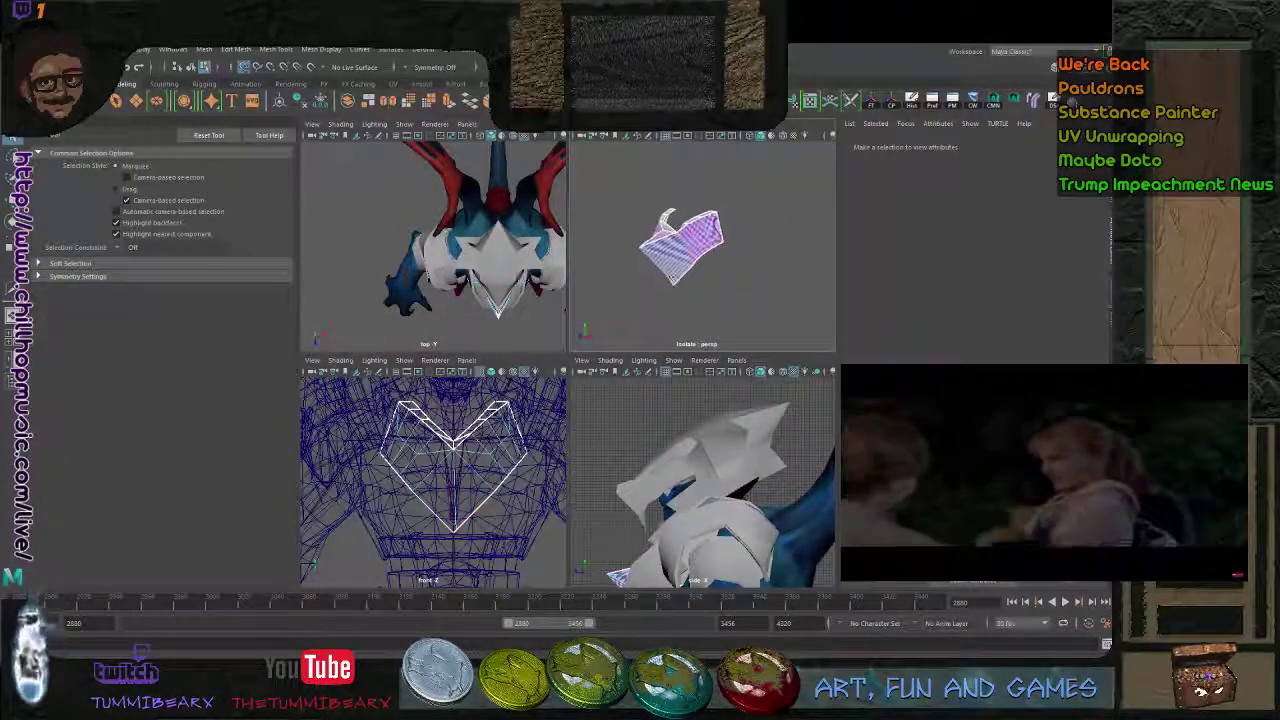
{"action": "right_click_drag", "start_coordinate": [673, 277], "coordinate": [690, 250]}
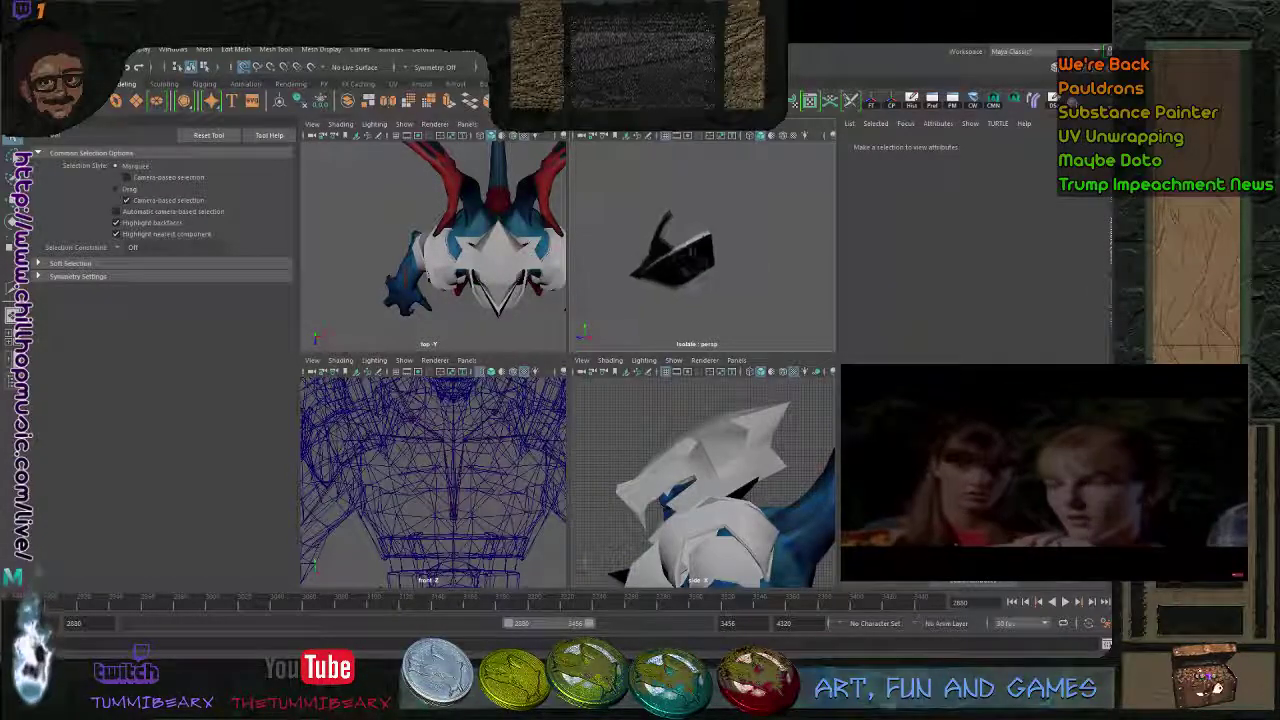
{"action": "scroll", "coordinate": [752, 244], "scroll_direction": "up", "scroll_amount": 4}
{"action": "mouse_move", "coordinate": [722, 250]}
{"action": "left_mouse_down", "text": "alt"}
{"action": "mouse_move", "coordinate": [752, 244]}
{"action": "mouse_move", "coordinate": [622, 258]}
{"action": "mouse_move", "coordinate": [640, 268]}
{"action": "mouse_move", "coordinate": [690, 262]}
{"action": "mouse_move", "coordinate": [620, 256]}
{"action": "mouse_move", "coordinate": [745, 254]}
{"action": "mouse_move", "coordinate": [591, 249]}
{"action": "mouse_move", "coordinate": [574, 172]}
{"action": "left_mouse_up", "text": "alt"}
{"action": "left_click", "coordinate": [752, 244]}
{"action": "left_click", "coordinate": [640, 280]}
{"action": "key", "text": "ctrl+z"}
{"action": "key", "text": "ctrl+z"}
- Apply a planar UV projection to the chest plate and rotate the projection to about 4 degrees around the Y axis
{"action": "left_click_drag", "start_coordinate": [610, 235], "coordinate": [695, 240], "text": "alt"}
{"action": "scroll", "coordinate": [700, 250], "scroll_direction": "down", "scroll_amount": 3}
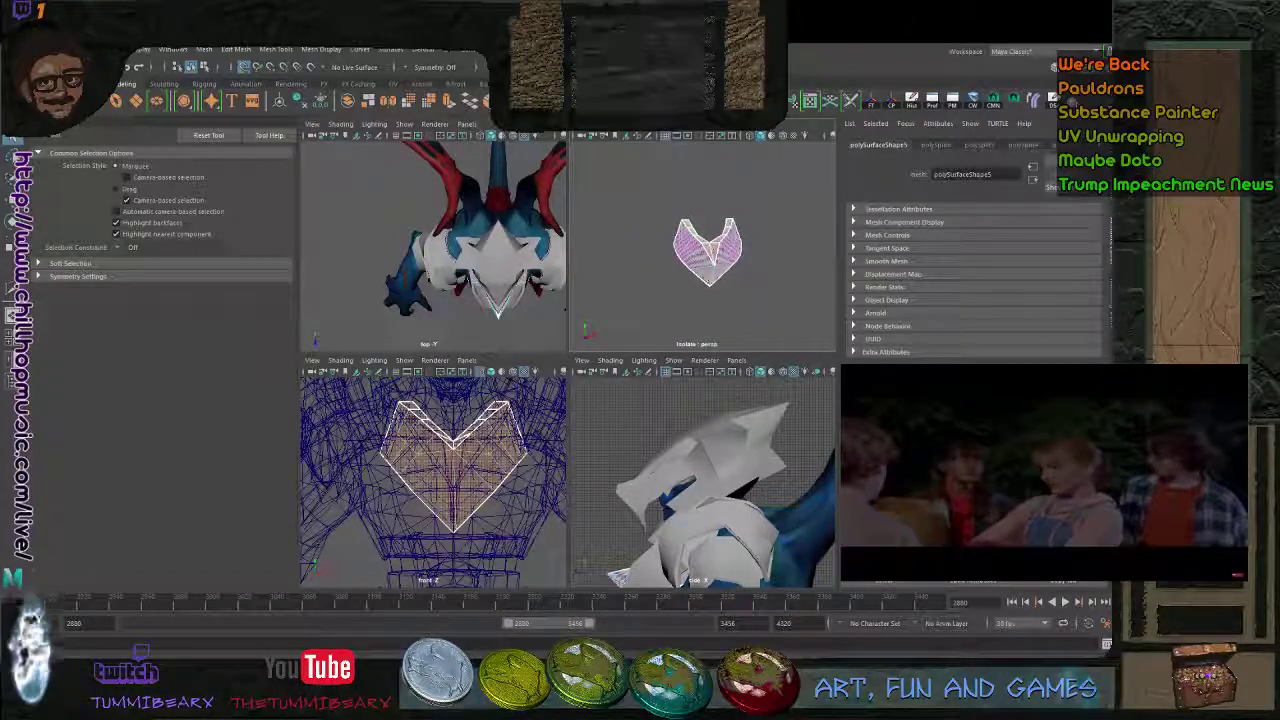
{"action": "key", "text": "g"}
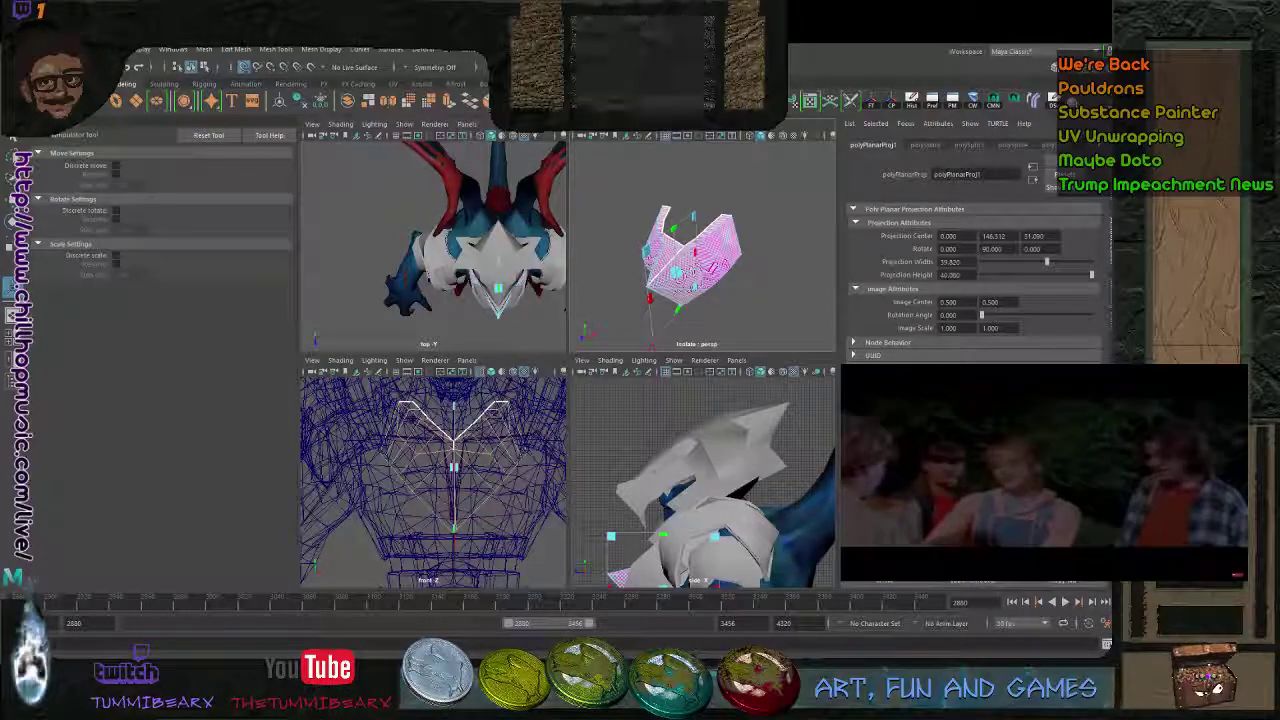
{"action": "left_click_drag", "start_coordinate": [711, 268], "coordinate": [733, 232], "text": "alt"}
{"action": "left_click", "coordinate": [676, 310]}
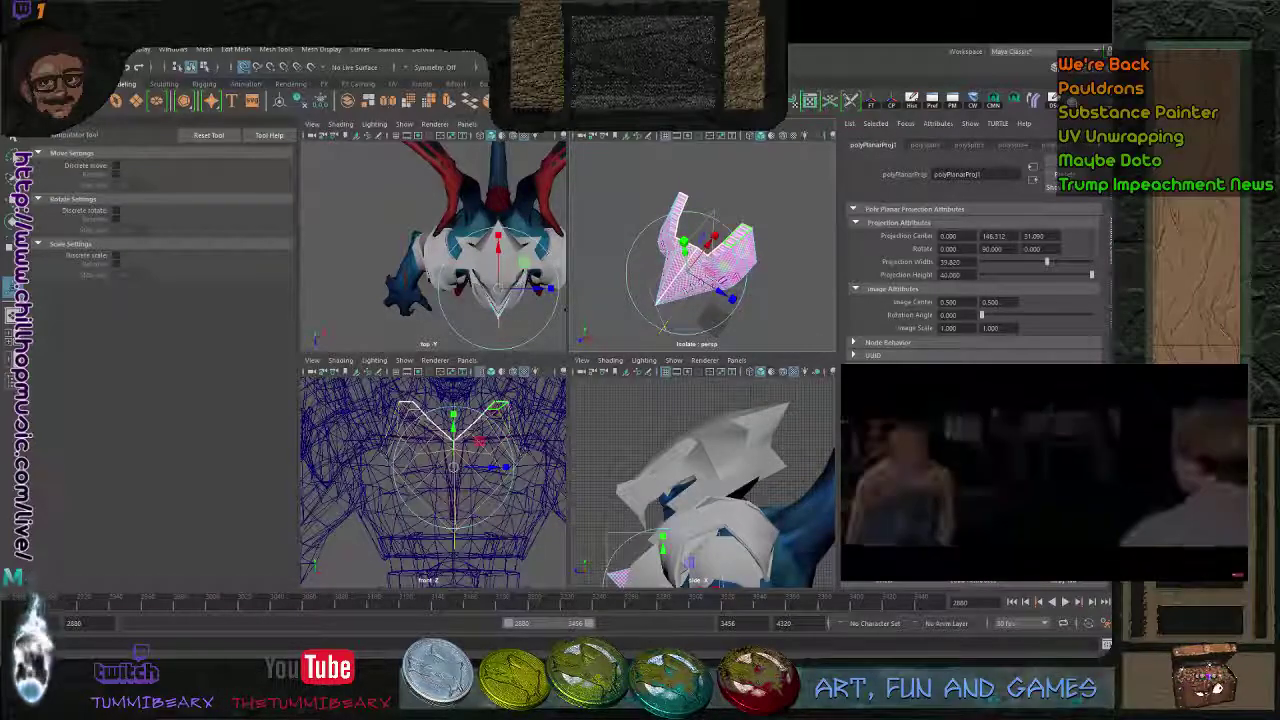
{"action": "left_click_drag", "start_coordinate": [705, 320], "coordinate": [641, 308]}
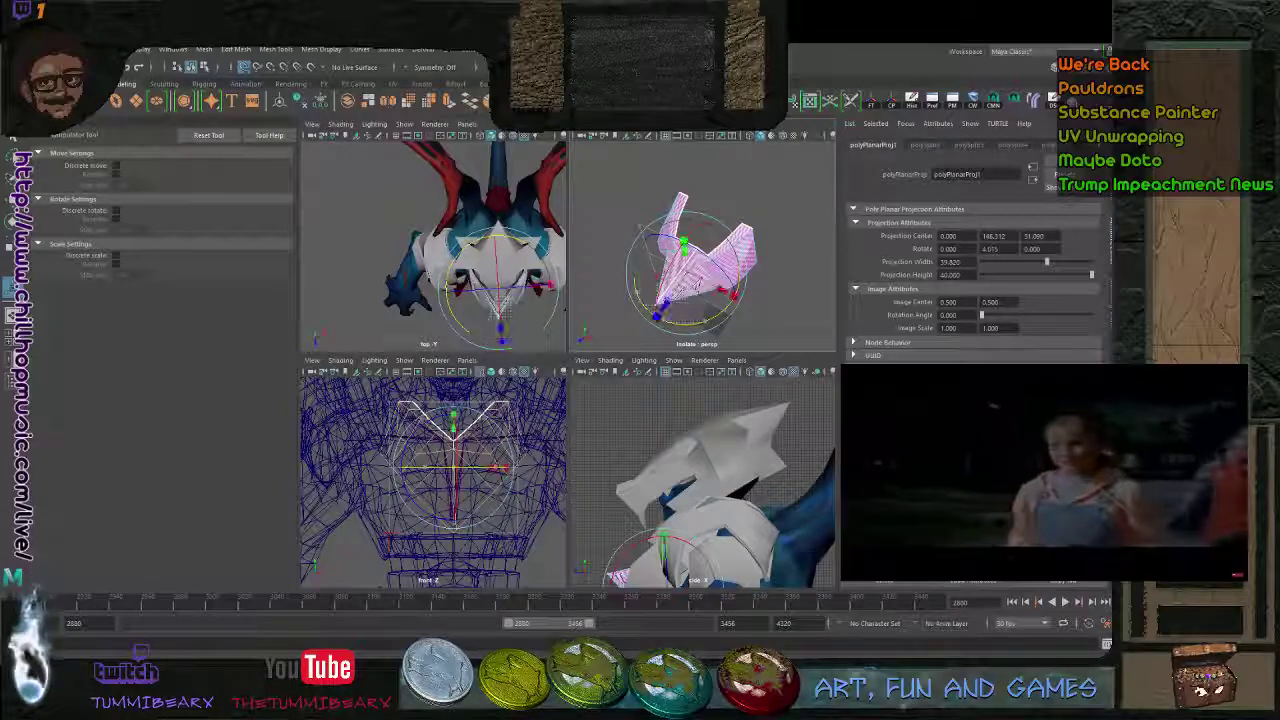
- Set the planar projection's Y rotation to 0, move it forward and widen it to about 66 units, keeping the chest plate selected
{"action": "double_click", "coordinate": [991, 249]}
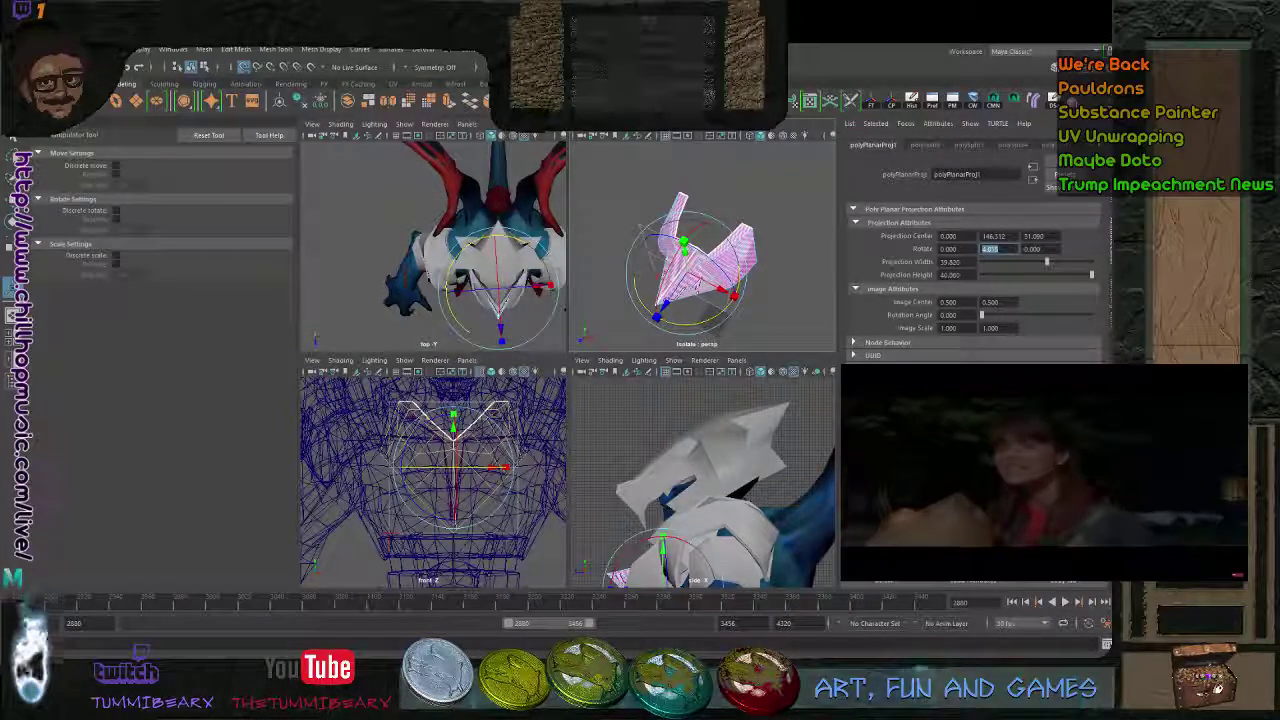
{"action": "type", "text": "0"}
{"action": "key", "text": "Return"}
{"action": "left_click_drag", "start_coordinate": [655, 314], "coordinate": [714, 330]}
{"action": "left_click_drag", "start_coordinate": [1047, 262], "coordinate": [1089, 262]}
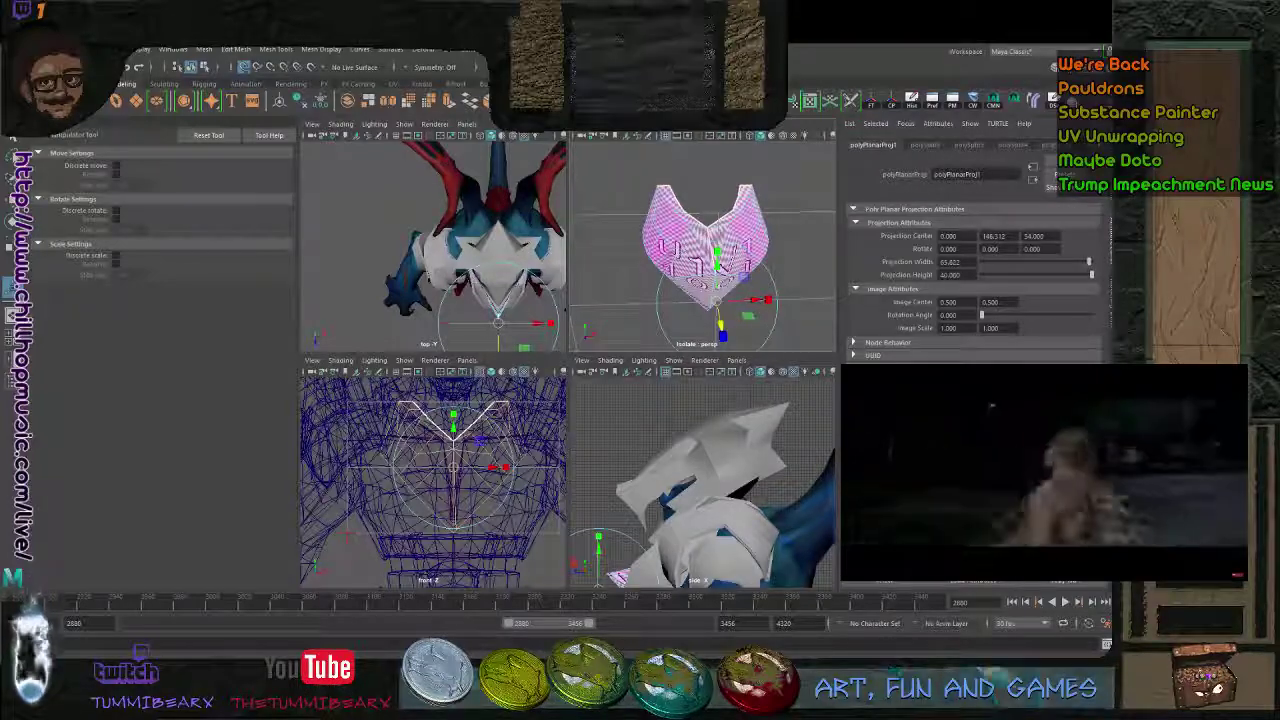
{"action": "left_click_drag", "start_coordinate": [722, 320], "coordinate": [702, 292], "text": "alt"}
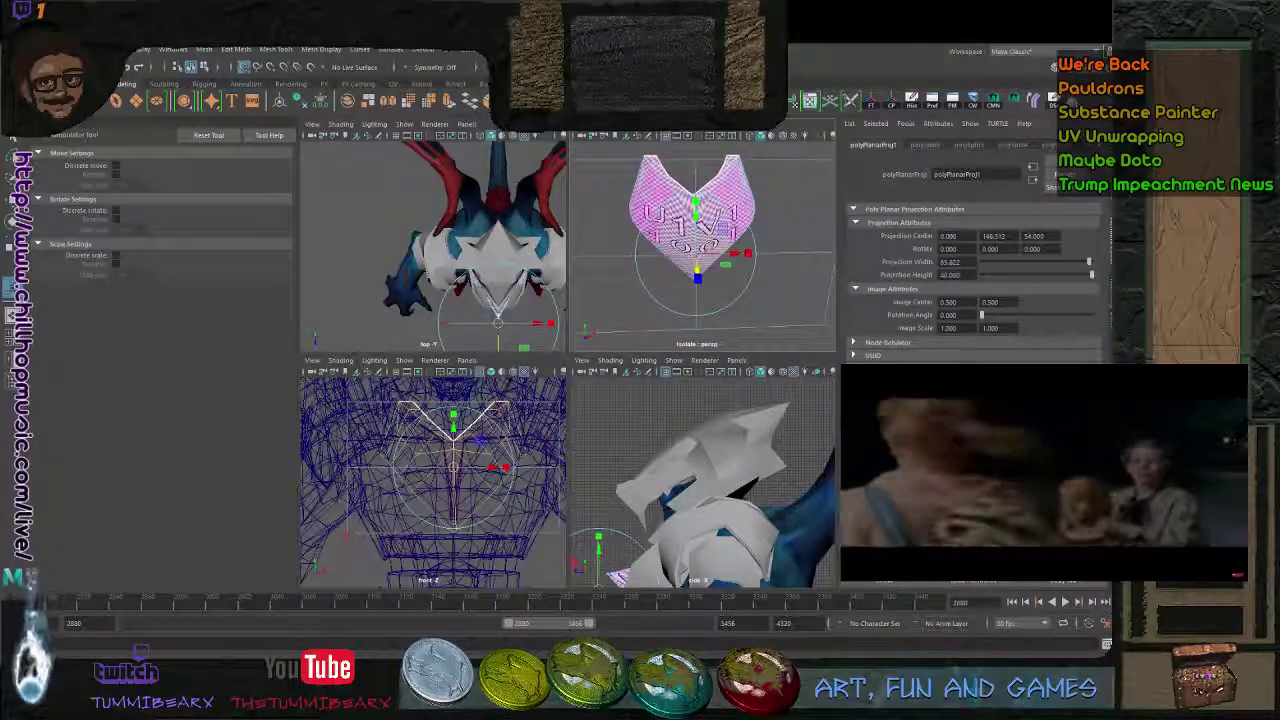
{"action": "scroll", "coordinate": [702, 285], "scroll_direction": "down", "scroll_amount": 2}
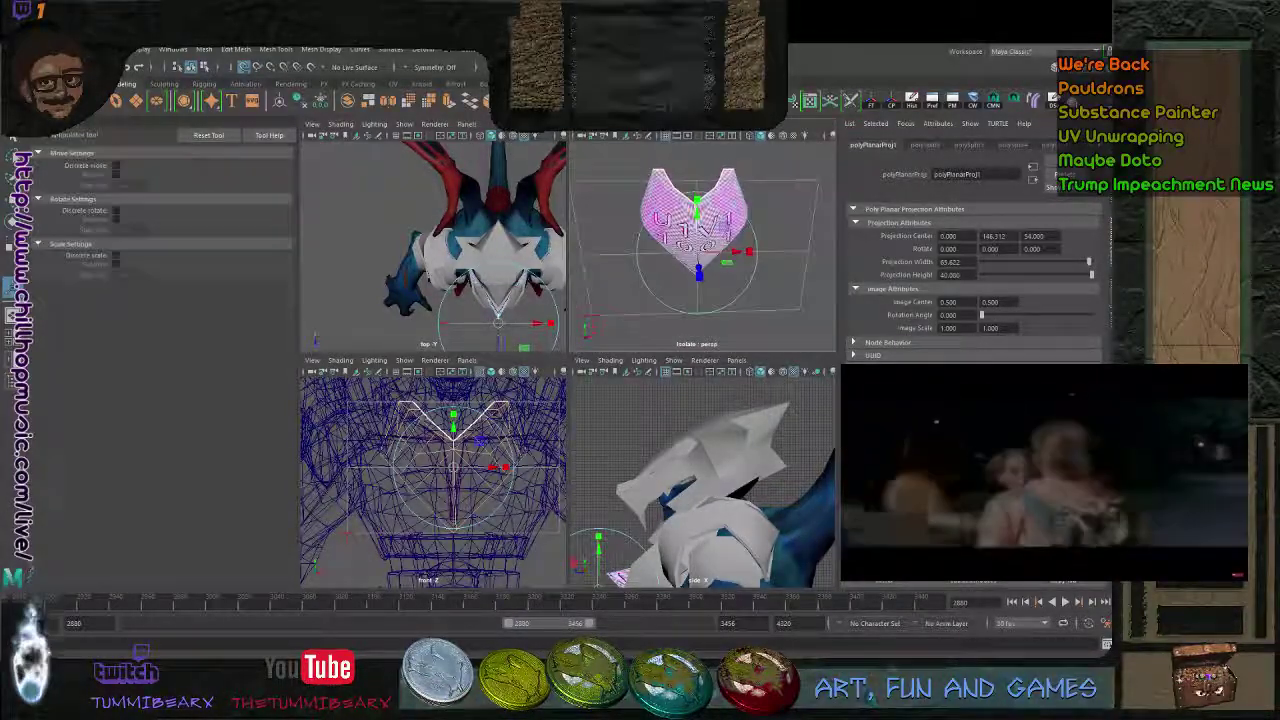
{"action": "key", "text": "F8"}
{"action": "key", "text": "F8"}
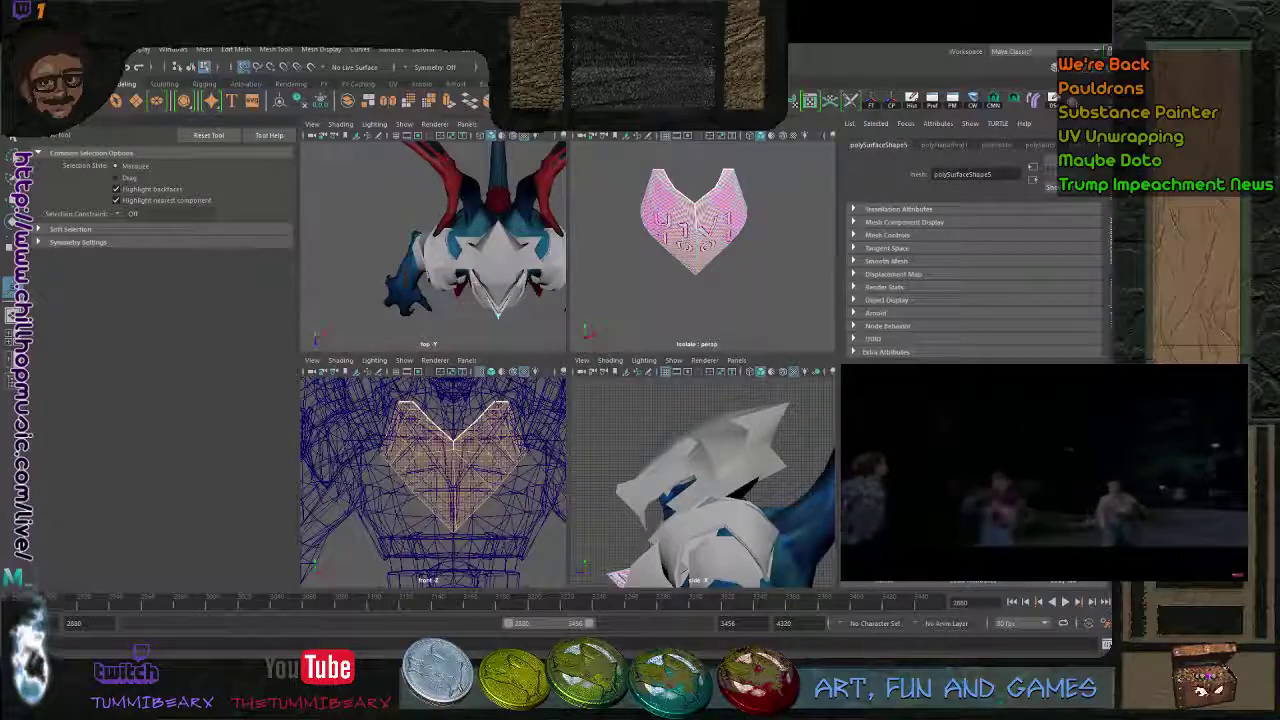
- Try the 3D Cut and Sew UV tool on the chest plate and return to object selection
{"action": "key", "text": "ctrl+u"}
{"action": "key", "text": "q"}
{"action": "scroll", "coordinate": [686, 249], "scroll_direction": "up", "scroll_amount": 4}
{"action": "key", "text": "t"}
{"action": "mouse_move", "coordinate": [686, 249]}
{"action": "left_mouse_down", "text": "alt"}
{"action": "mouse_move", "coordinate": [700, 250]}
{"action": "mouse_move", "coordinate": [686, 254]}
{"action": "left_mouse_up", "text": "alt"}
{"action": "key", "text": "ctrl+z"}
{"action": "key", "text": "ctrl+z"}
{"action": "key", "text": "ctrl+z"}
{"action": "key", "text": "ctrl+z"}
{"action": "key", "text": "ctrl+z"}
{"action": "key", "text": "ctrl+z"}
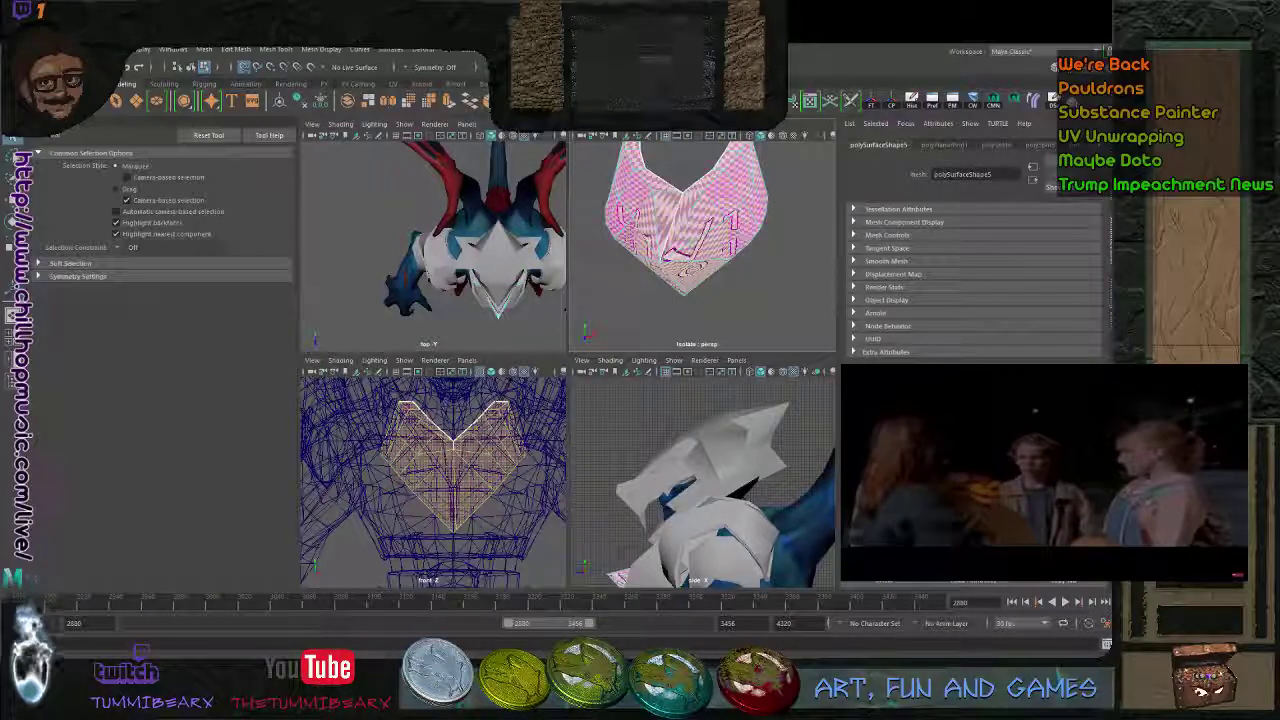
{"action": "key", "text": "ctrl+z"}
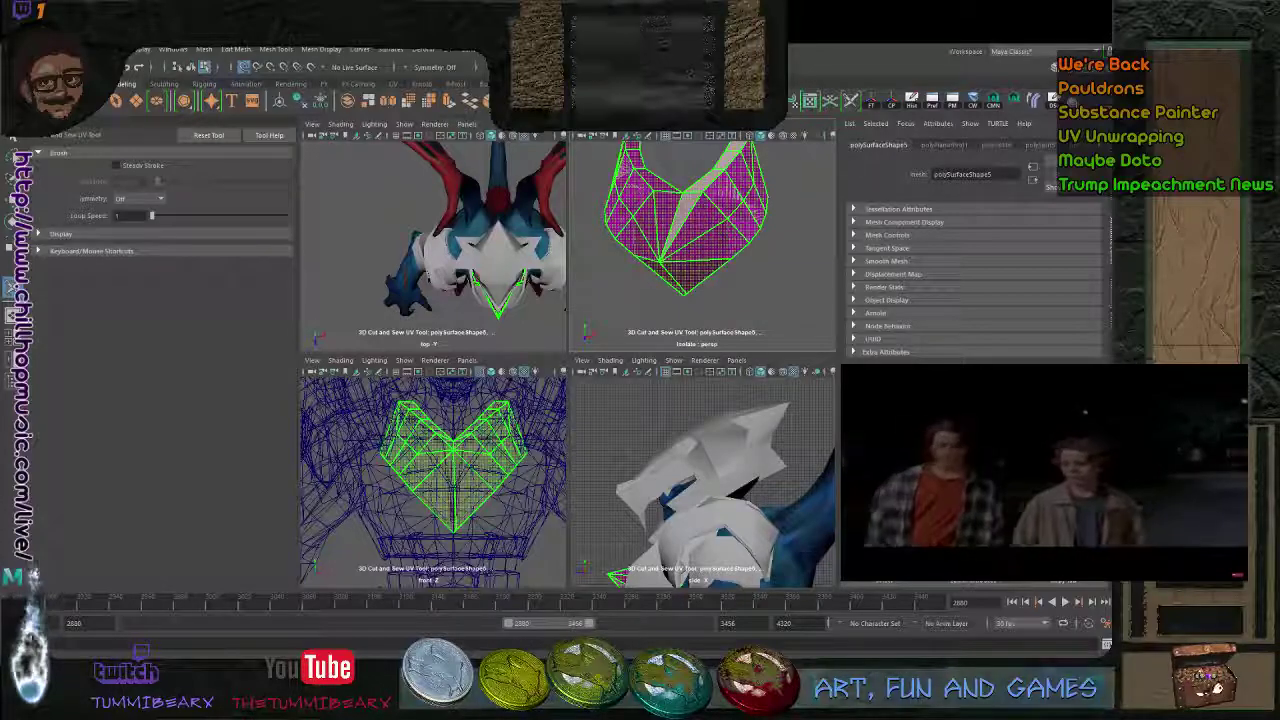
{"action": "scroll", "coordinate": [702, 245], "scroll_direction": "up", "scroll_amount": 3}
{"action": "mouse_move", "coordinate": [702, 245]}
{"action": "left_mouse_down", "text": "alt"}
{"action": "mouse_move", "coordinate": [650, 235]}
{"action": "mouse_move", "coordinate": [725, 248]}
{"action": "left_mouse_up", "text": "alt"}
{"action": "scroll", "coordinate": [702, 245], "scroll_direction": "up", "scroll_amount": 2}
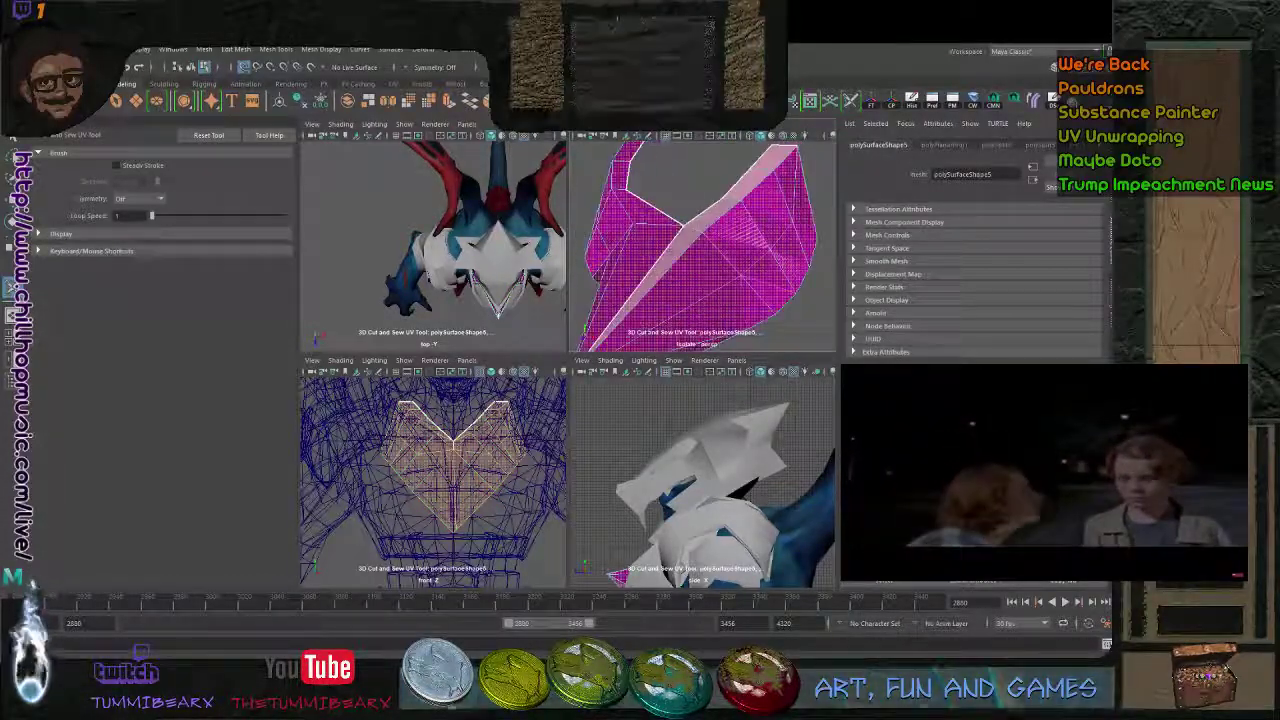
{"action": "scroll", "coordinate": [702, 245], "scroll_direction": "down", "scroll_amount": 5}
{"action": "key", "text": "q"}
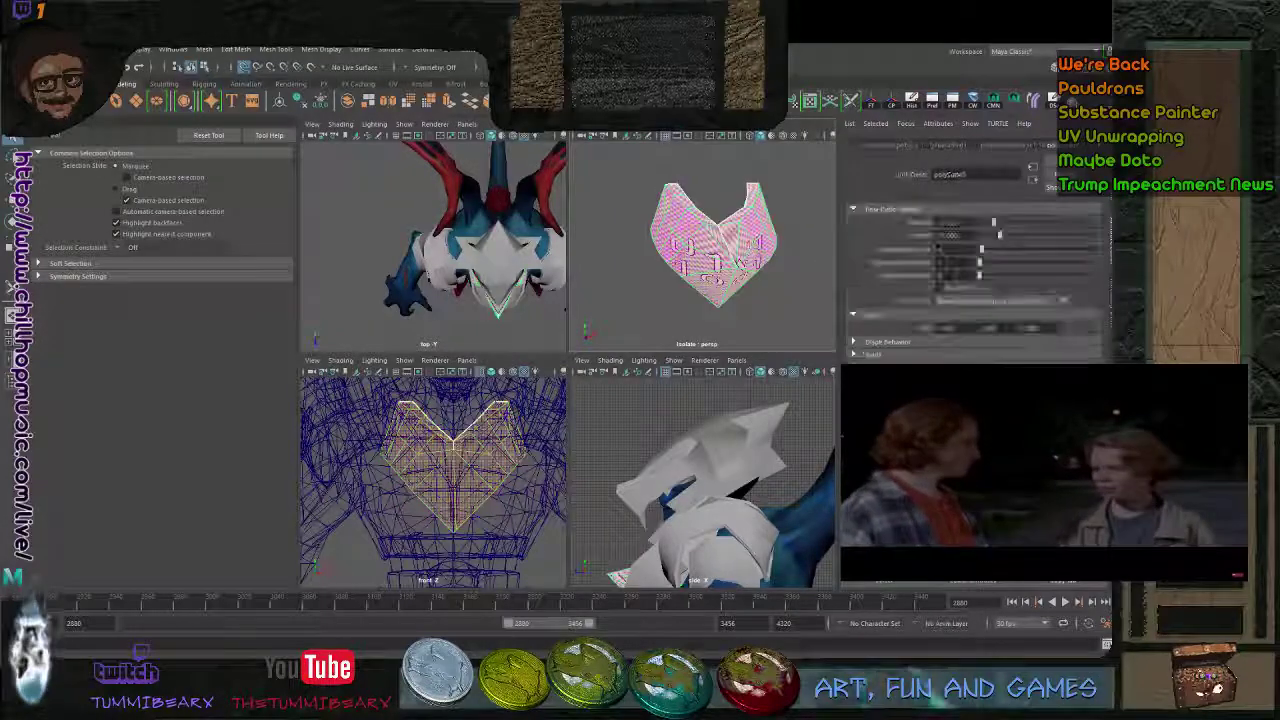
- Try deleting the front faces of the chest plate and undo the deletion
{"action": "left_click", "coordinate": [702, 245]}
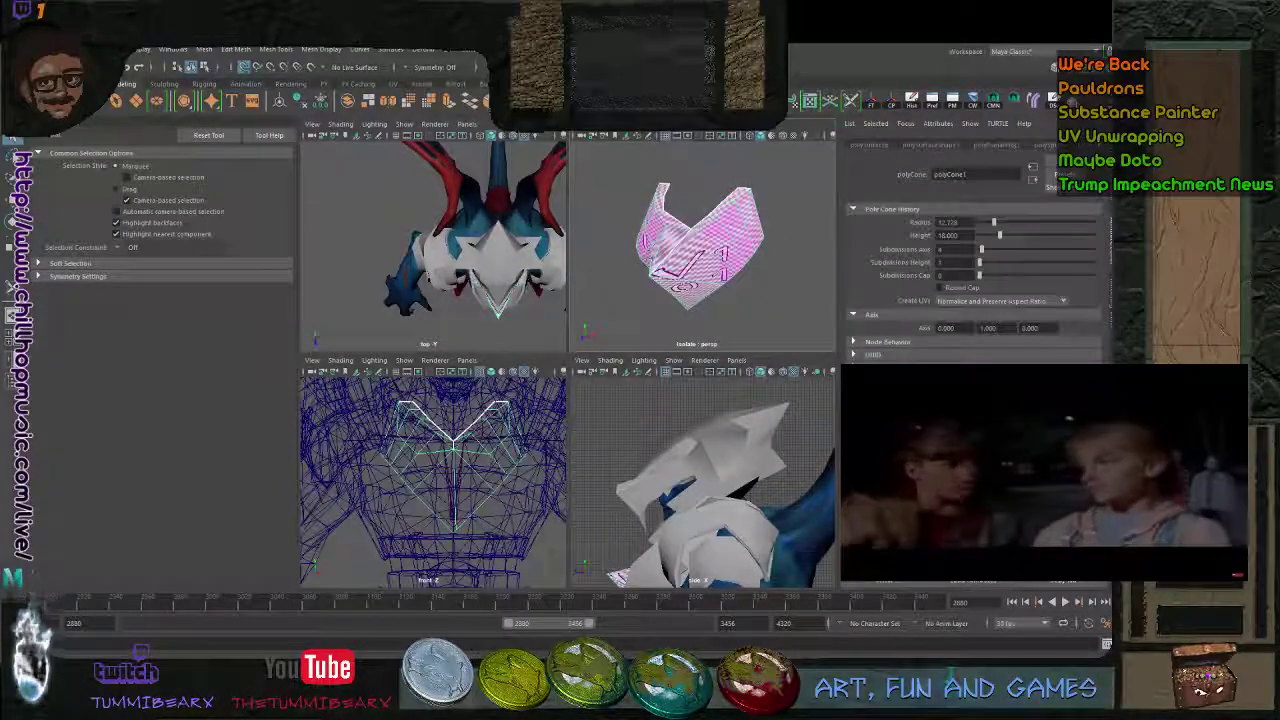
{"action": "key", "text": "g"}
{"action": "left_click_drag", "start_coordinate": [723, 230], "coordinate": [769, 295]}
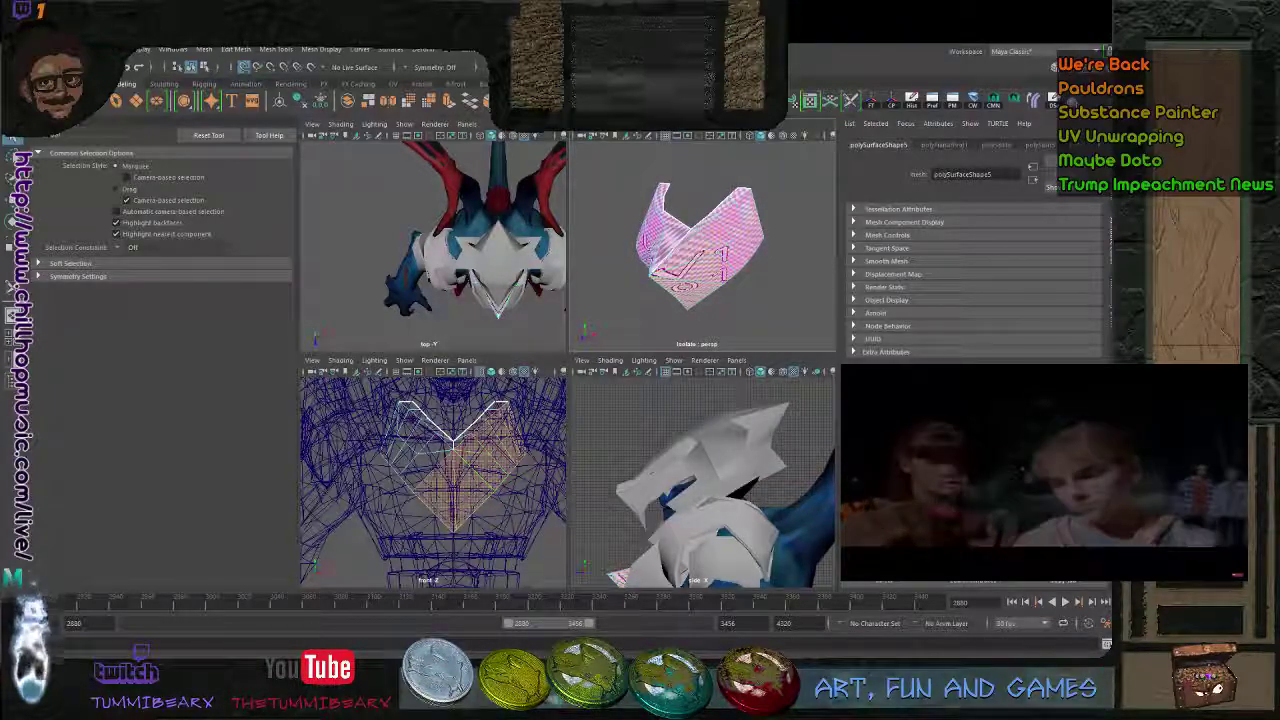
{"action": "left_click_drag", "start_coordinate": [690, 245], "coordinate": [790, 245], "text": "alt"}
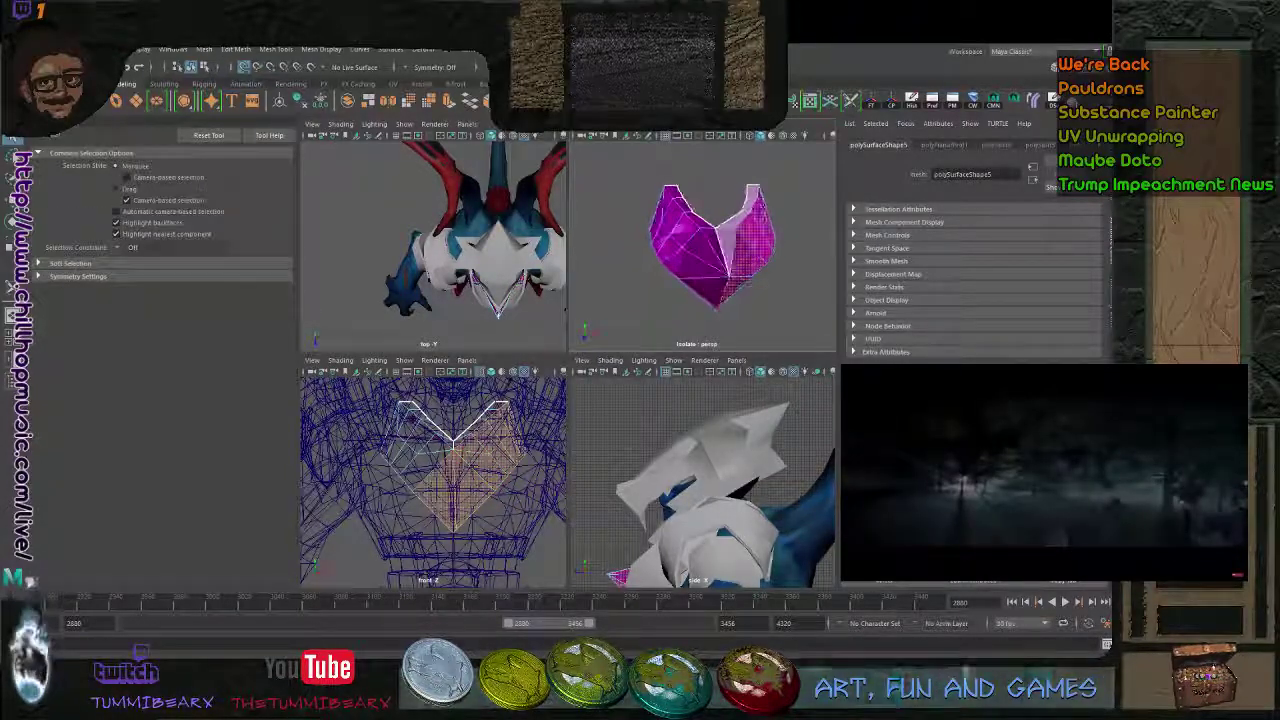
{"action": "left_click", "coordinate": [740, 272], "text": "shift"}
{"action": "left_click", "coordinate": [733, 250], "text": "shift"}
{"action": "left_click", "coordinate": [741, 231], "text": "shift"}
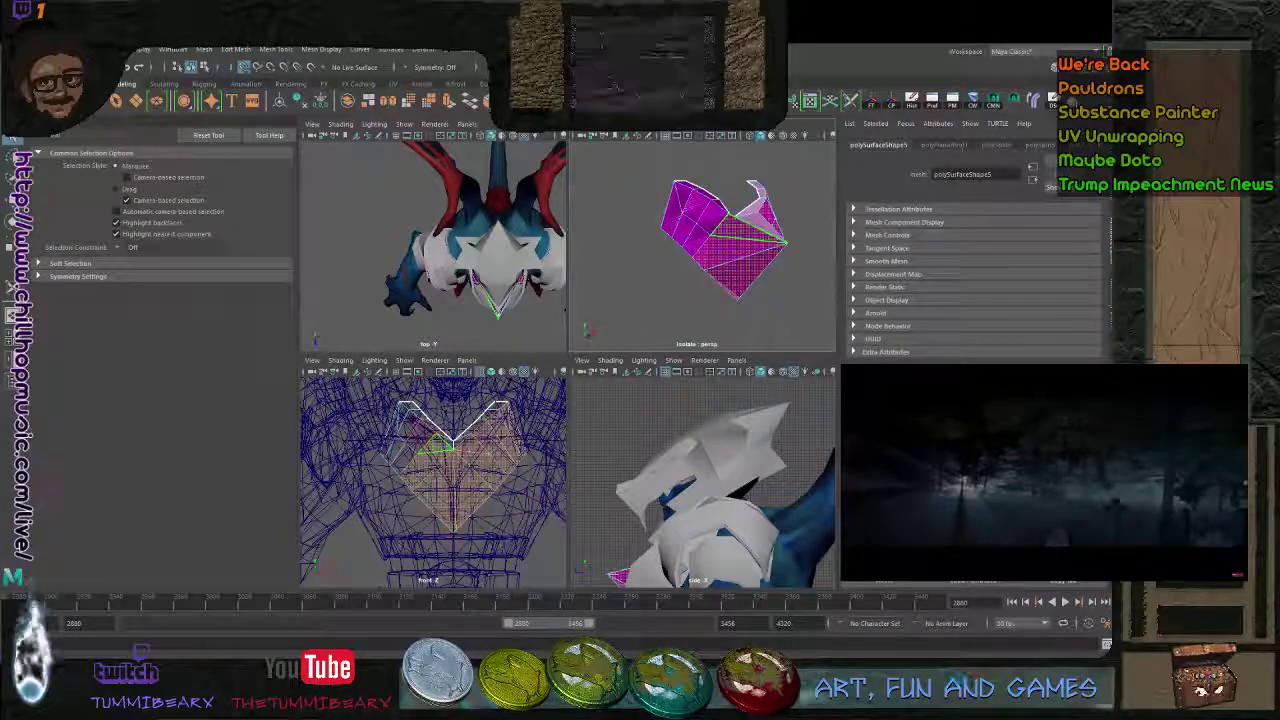
{"action": "left_click", "coordinate": [697, 238], "text": "shift"}
{"action": "left_click", "coordinate": [691, 213], "text": "shift"}
{"action": "left_click", "coordinate": [673, 215], "text": "shift"}
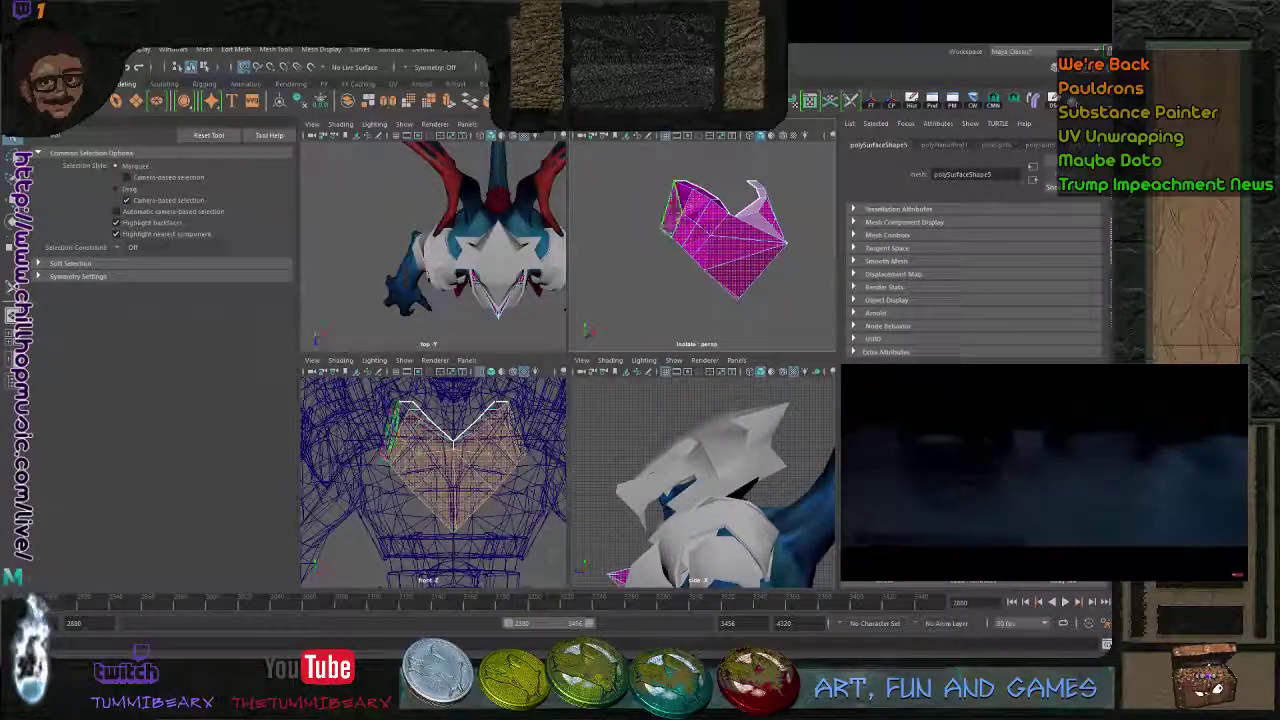
{"action": "left_click_drag", "start_coordinate": [750, 238], "coordinate": [715, 238], "text": "alt"}
{"action": "scroll", "coordinate": [702, 240], "scroll_direction": "up", "scroll_amount": 4}
{"action": "middle_click_drag", "start_coordinate": [610, 235], "coordinate": [660, 250], "text": "alt"}
{"action": "left_click_drag", "start_coordinate": [650, 255], "coordinate": [685, 255], "text": "alt"}
{"action": "key", "text": "Delete"}
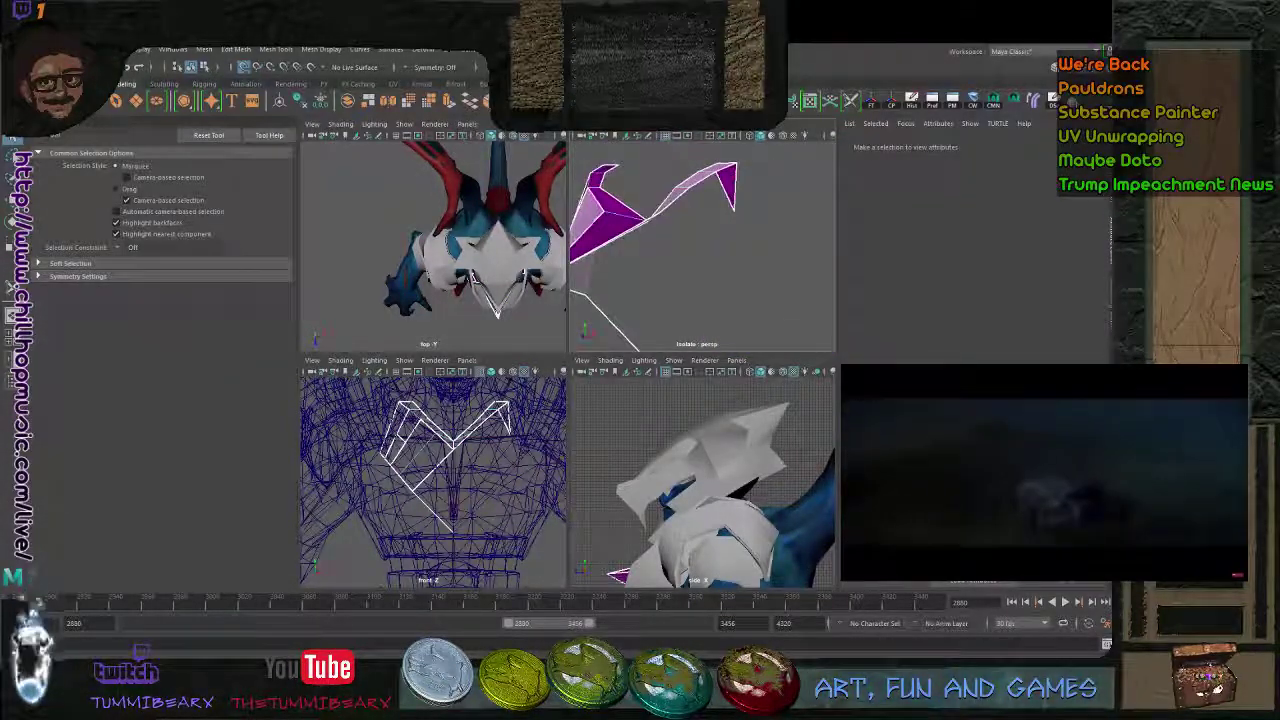
{"action": "key", "text": "ctrl+z"}
- Examine the chest plate's faces and shading from several angles in both component and object selection modes
{"action": "left_click_drag", "start_coordinate": [742, 212], "coordinate": [660, 245], "text": "alt"}
{"action": "scroll", "coordinate": [672, 235], "scroll_direction": "down", "scroll_amount": 5}
{"action": "key", "text": "F8"}
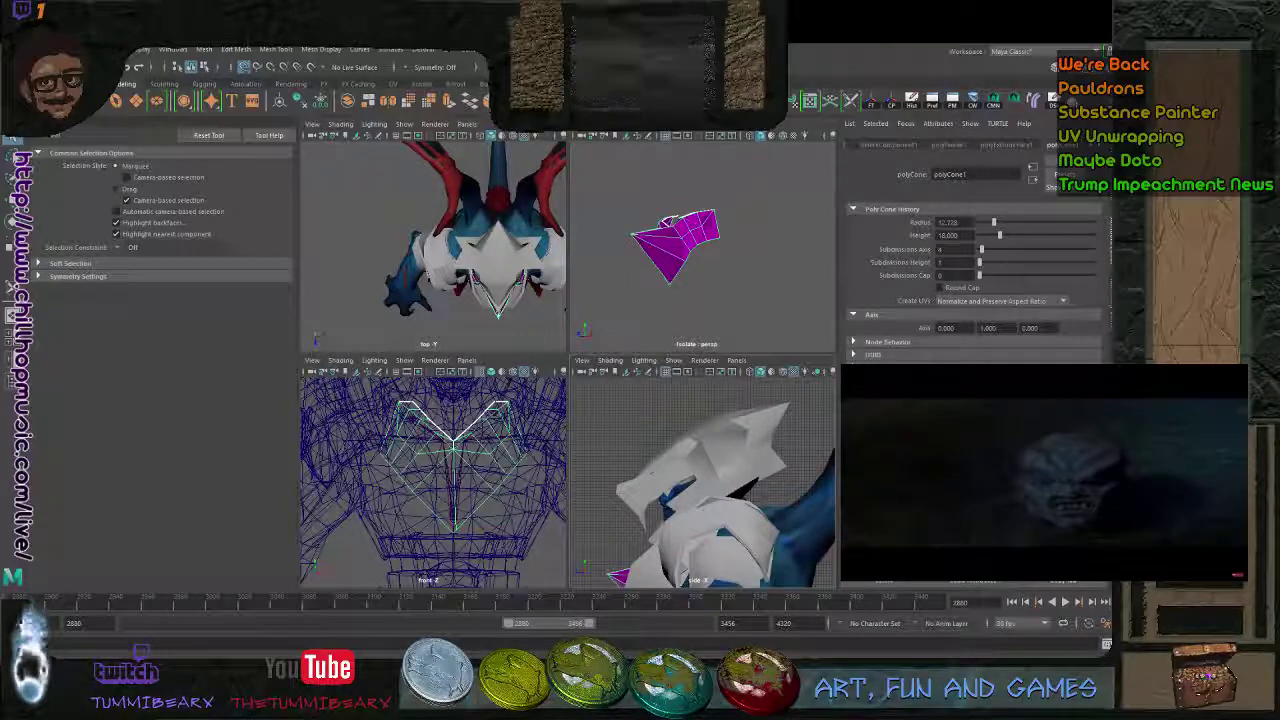
{"action": "key", "text": "F8"}
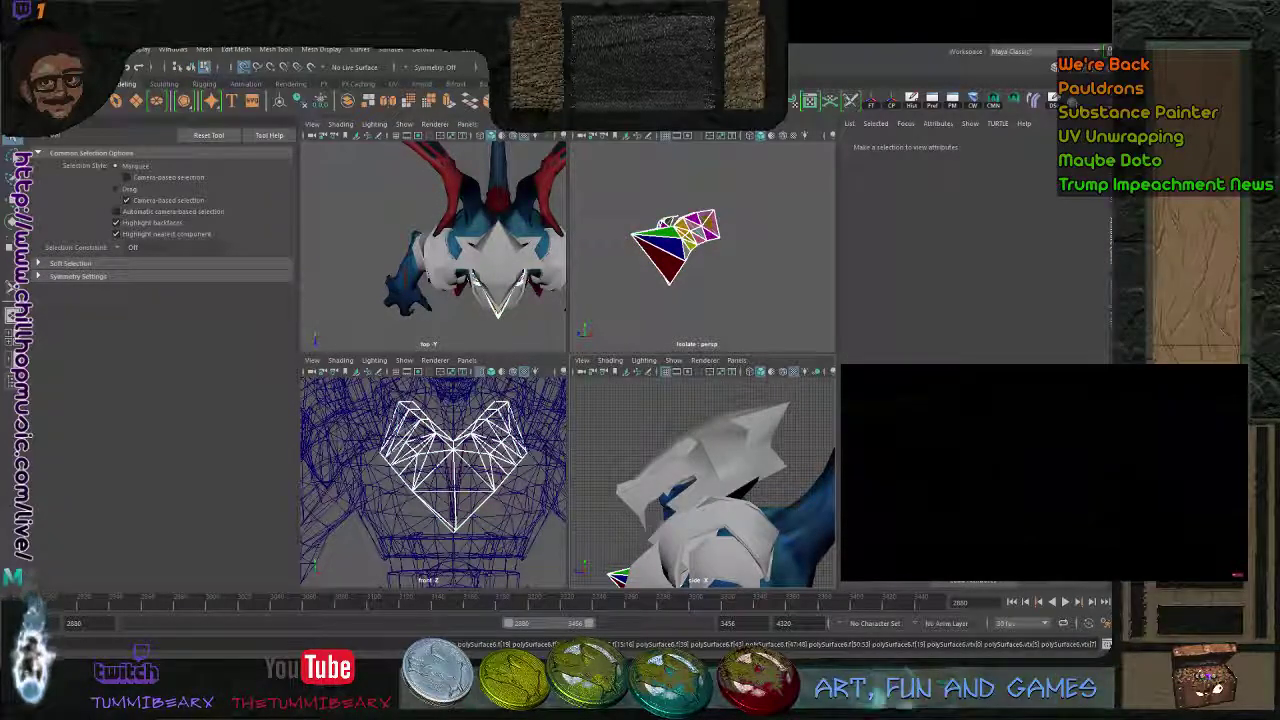
{"action": "left_click_drag", "start_coordinate": [660, 245], "coordinate": [750, 248], "text": "alt"}
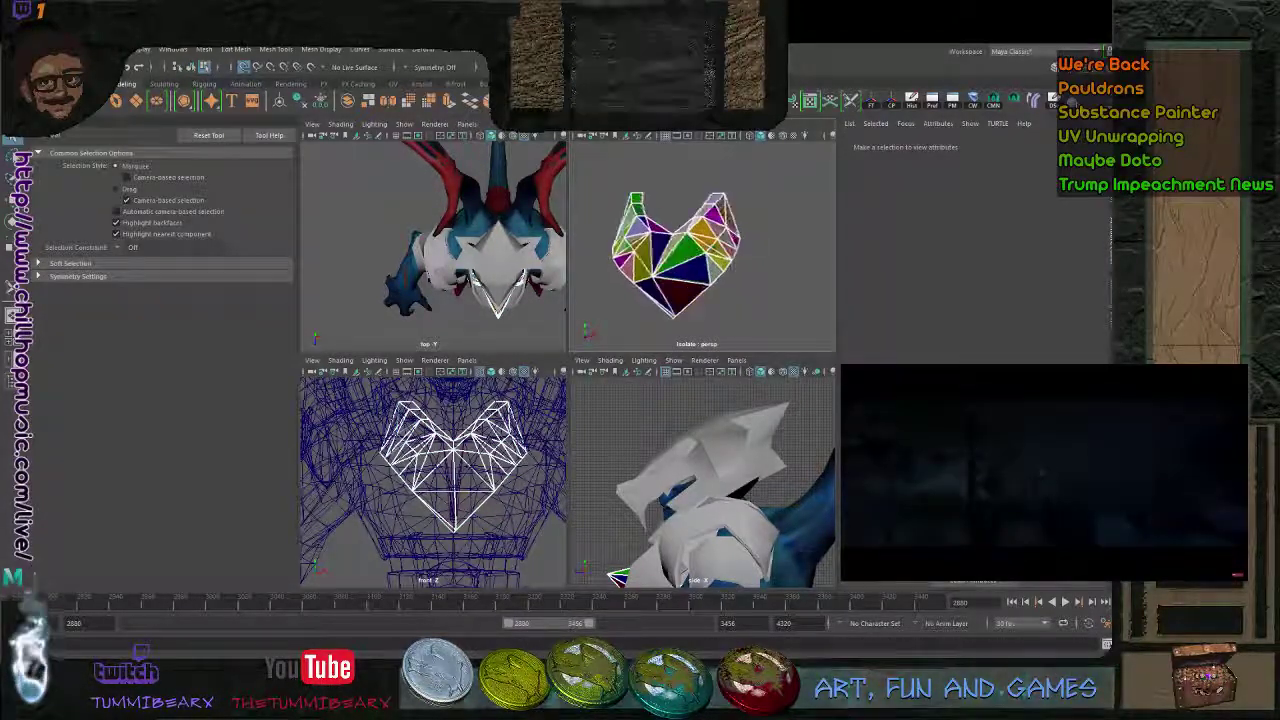
{"action": "left_click_drag", "start_coordinate": [700, 285], "coordinate": [642, 294], "text": "alt"}
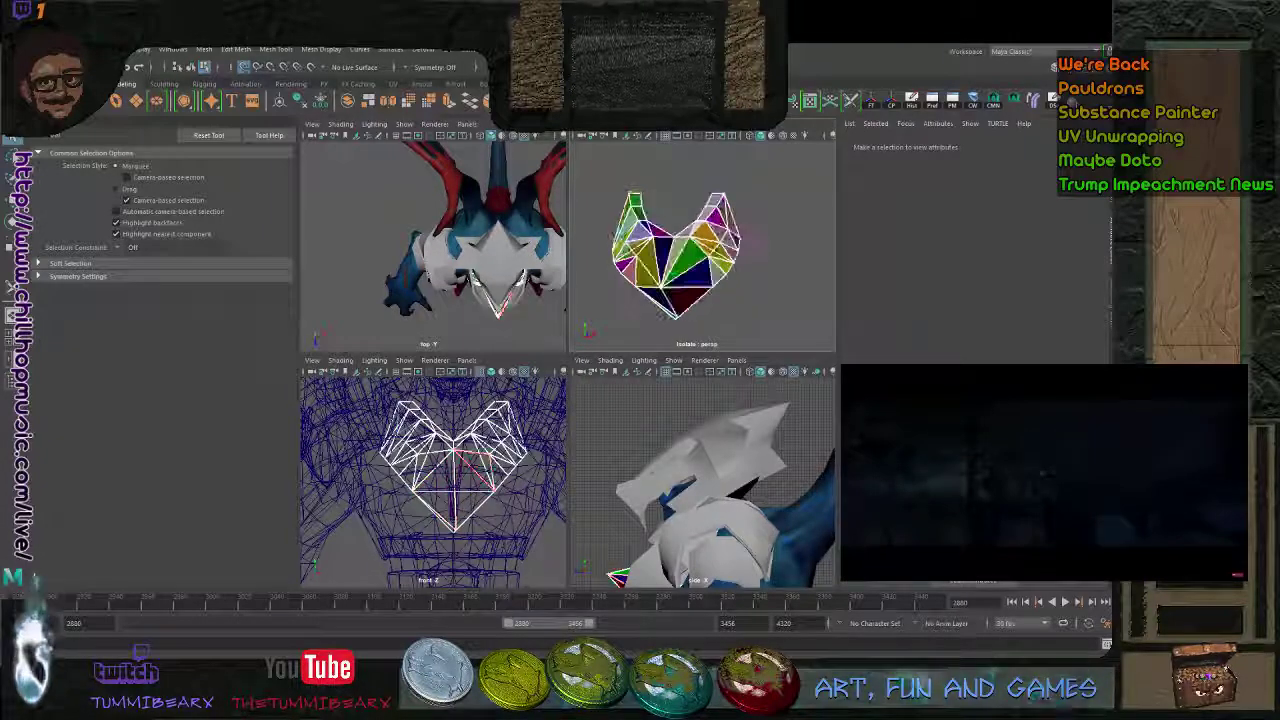
{"action": "key", "text": "F8"}
{"action": "left_click", "coordinate": [718, 302]}
{"action": "left_click_drag", "start_coordinate": [718, 302], "coordinate": [716, 268], "text": "alt"}
{"action": "left_click", "coordinate": [662, 265]}
{"action": "left_click", "coordinate": [772, 290]}
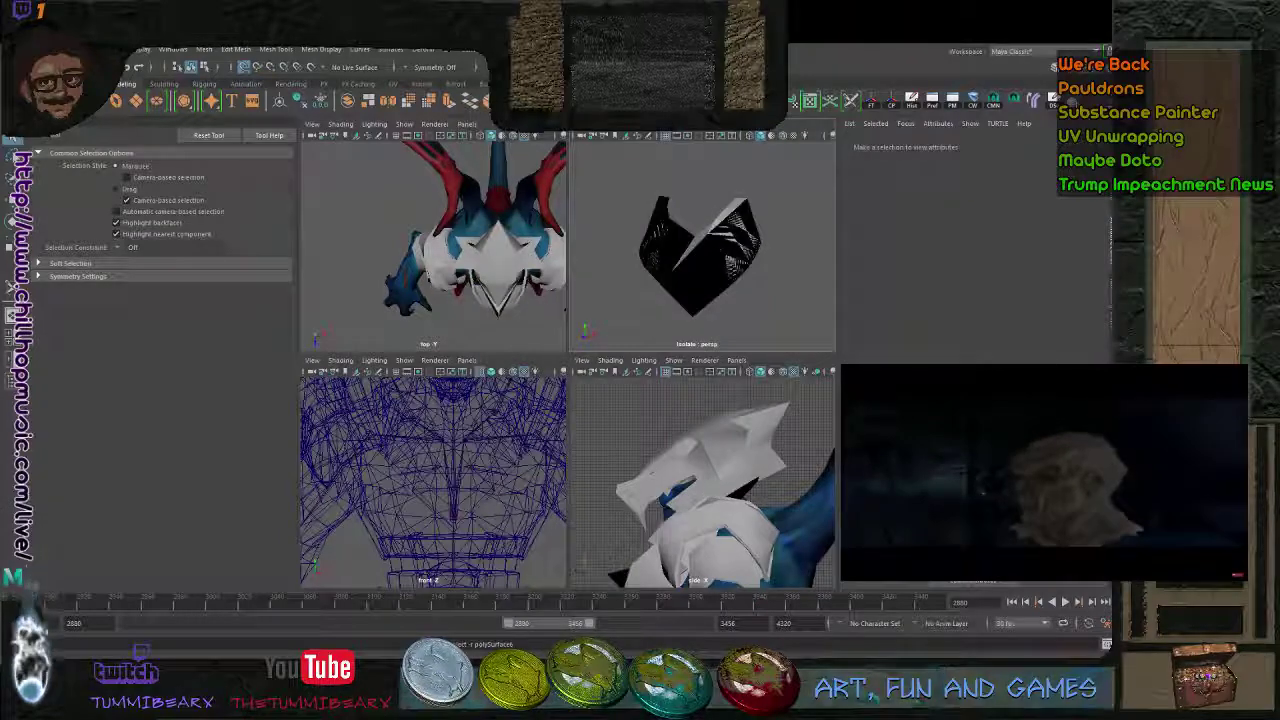
{"action": "left_click", "coordinate": [712, 268]}
{"action": "key", "text": "F8"}
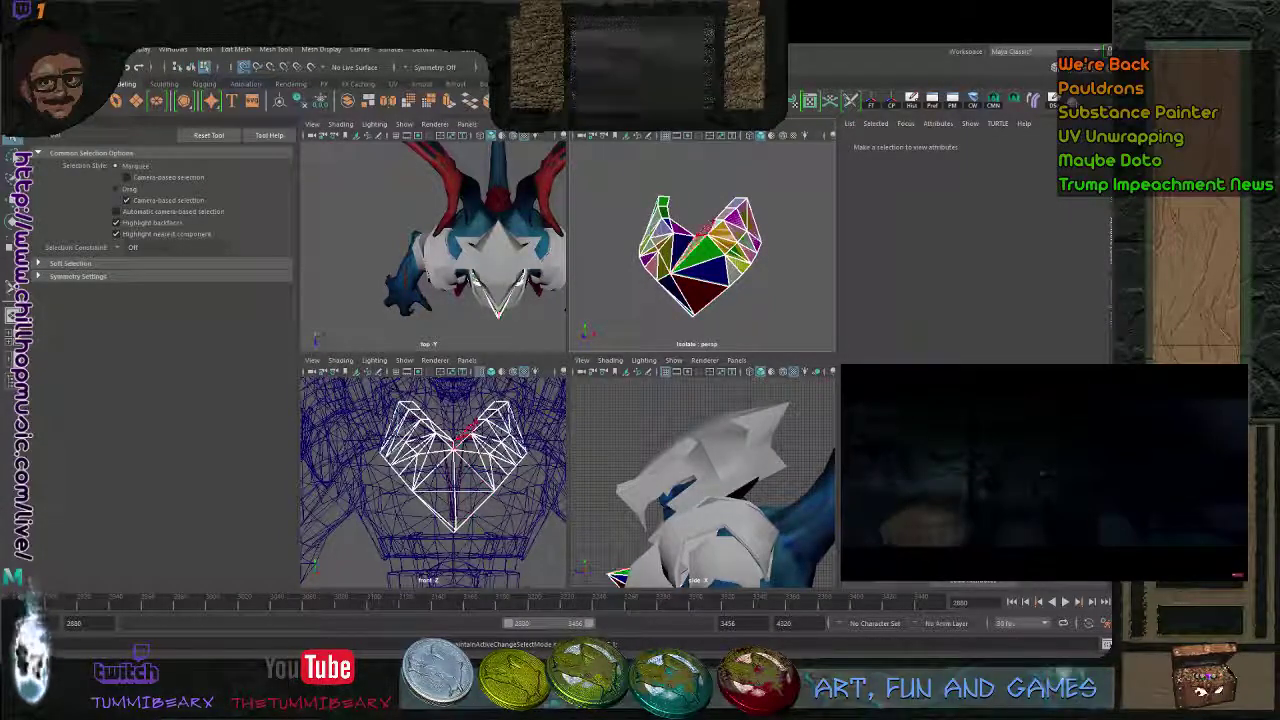
{"action": "key", "text": "F8"}
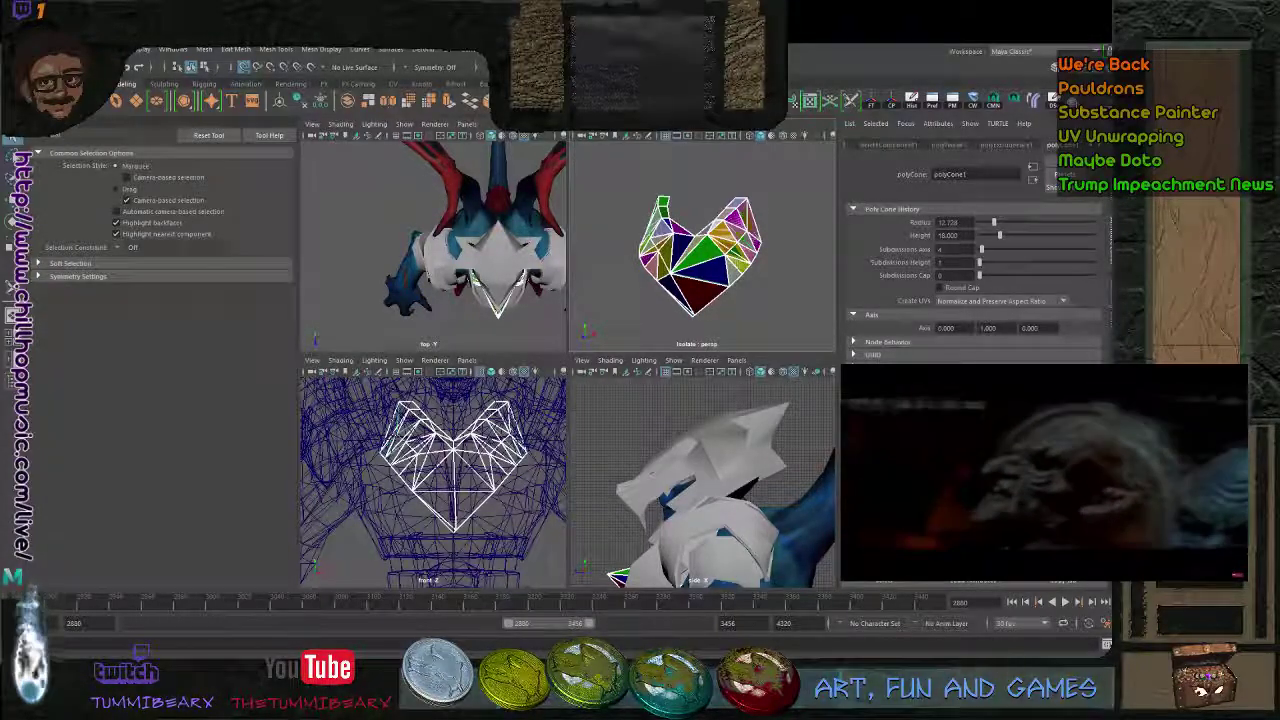
- Reverse the normals of the chest plate and check its shading with the plate deselected and reselected
{"action": "scroll", "coordinate": [702, 245], "scroll_direction": "up", "scroll_amount": 2}
{"action": "left_click_drag", "start_coordinate": [690, 250], "coordinate": [750, 252], "text": "alt"}
{"action": "left_click", "coordinate": [785, 205]}
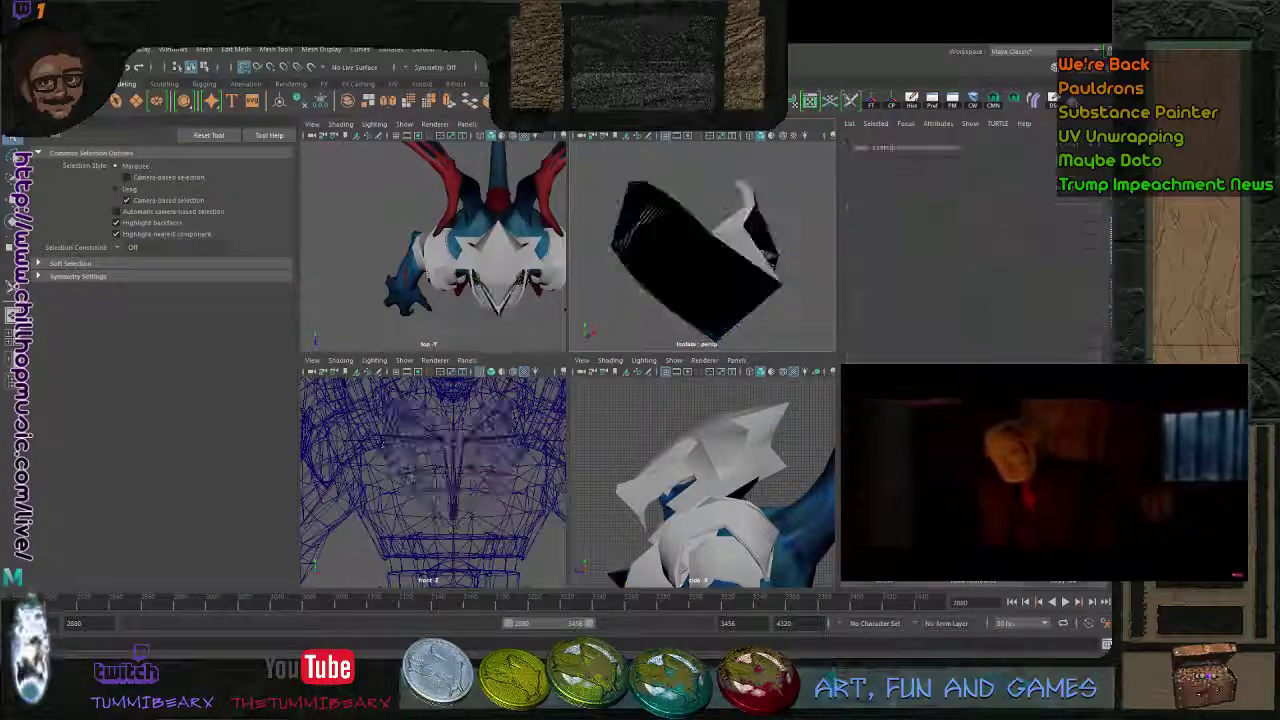
{"action": "scroll", "coordinate": [702, 245], "scroll_direction": "down", "scroll_amount": 2}
{"action": "left_click", "coordinate": [705, 262]}
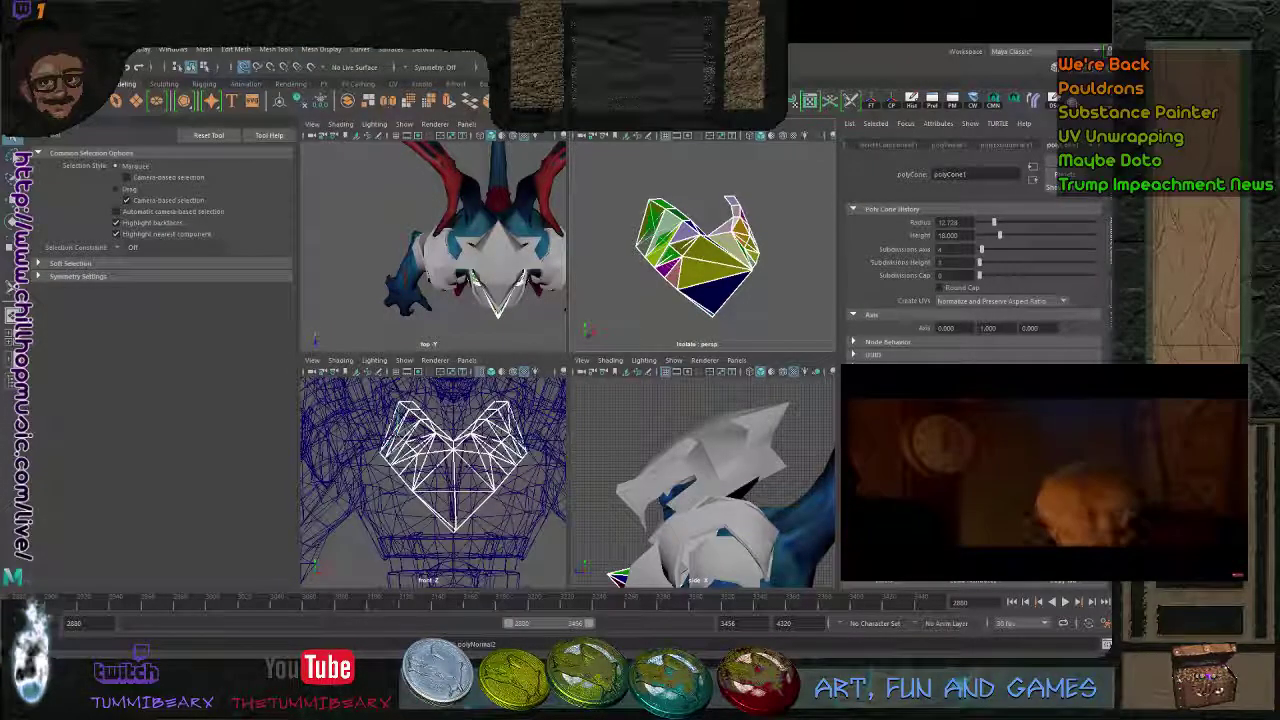
{"action": "left_click", "coordinate": [785, 205]}
{"action": "left_click", "coordinate": [705, 262]}
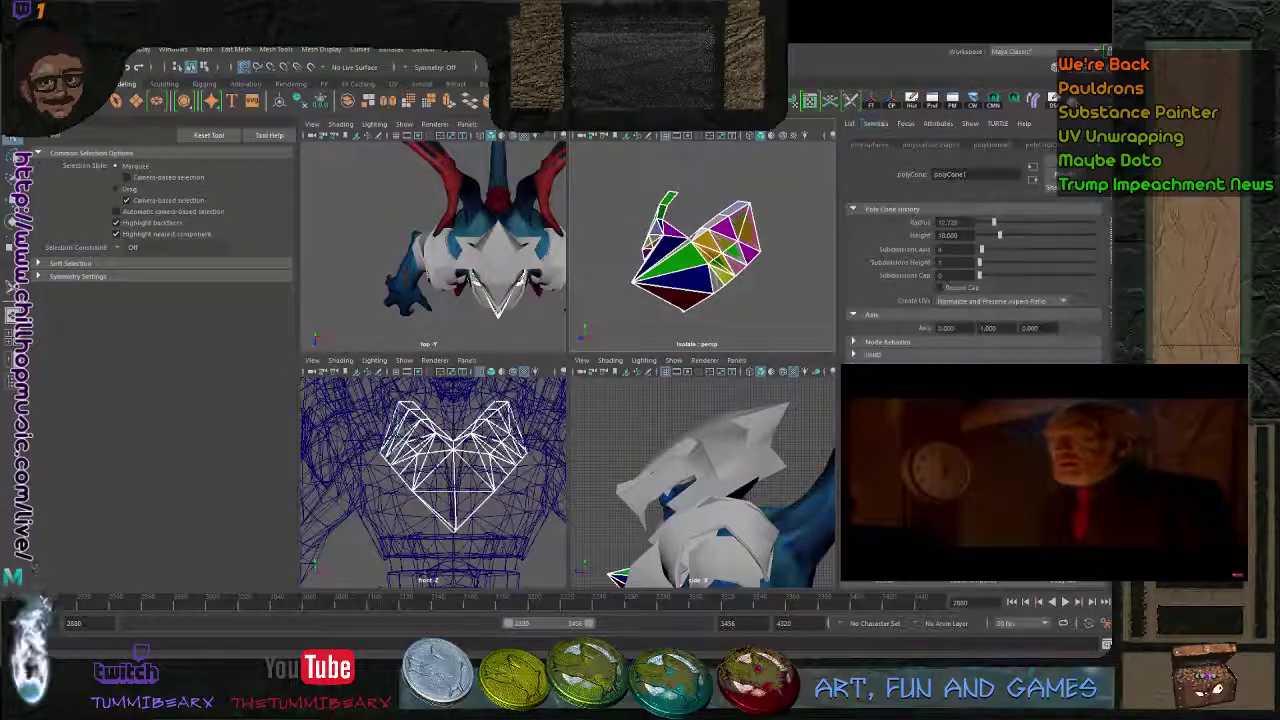
- Delete the chest plate's construction history and check the plate from another angle
{"action": "left_click", "coordinate": [911, 101]}
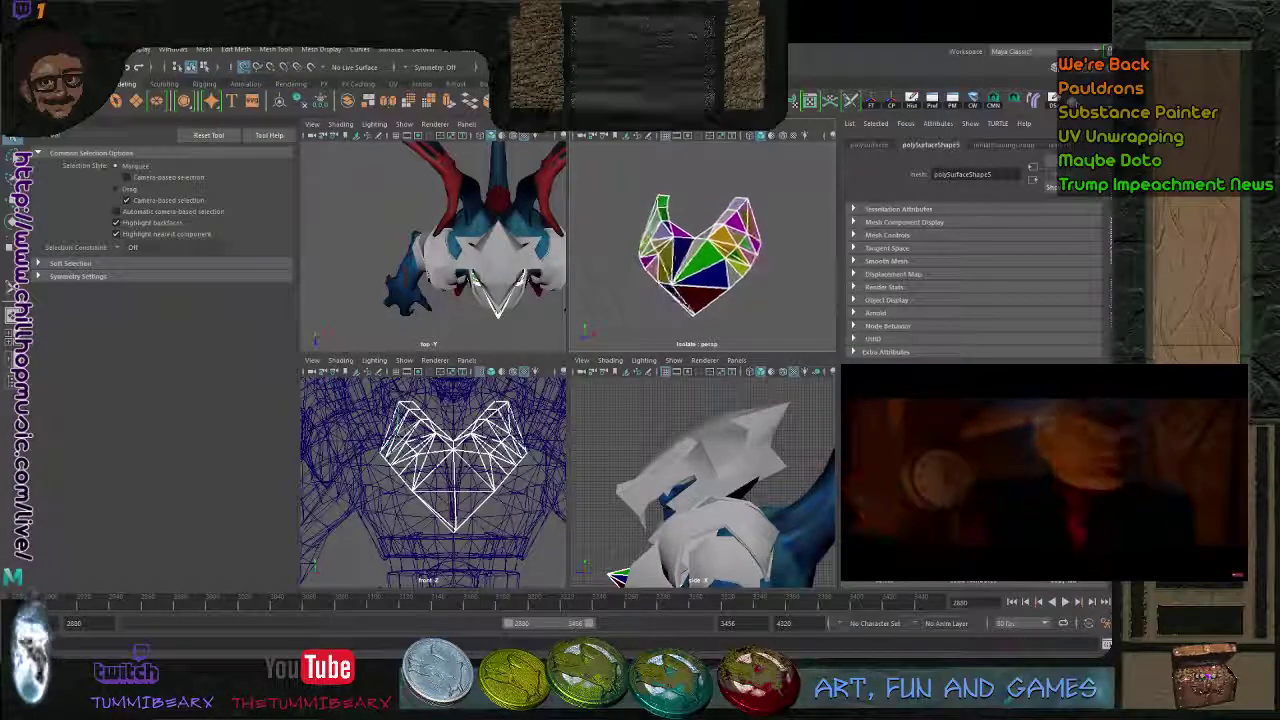
{"action": "left_click", "coordinate": [785, 205]}
{"action": "left_click_drag", "start_coordinate": [700, 250], "coordinate": [746, 264], "text": "alt"}
{"action": "left_click", "coordinate": [722, 254]}
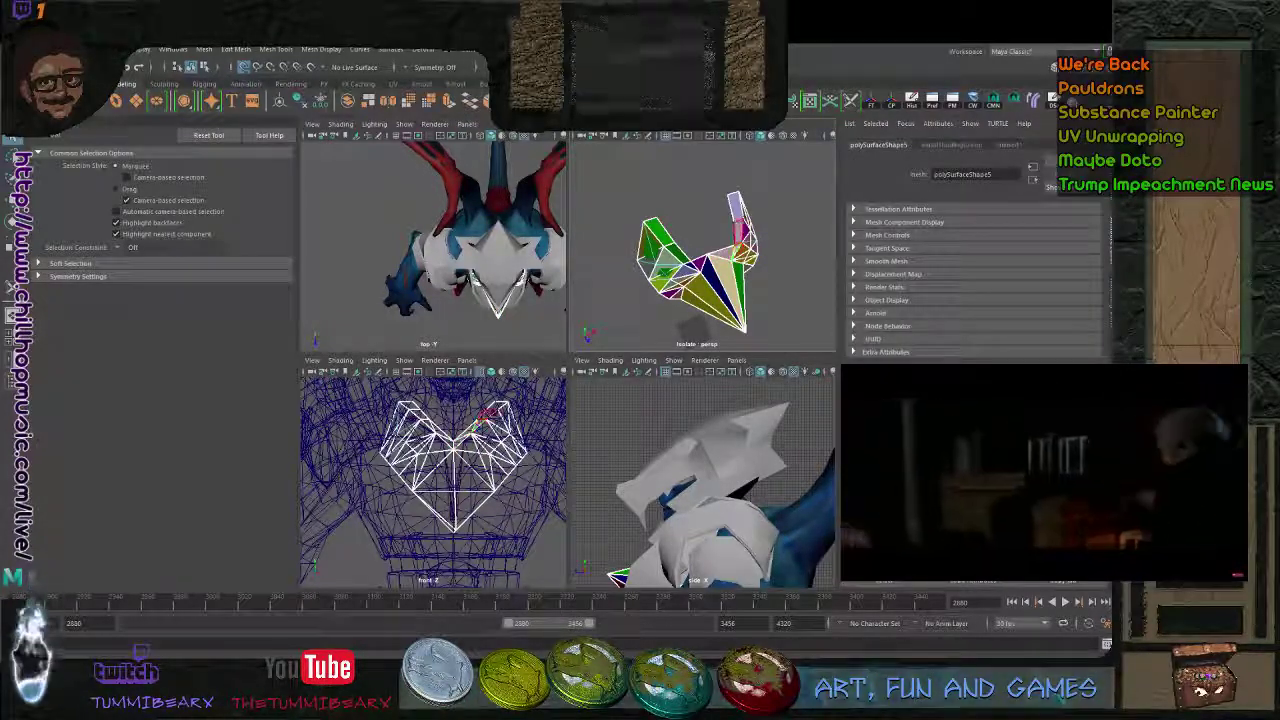
- Select all faces of the chest plate, reverse their normals and inspect the shading
{"action": "left_click", "coordinate": [737, 207]}
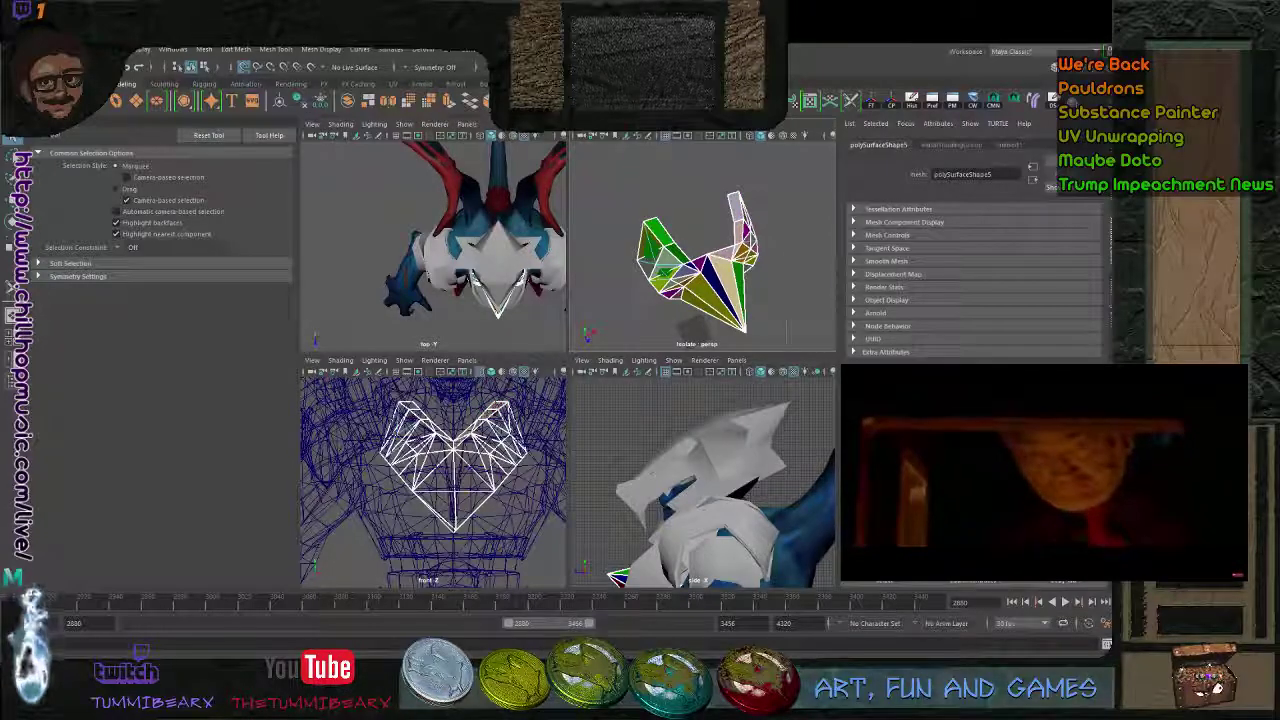
{"action": "left_click_drag", "start_coordinate": [786, 188], "coordinate": [623, 346]}
{"action": "left_click_drag", "start_coordinate": [725, 275], "coordinate": [575, 256], "text": "alt"}
{"action": "scroll", "coordinate": [698, 258], "scroll_direction": "up", "scroll_amount": 4}
{"action": "left_click_drag", "start_coordinate": [680, 260], "coordinate": [712, 262], "text": "alt"}
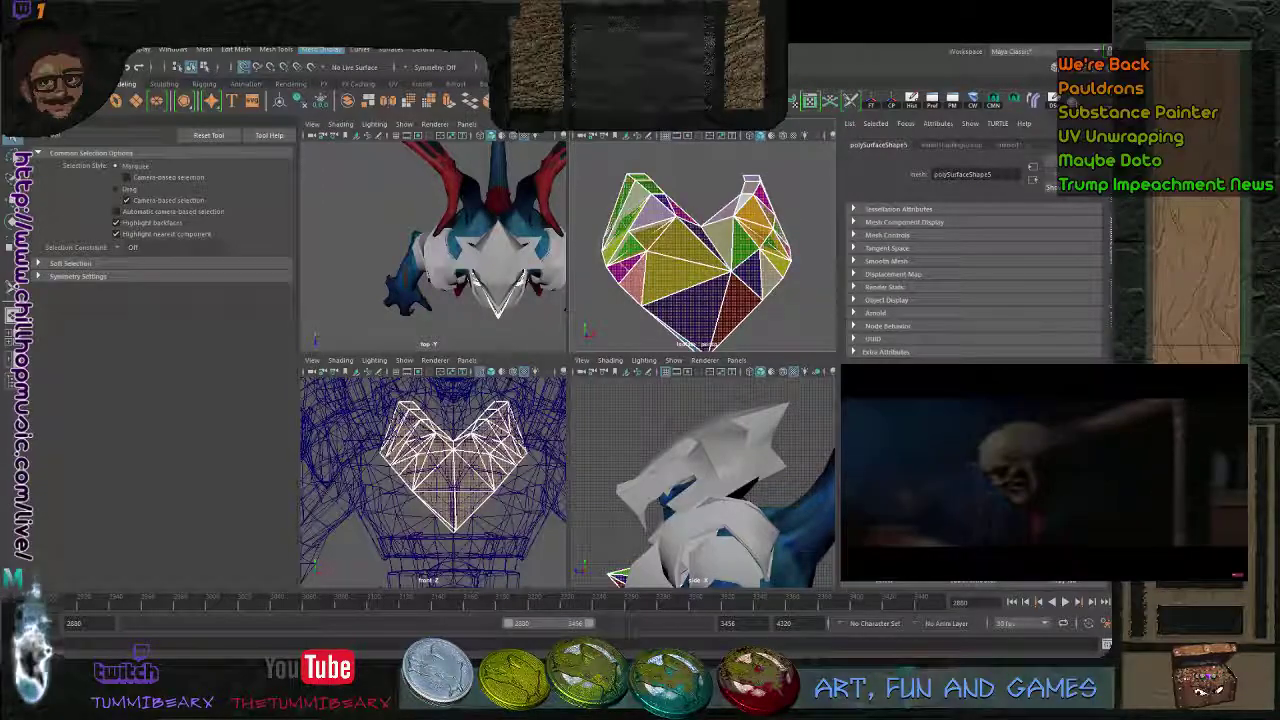
{"action": "left_click", "coordinate": [328, 101]}
{"action": "left_click", "coordinate": [604, 292]}
{"action": "left_click_drag", "start_coordinate": [604, 292], "coordinate": [825, 230], "text": "alt"}
{"action": "scroll", "coordinate": [703, 250], "scroll_direction": "down", "scroll_amount": 6}
{"action": "scroll", "coordinate": [740, 240], "scroll_direction": "up", "scroll_amount": 6}
- Delete the central triangle, its neighbouring face and the bottom tip face on the back of the chest plate
{"action": "left_click", "coordinate": [705, 240]}
{"action": "left_click_drag", "start_coordinate": [700, 240], "coordinate": [760, 225], "text": "alt"}
{"action": "scroll", "coordinate": [740, 230], "scroll_direction": "up", "scroll_amount": 4}
{"action": "middle_click_drag", "start_coordinate": [760, 215], "coordinate": [826, 148], "text": "alt"}
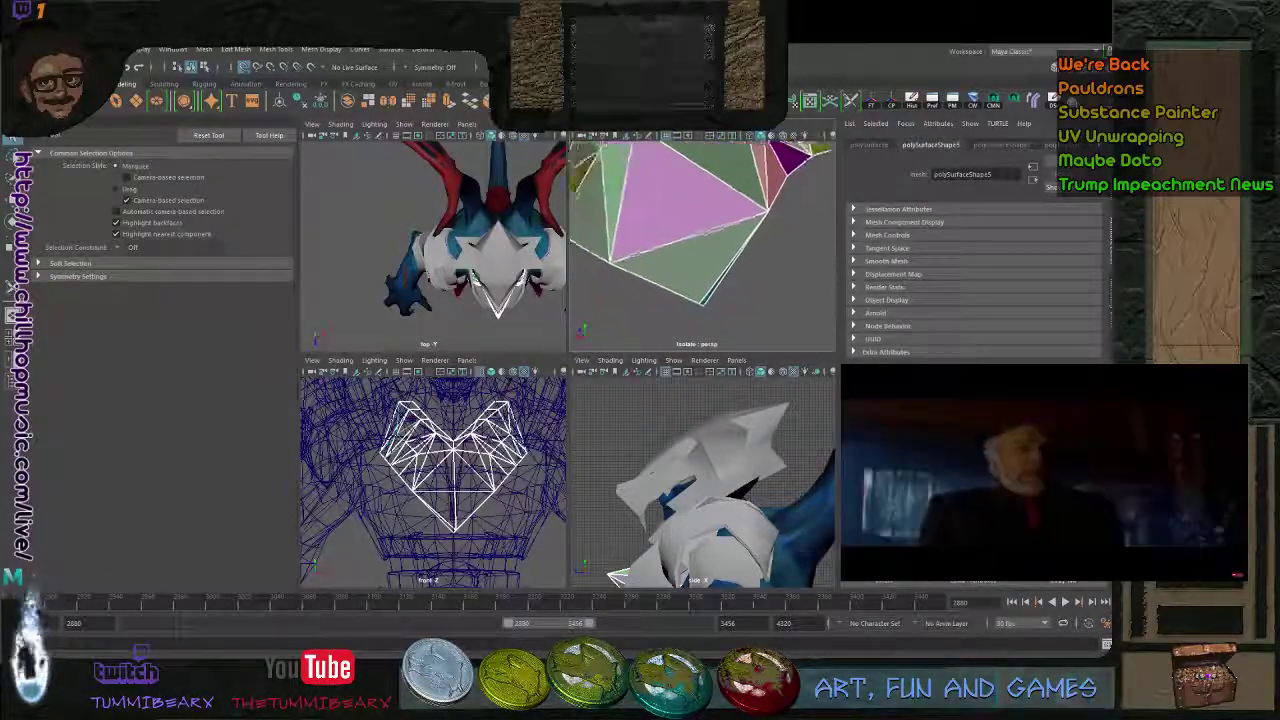
{"action": "scroll", "coordinate": [700, 215], "scroll_direction": "up", "scroll_amount": 5}
{"action": "mouse_move", "coordinate": [740, 220]}
{"action": "left_mouse_down", "text": "alt"}
{"action": "mouse_move", "coordinate": [700, 215]}
{"action": "mouse_move", "coordinate": [715, 220]}
{"action": "left_mouse_up", "text": "alt"}
{"action": "key", "text": "F11"}
{"action": "left_click", "coordinate": [693, 196]}
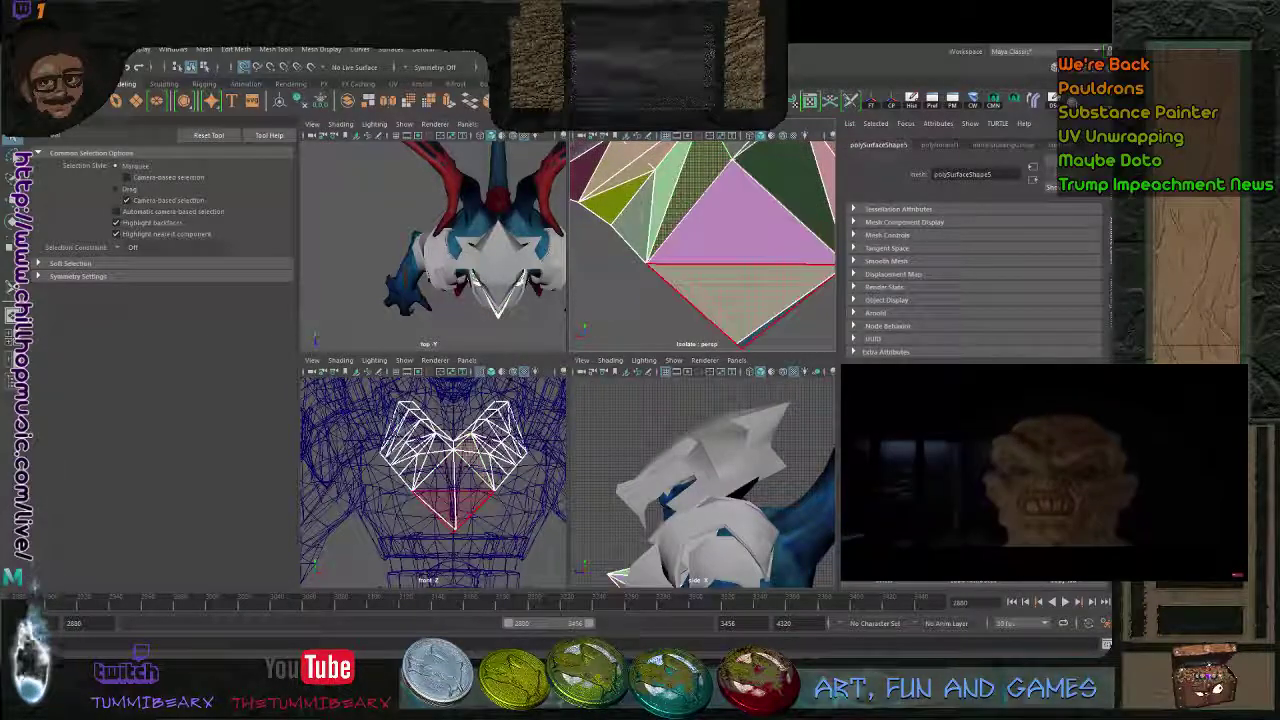
{"action": "scroll", "coordinate": [735, 285], "scroll_direction": "down", "scroll_amount": 2}
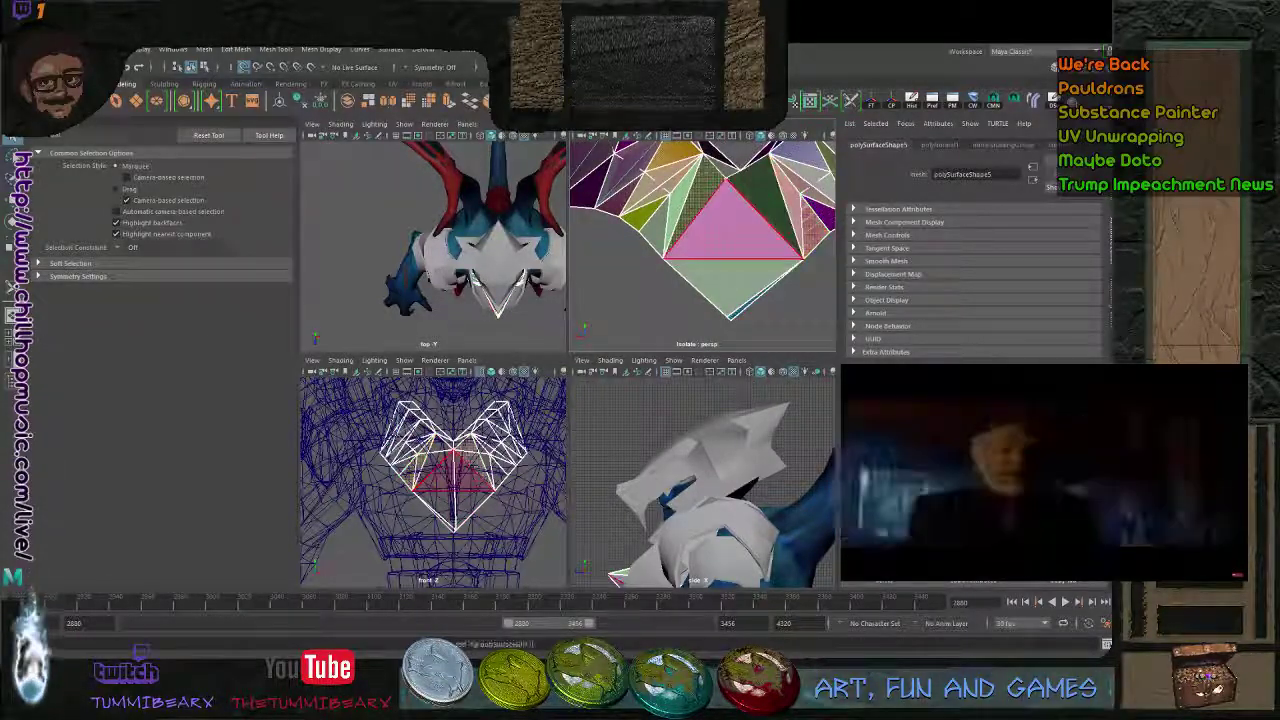
{"action": "left_click", "coordinate": [771, 196], "text": "shift"}
{"action": "left_click", "coordinate": [734, 285], "text": "shift"}
{"action": "left_click_drag", "start_coordinate": [734, 285], "coordinate": [825, 305], "text": "alt"}
{"action": "key", "text": "Delete"}
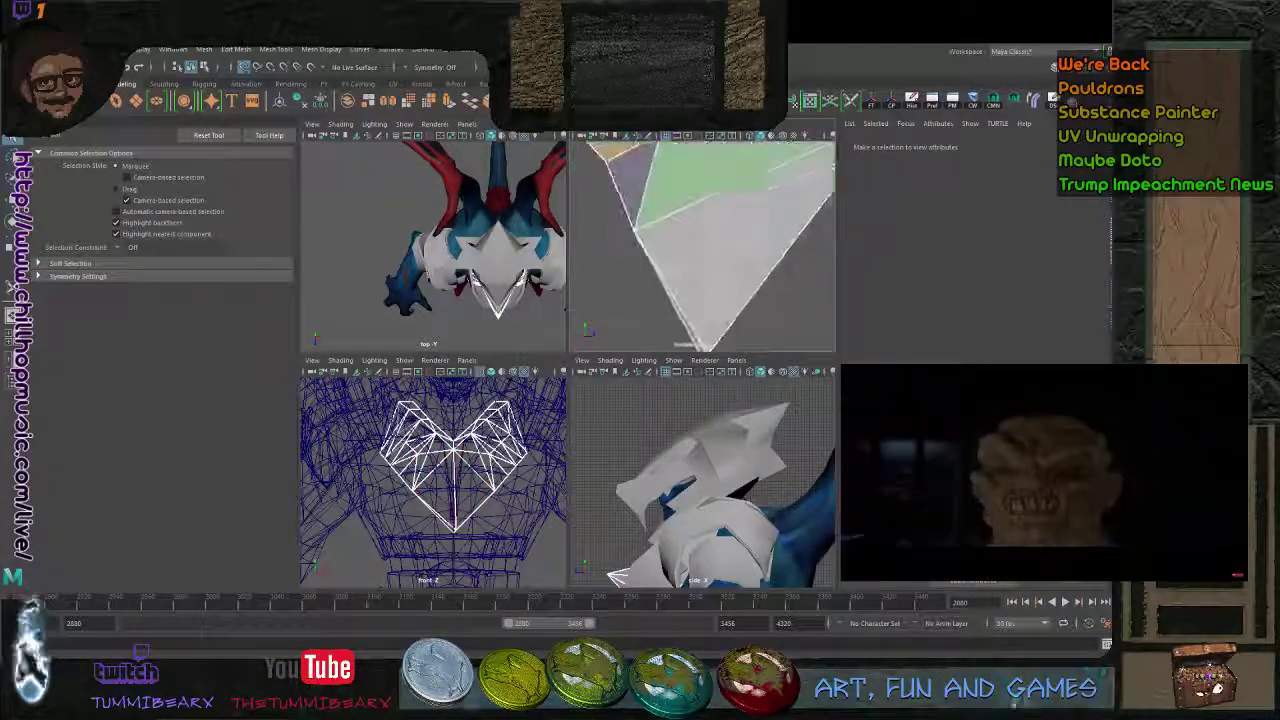
- Delete the surplus geometry on the lower sides of the chest plate
{"action": "left_click_drag", "start_coordinate": [700, 245], "coordinate": [745, 250], "text": "alt"}
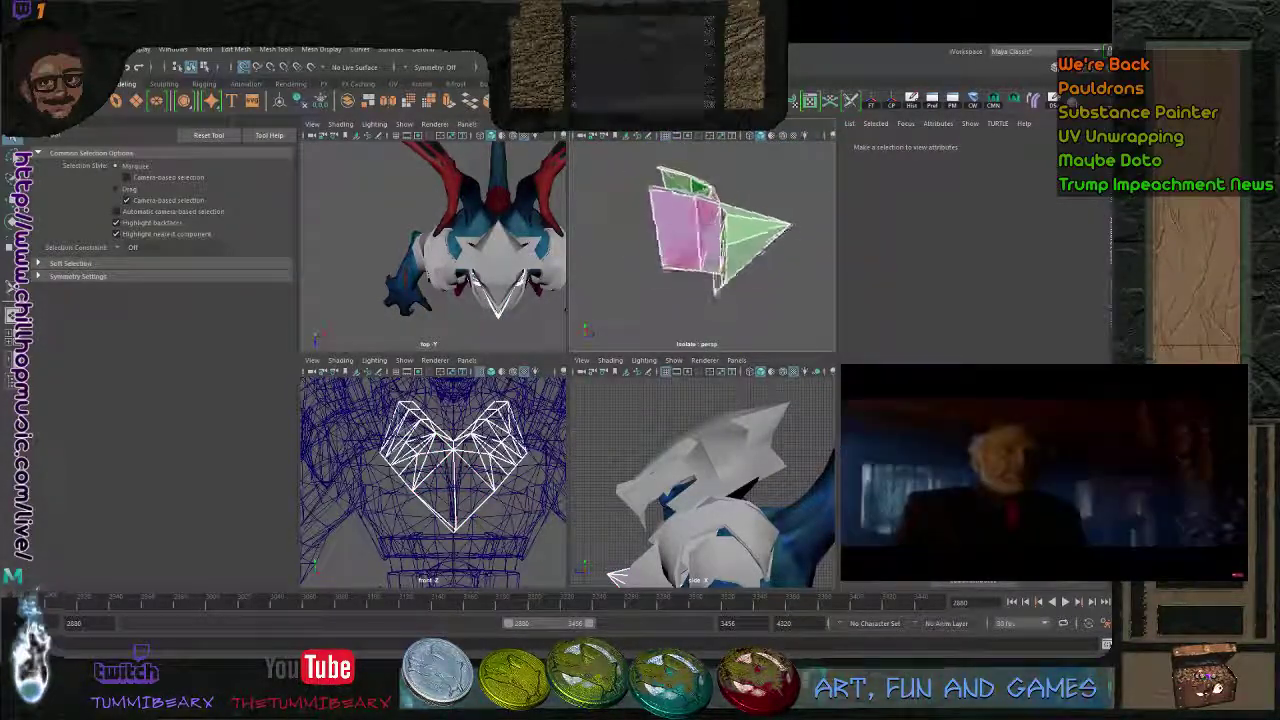
{"action": "scroll", "coordinate": [760, 240], "scroll_direction": "up", "scroll_amount": 4}
{"action": "left_click", "coordinate": [765, 240]}
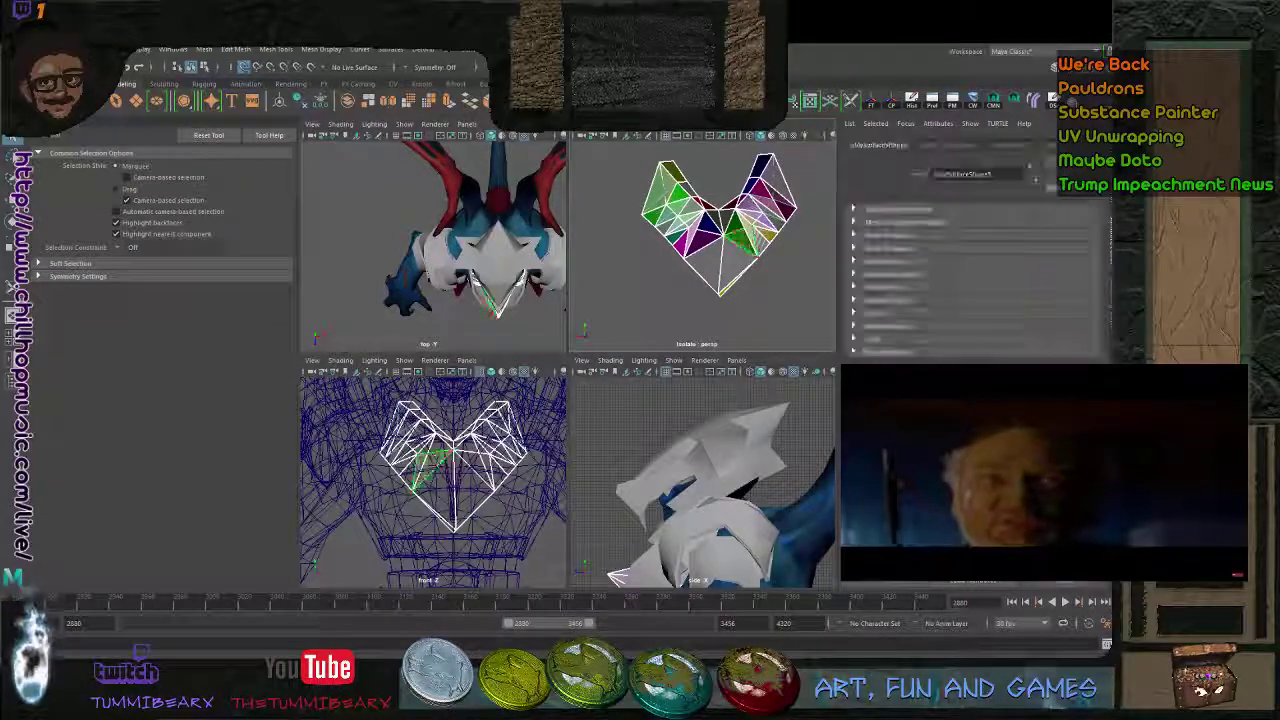
{"action": "left_click_drag", "start_coordinate": [700, 285], "coordinate": [726, 257], "text": "alt"}
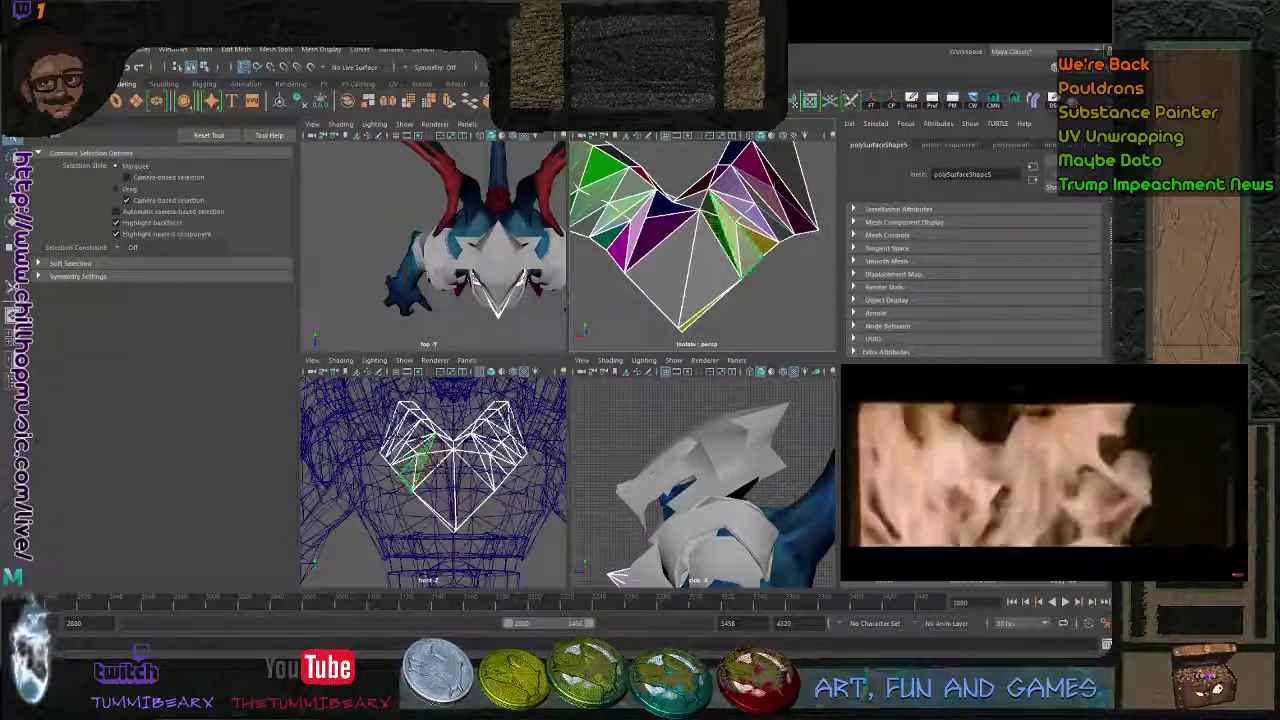
{"action": "left_click", "coordinate": [778, 284]}
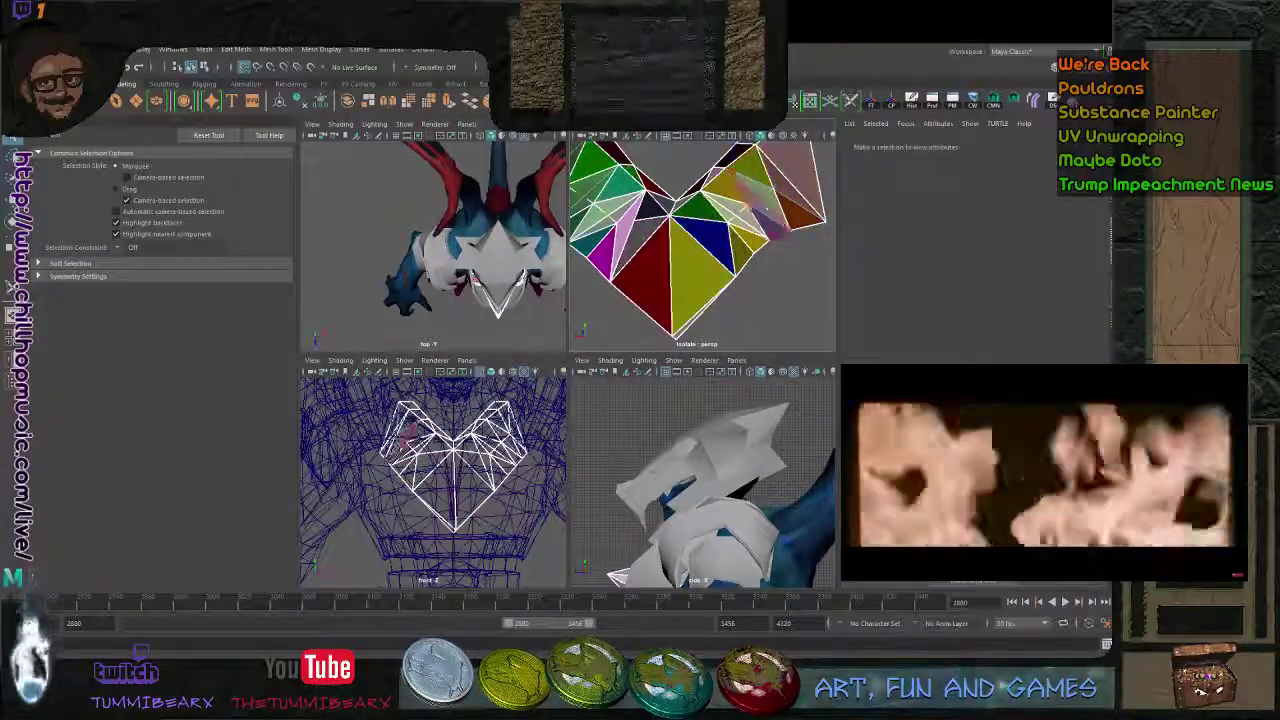
{"action": "left_click_drag", "start_coordinate": [603, 254], "coordinate": [624, 248], "text": "alt"}
{"action": "left_click", "coordinate": [625, 248]}
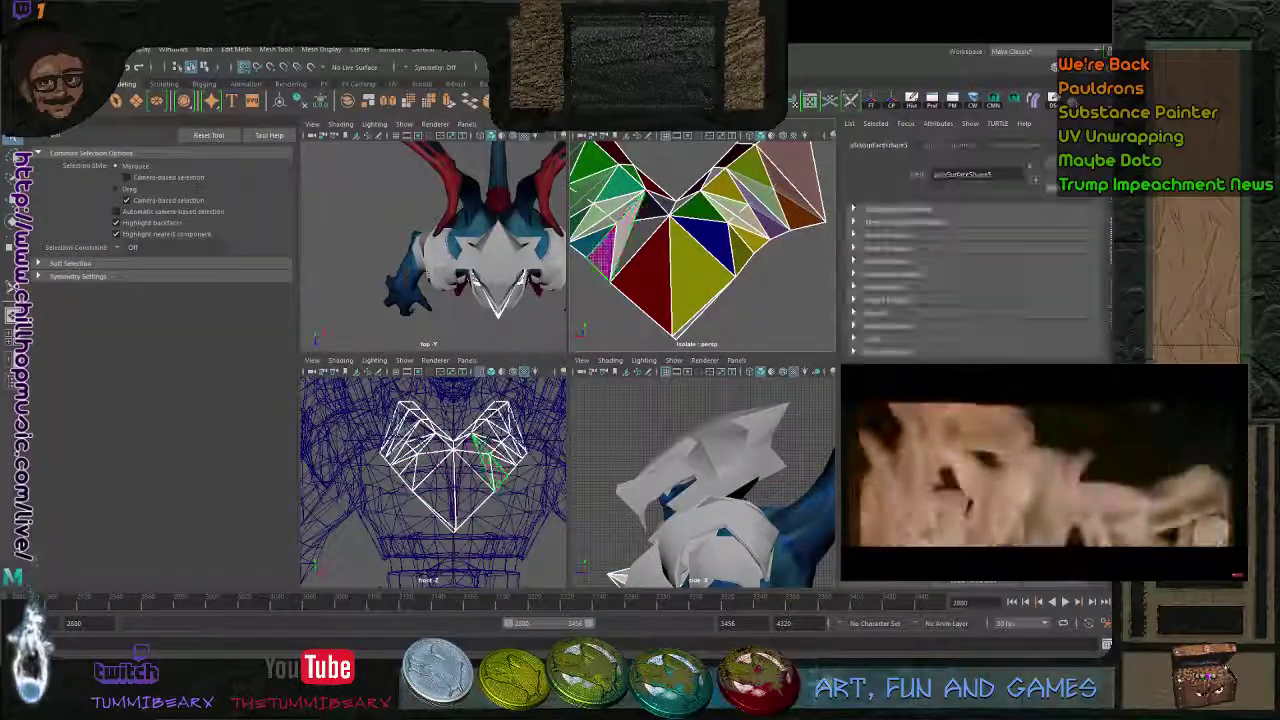
{"action": "key", "text": "Delete"}
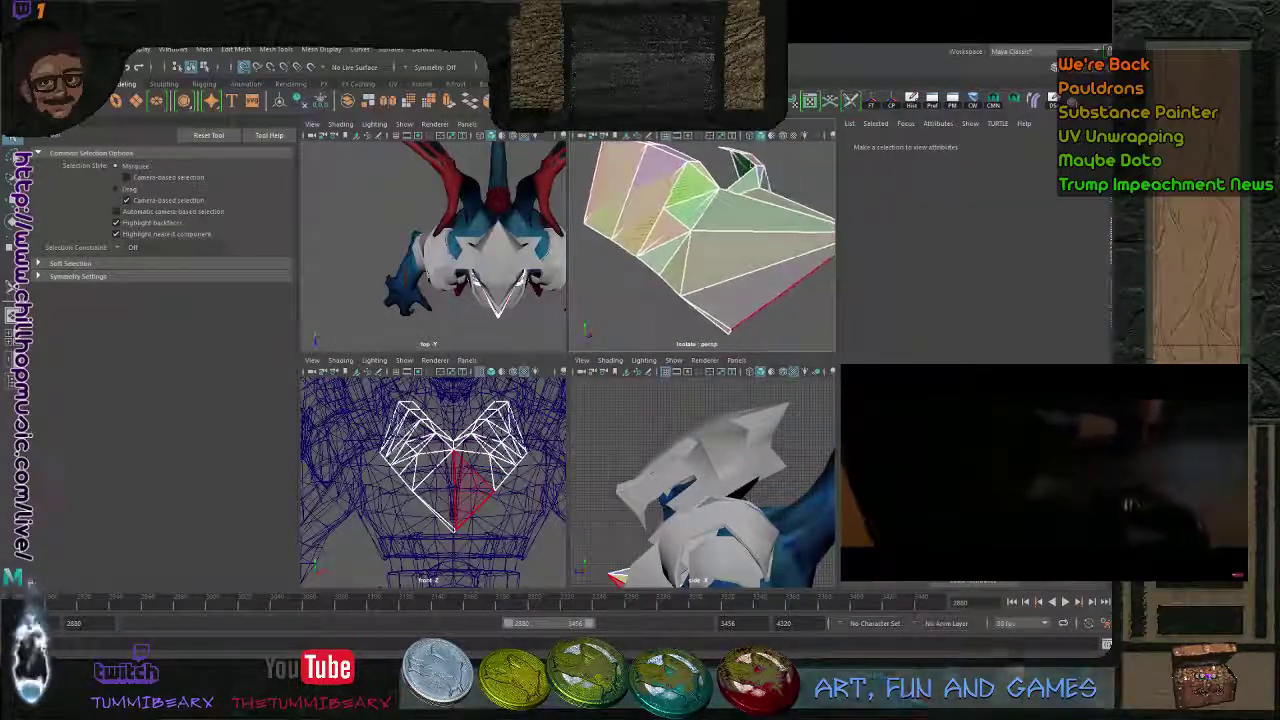
- Delete the edges dividing the outer side faces on one wing of the chest plate
{"action": "left_click_drag", "start_coordinate": [724, 317], "coordinate": [731, 312], "text": "alt"}
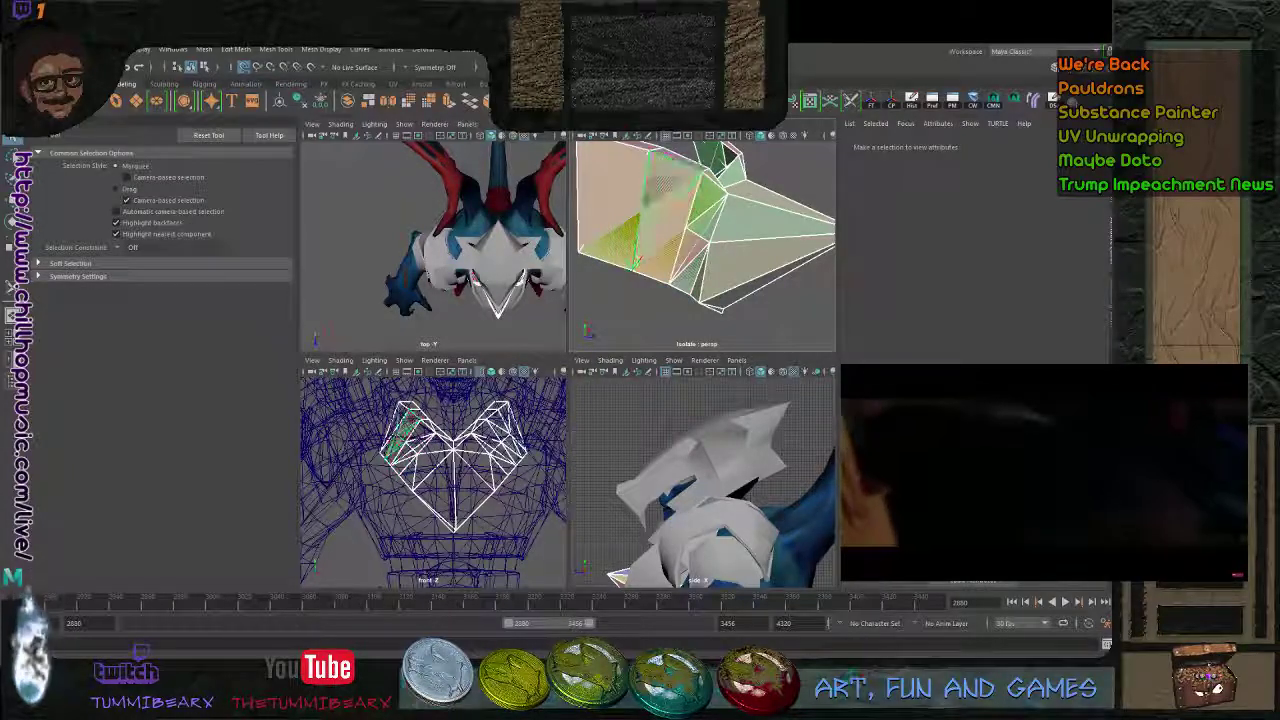
{"action": "left_click", "coordinate": [614, 214]}
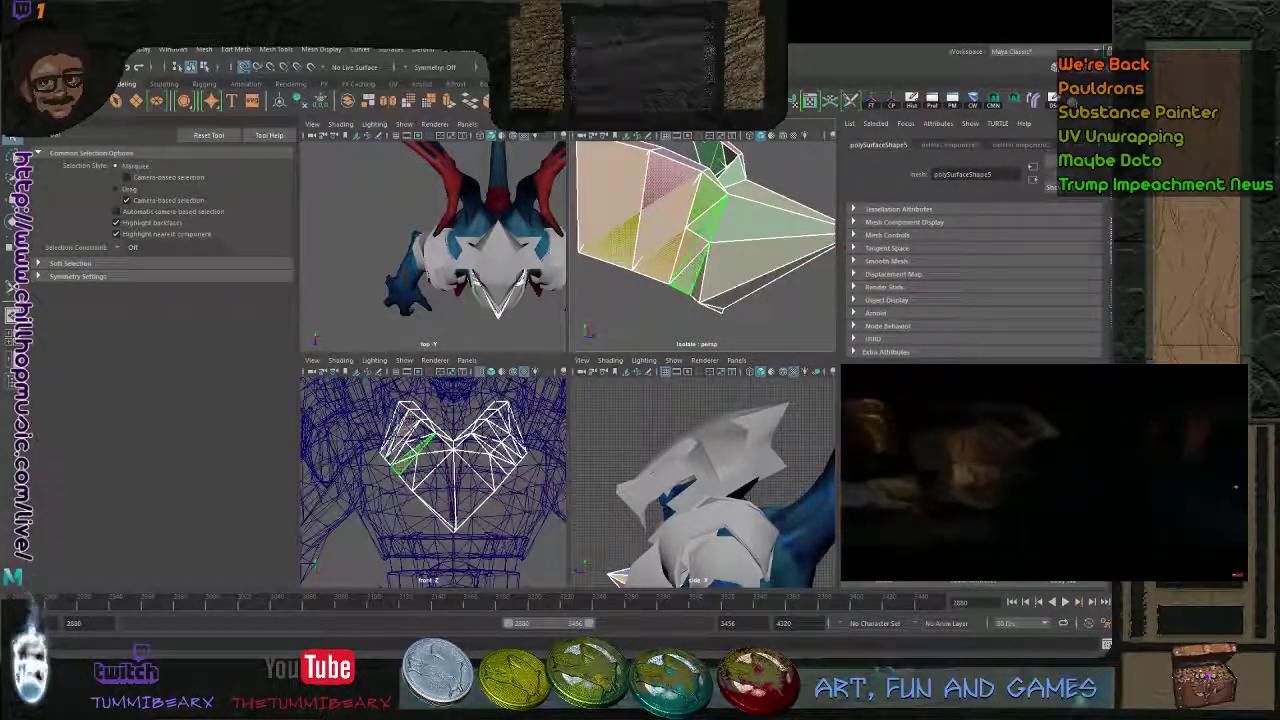
{"action": "left_click_drag", "start_coordinate": [706, 284], "coordinate": [722, 298], "text": "alt"}
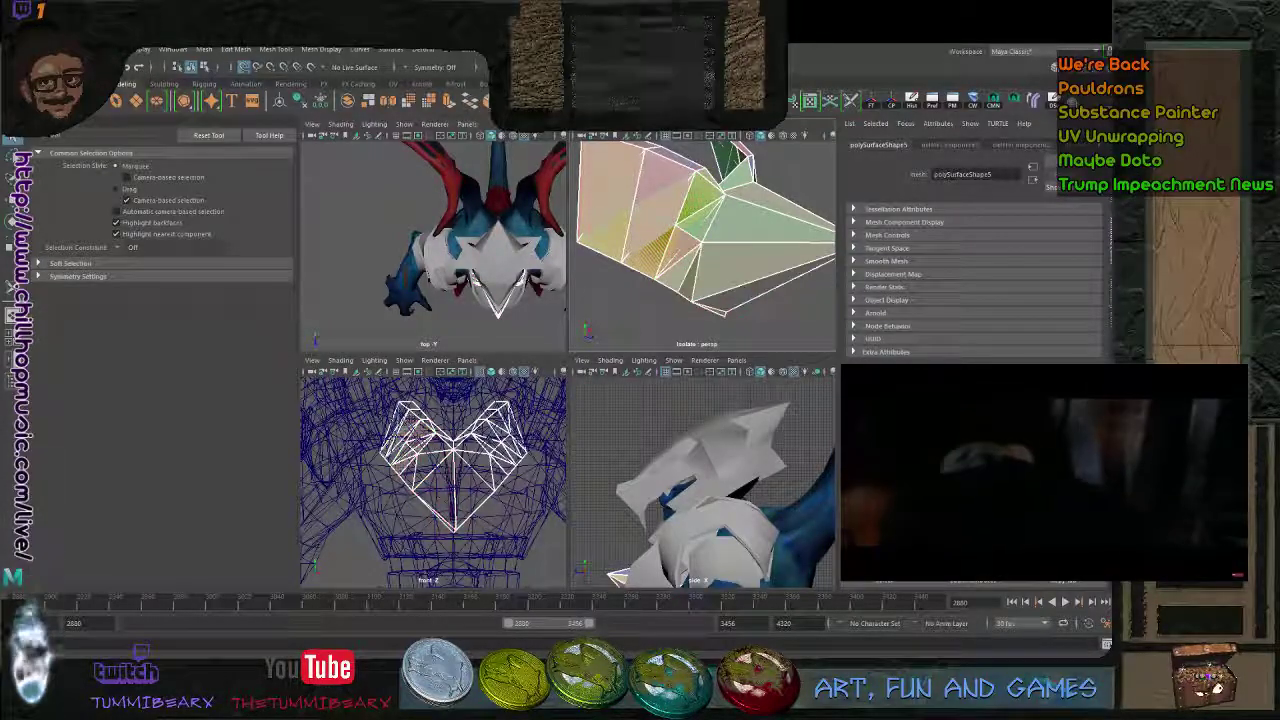
{"action": "key", "text": "ctrl+z"}
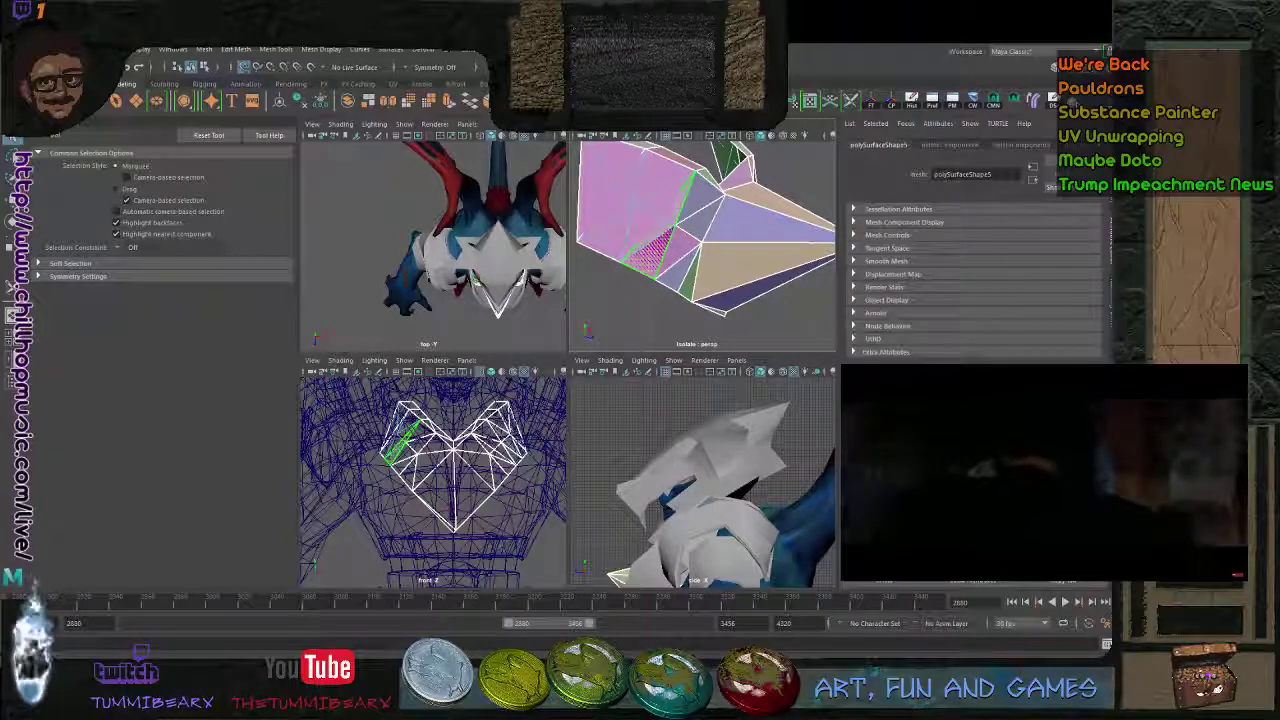
{"action": "key", "text": "Delete"}
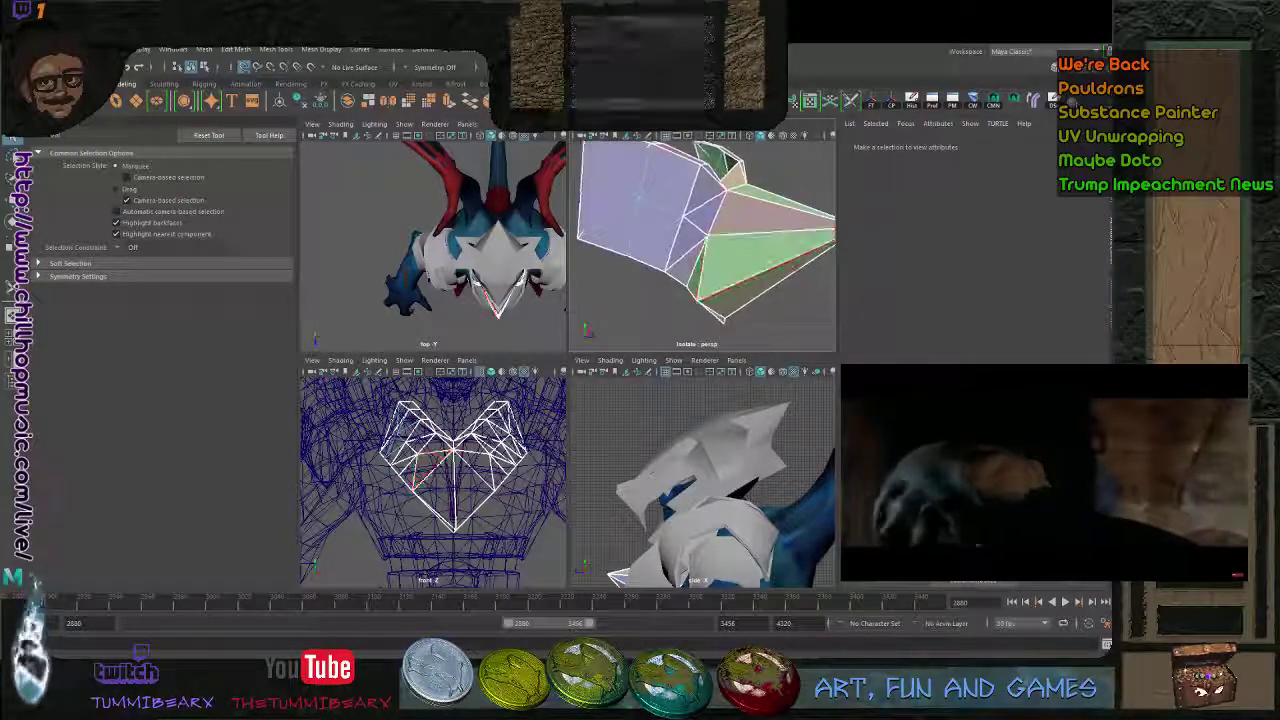
- Delete the dividing edge below the upper outer corner of the same wing of the chest plate
{"action": "scroll", "coordinate": [764, 258], "scroll_direction": "down", "scroll_amount": 2}
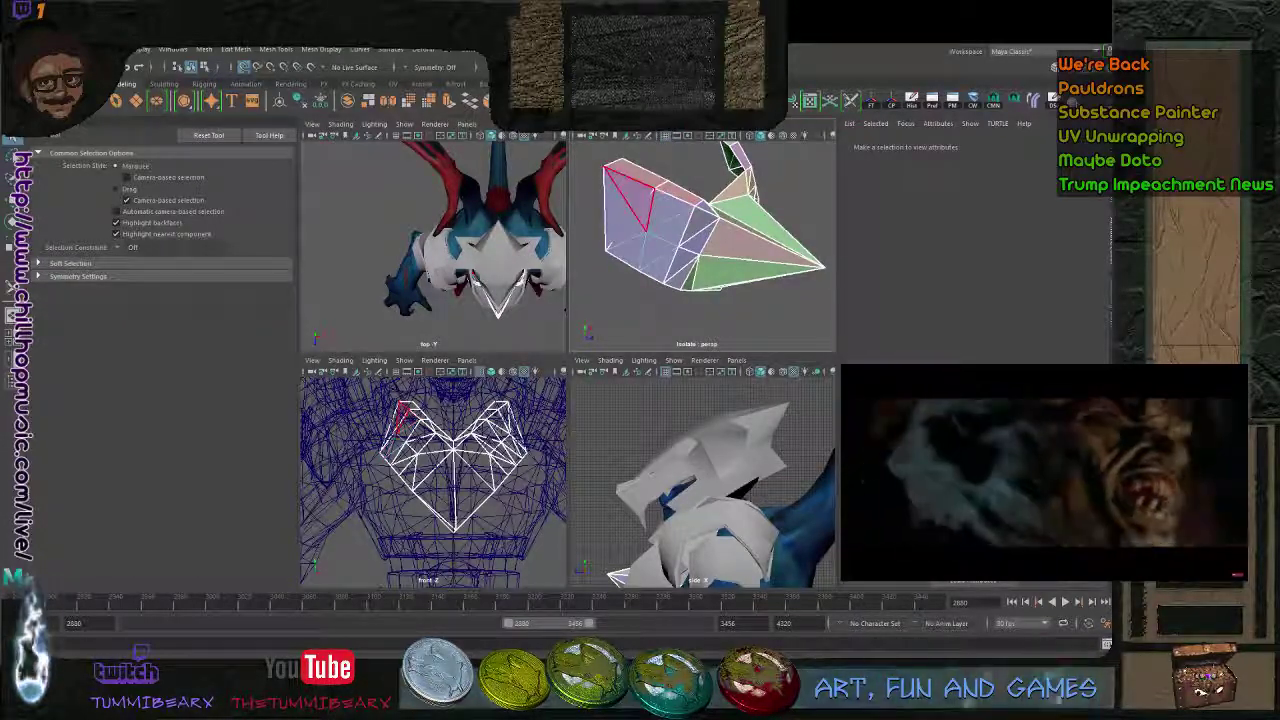
{"action": "left_click_drag", "start_coordinate": [646, 232], "coordinate": [745, 190], "text": "alt"}
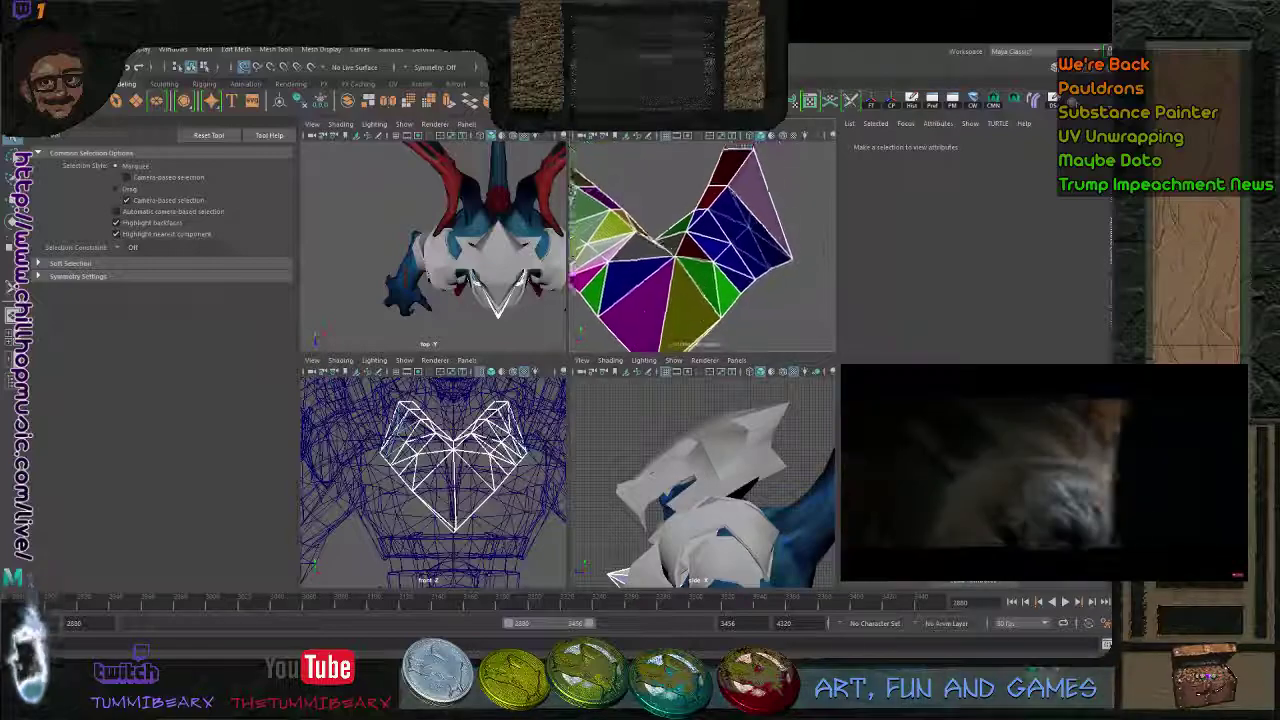
{"action": "left_click", "coordinate": [746, 180]}
{"action": "key", "text": "Delete"}
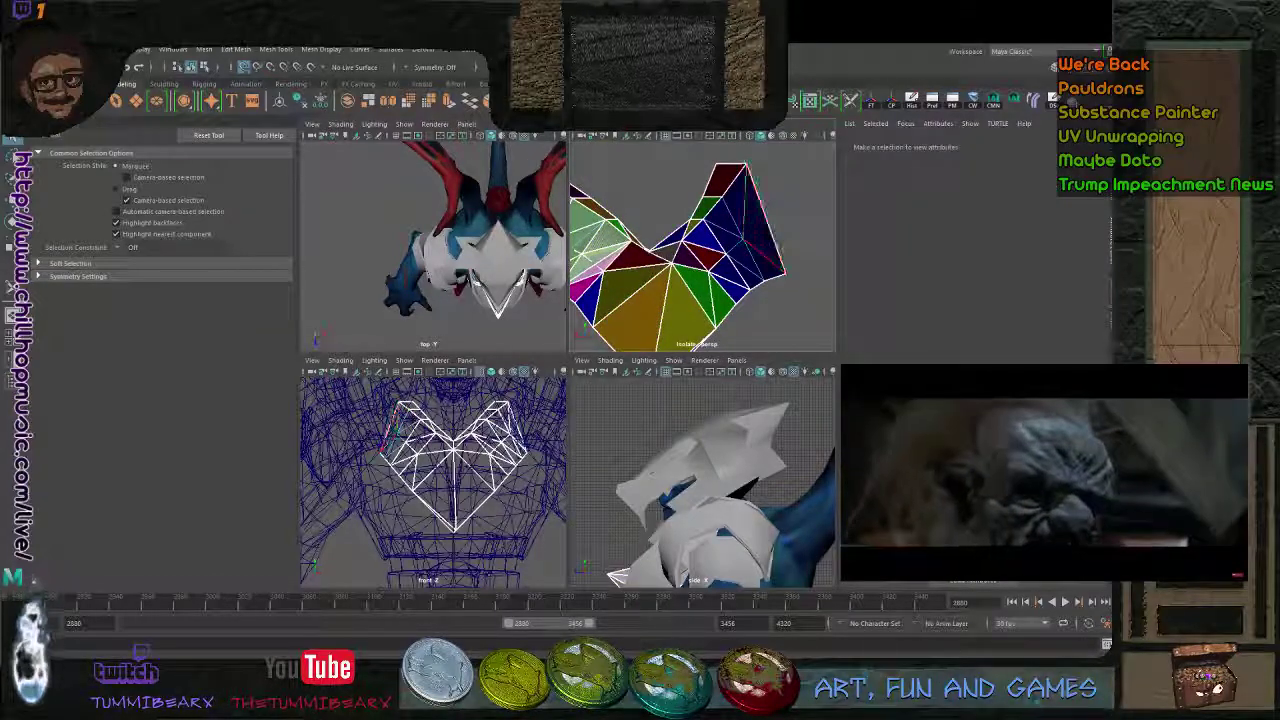
{"action": "left_click", "coordinate": [763, 232]}
{"action": "left_click_drag", "start_coordinate": [763, 232], "coordinate": [692, 236], "text": "alt"}
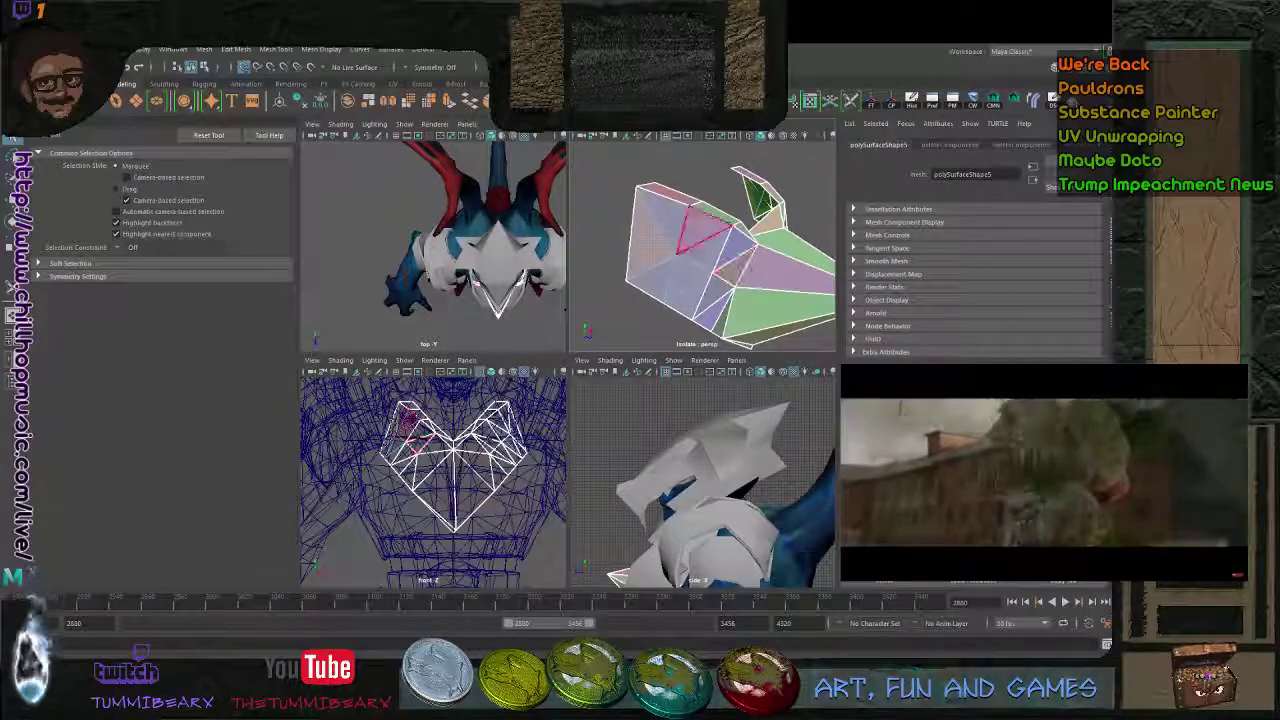
- Cut a new edge with Multi-Cut from the middle point of the wing's side face to its outer border
{"action": "key", "text": "ctrl+shift+x"}
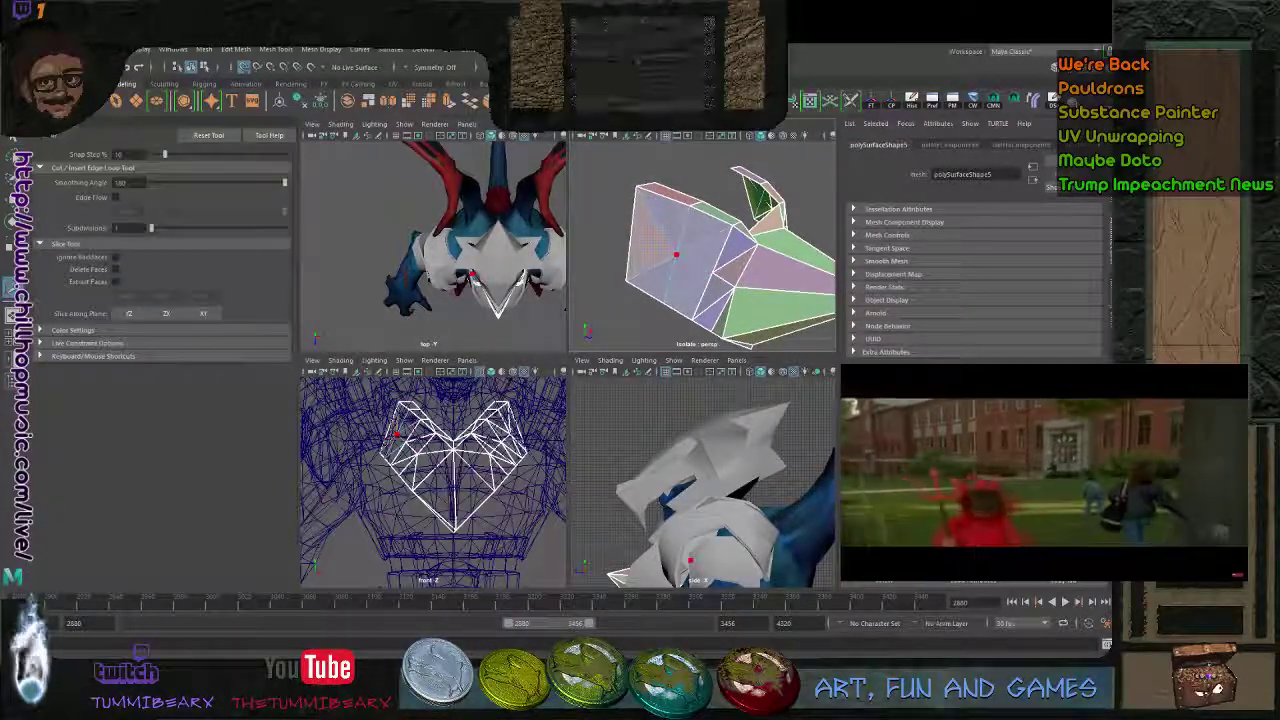
{"action": "left_click", "coordinate": [676, 254]}
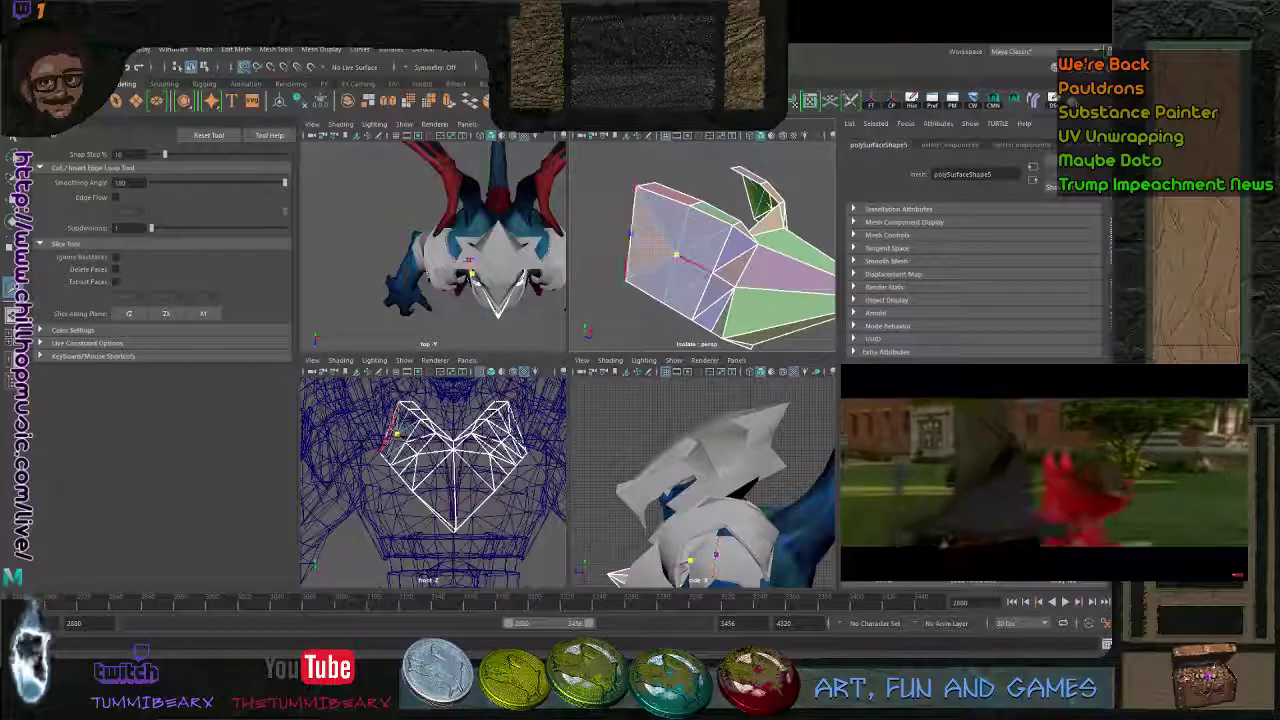
{"action": "key", "text": "q"}
{"action": "left_click_drag", "start_coordinate": [757, 280], "coordinate": [622, 260], "text": "alt"}
{"action": "key", "text": "q"}
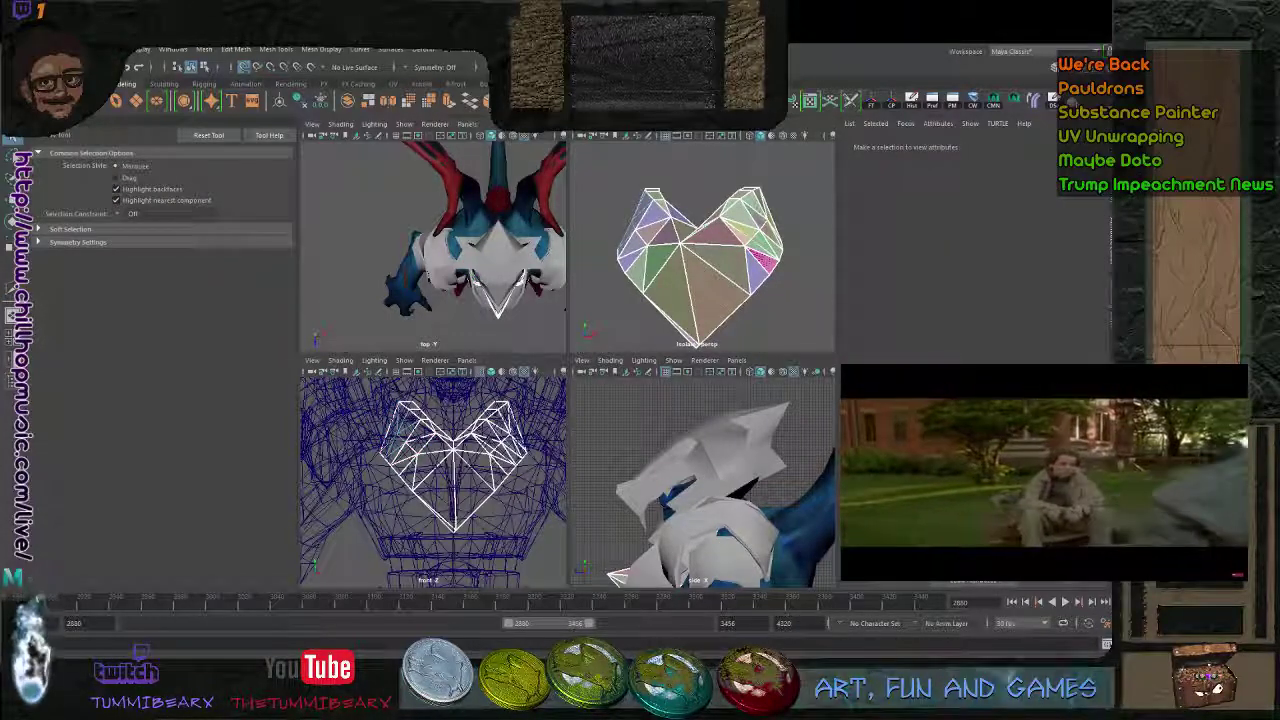
- Convert the selection to faces and delete the opposite half of the chest plate up to the centre line
{"action": "key", "text": "ctrl+F11"}
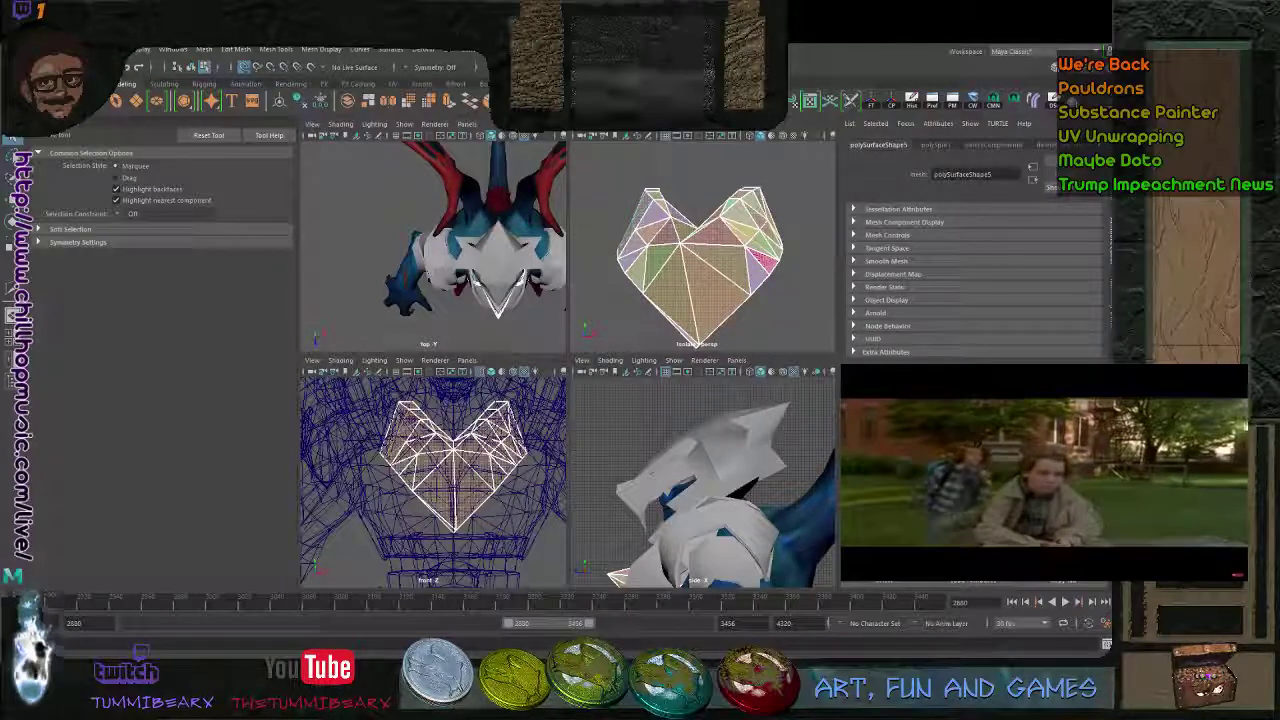
{"action": "left_click", "coordinate": [770, 240]}
{"action": "left_click_drag", "start_coordinate": [718, 270], "coordinate": [652, 268], "text": "alt"}
{"action": "key", "text": "Delete"}
- Select the open centre border of the remaining half and scale it flat along the centre line
{"action": "left_click", "coordinate": [668, 258]}
{"action": "left_click", "coordinate": [685, 288]}
{"action": "middle_click_drag", "start_coordinate": [690, 228], "coordinate": [712, 151], "text": "alt"}
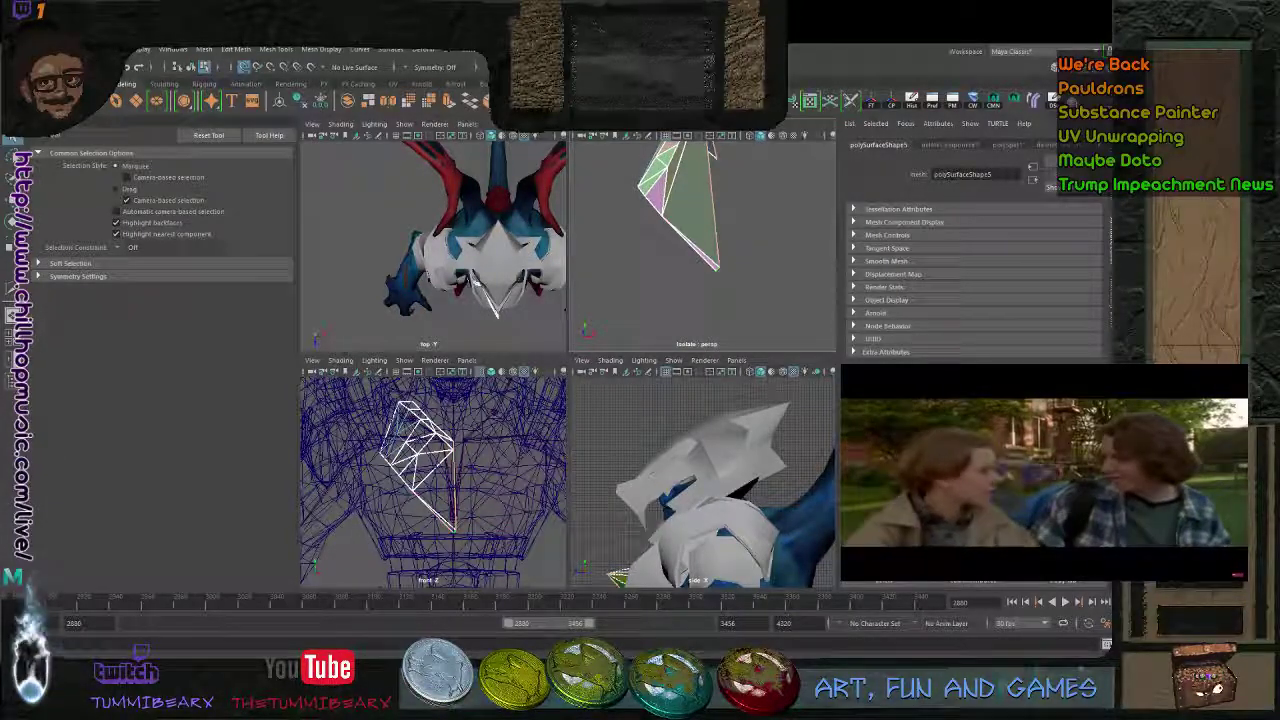
{"action": "key", "text": "r"}
{"action": "left_click_drag", "start_coordinate": [767, 195], "coordinate": [671, 139]}
{"action": "key", "text": "q"}
{"action": "key", "text": "F8"}
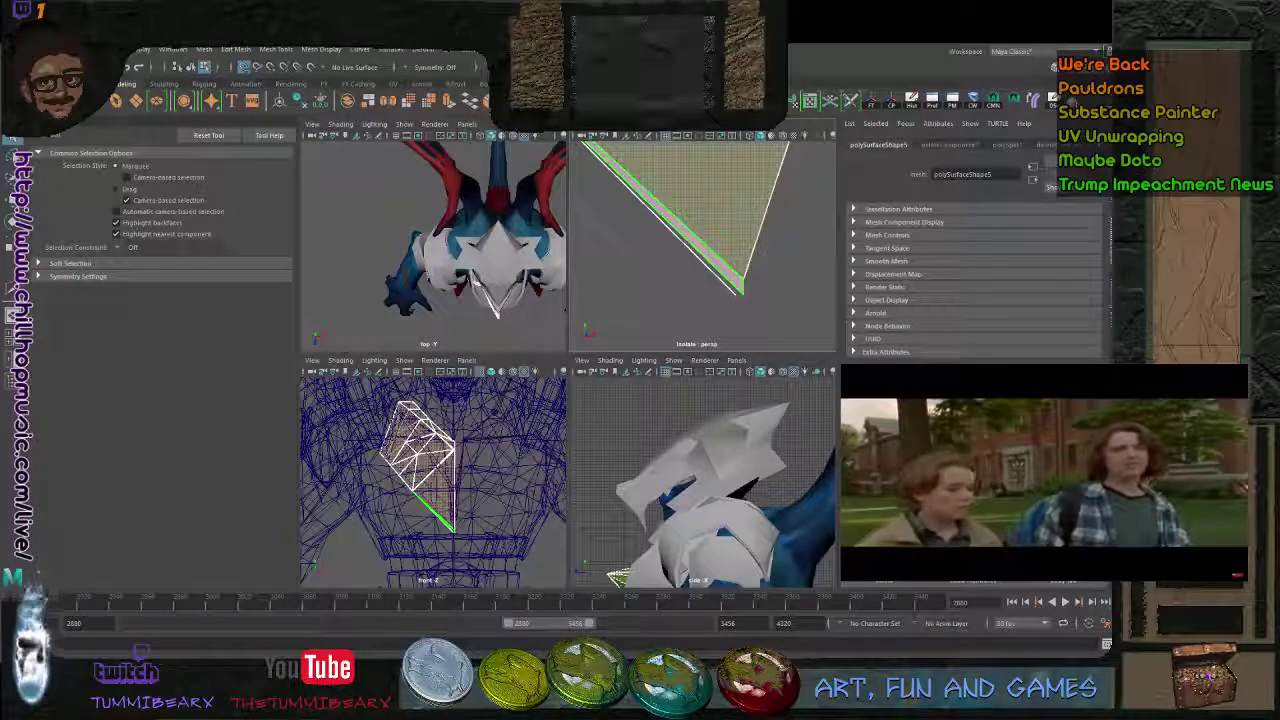
- Remove the leftover thin sliver along the half plate's lower border and examine the area around the tip
{"action": "left_click_drag", "start_coordinate": [615, 180], "coordinate": [688, 210], "text": "alt"}
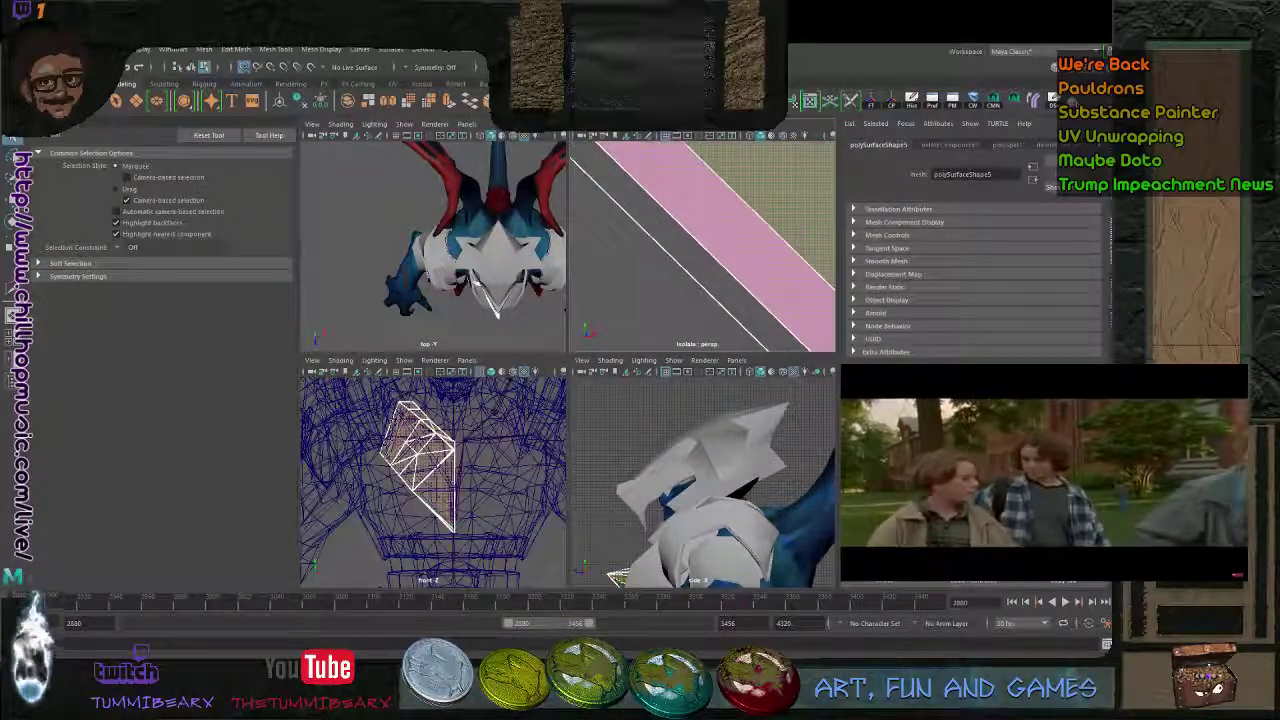
{"action": "left_click_drag", "start_coordinate": [683, 295], "coordinate": [684, 296]}
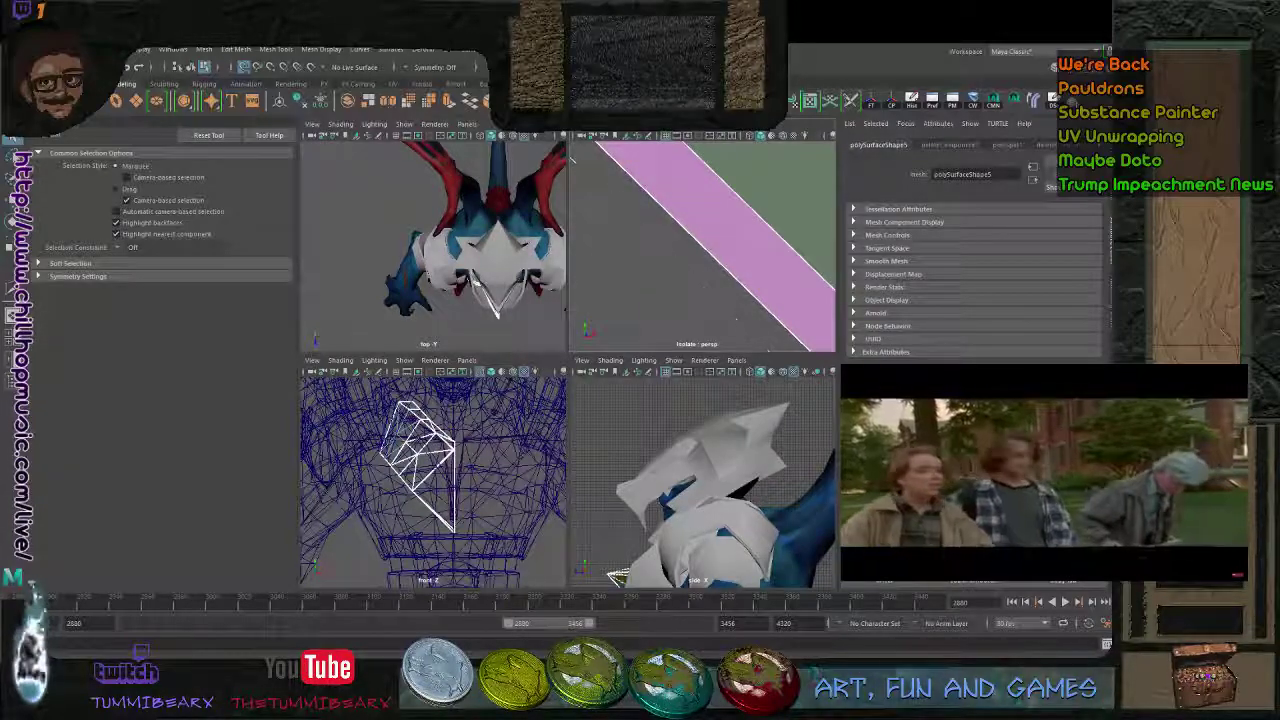
{"action": "left_click_drag", "start_coordinate": [778, 310], "coordinate": [728, 236], "text": "alt"}
{"action": "middle_click_drag", "start_coordinate": [728, 236], "coordinate": [776, 324], "text": "alt"}
{"action": "left_click_drag", "start_coordinate": [777, 324], "coordinate": [704, 268], "text": "alt"}
{"action": "right_click_drag", "start_coordinate": [704, 268], "coordinate": [764, 272], "text": "alt"}
{"action": "mouse_move", "coordinate": [704, 268]}
{"action": "left_mouse_down", "text": "alt"}
{"action": "mouse_move", "coordinate": [764, 240]}
{"action": "mouse_move", "coordinate": [728, 262]}
{"action": "left_mouse_up", "text": "alt"}
{"action": "right_click_drag", "start_coordinate": [728, 262], "coordinate": [772, 266], "text": "alt"}
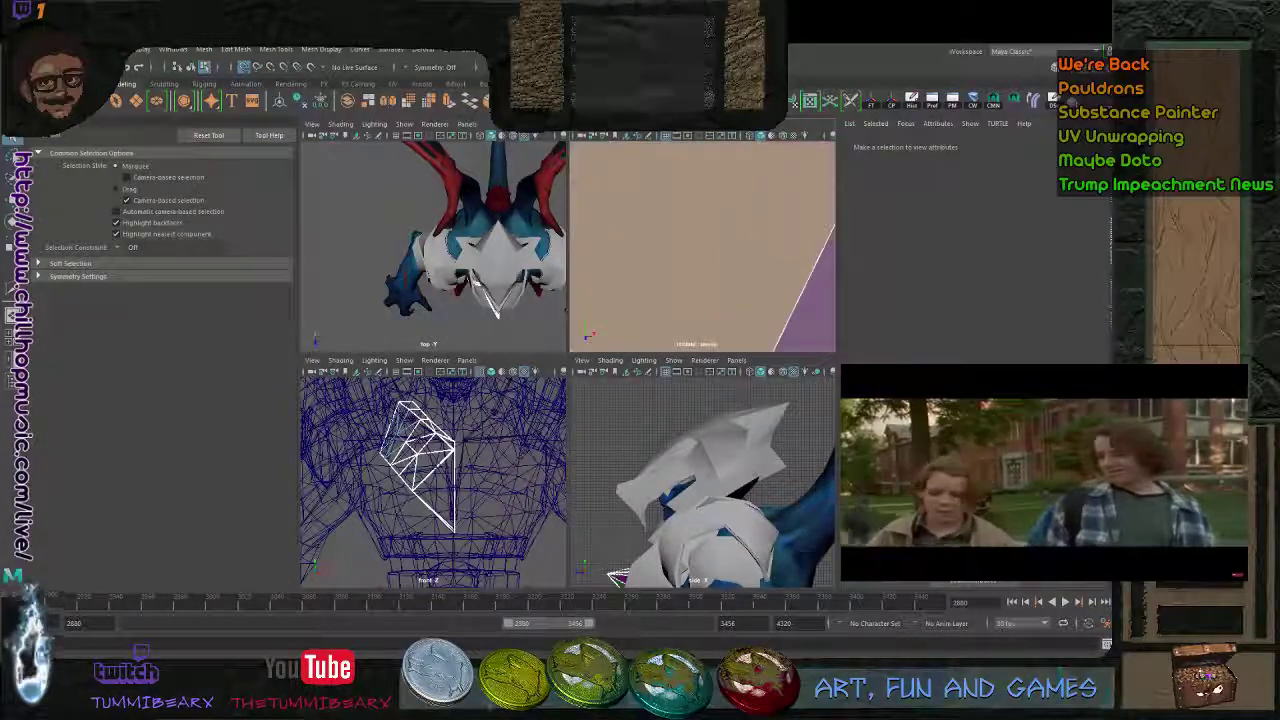
{"action": "left_click_drag", "start_coordinate": [772, 266], "coordinate": [744, 254], "text": "alt"}
{"action": "right_click_drag", "start_coordinate": [744, 254], "coordinate": [656, 250], "text": "alt"}
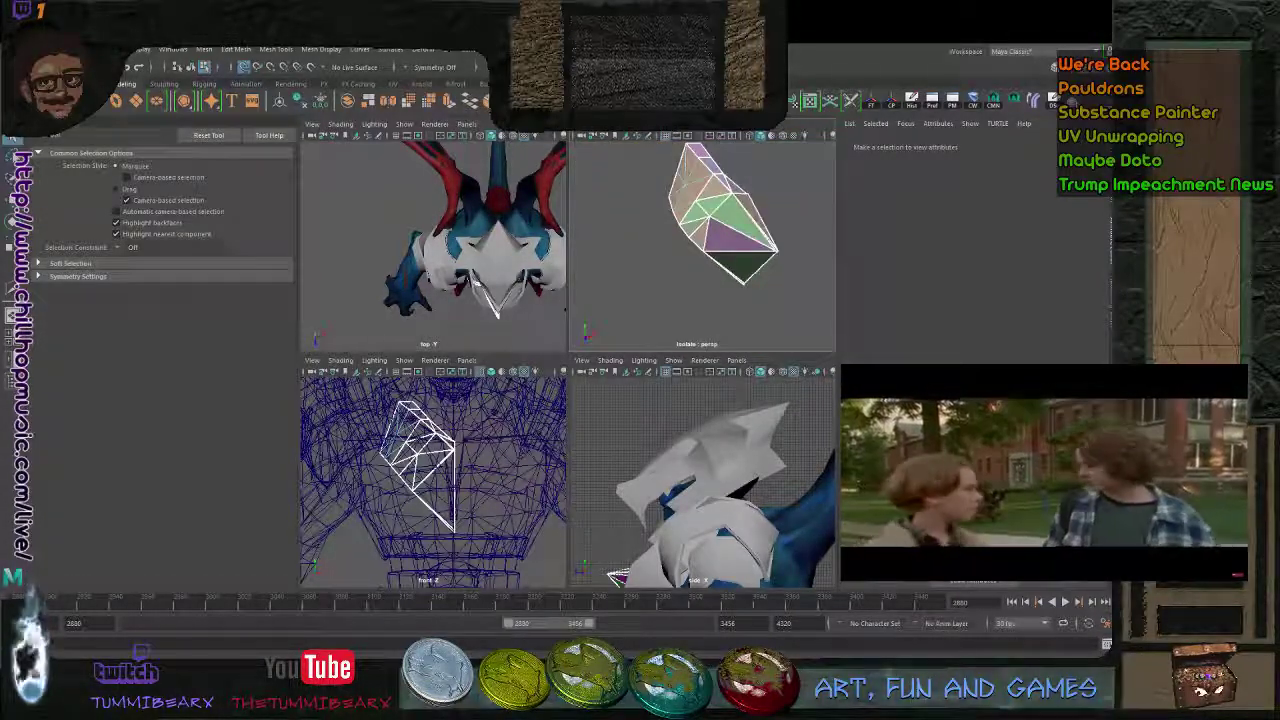
- Merge the half plate's vertices with a 0.01 distance threshold and collapse the doubled corner at the bottom tip
{"action": "left_click_drag", "start_coordinate": [802, 306], "coordinate": [652, 152]}
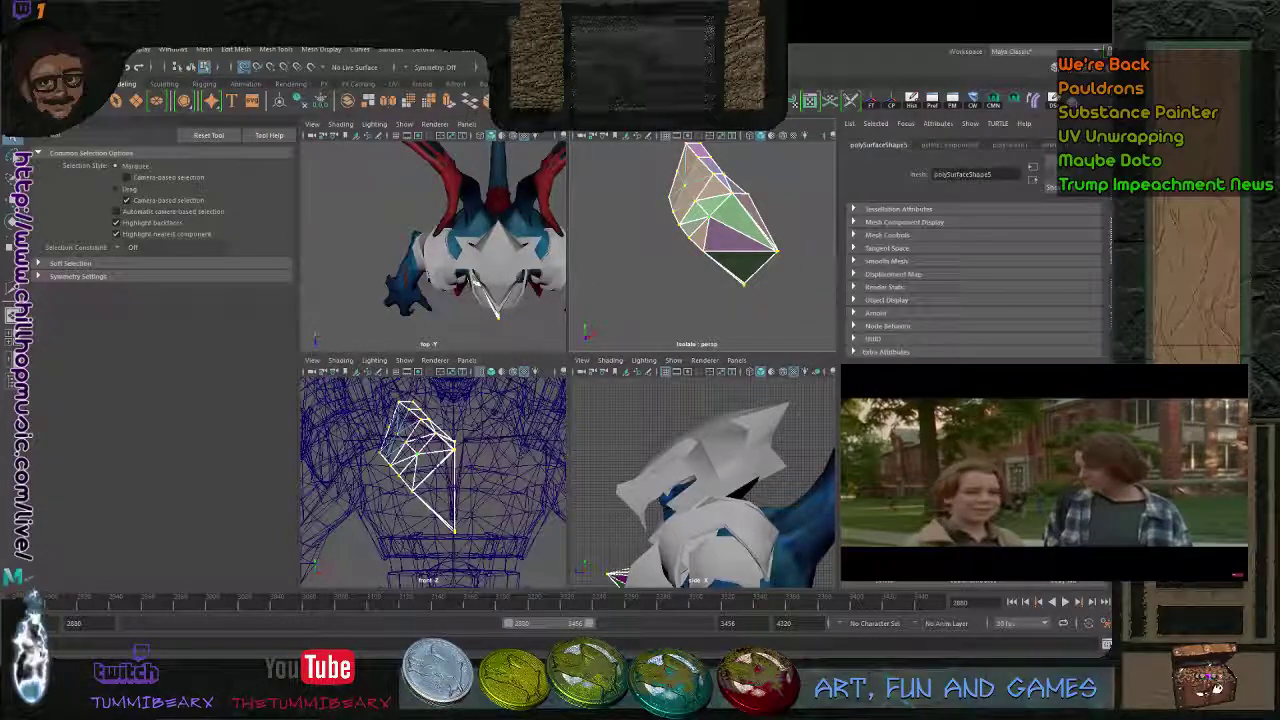
{"action": "key", "text": "g"}
{"action": "left_click_drag", "start_coordinate": [700, 250], "coordinate": [680, 242], "text": "alt"}
{"action": "right_click_drag", "start_coordinate": [680, 242], "coordinate": [764, 254], "text": "alt"}
{"action": "left_click_drag", "start_coordinate": [748, 256], "coordinate": [684, 244], "text": "alt"}
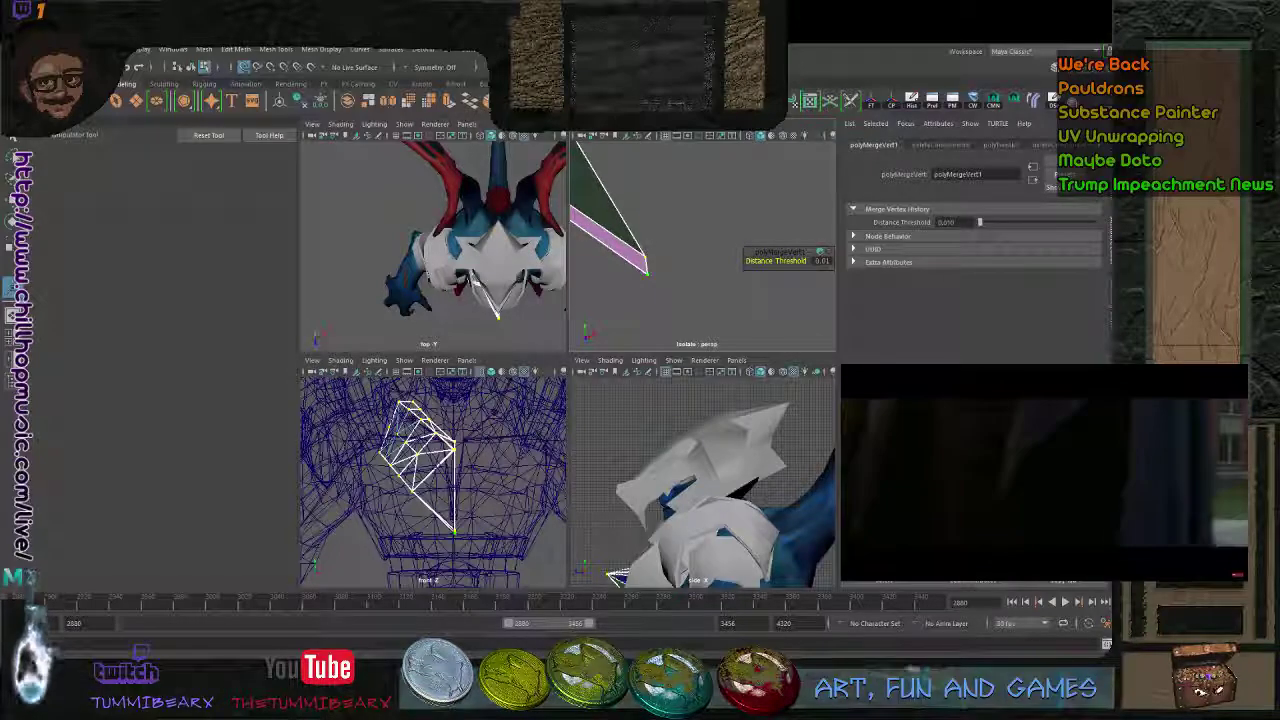
{"action": "key", "text": "q"}
{"action": "left_click", "coordinate": [647, 267]}
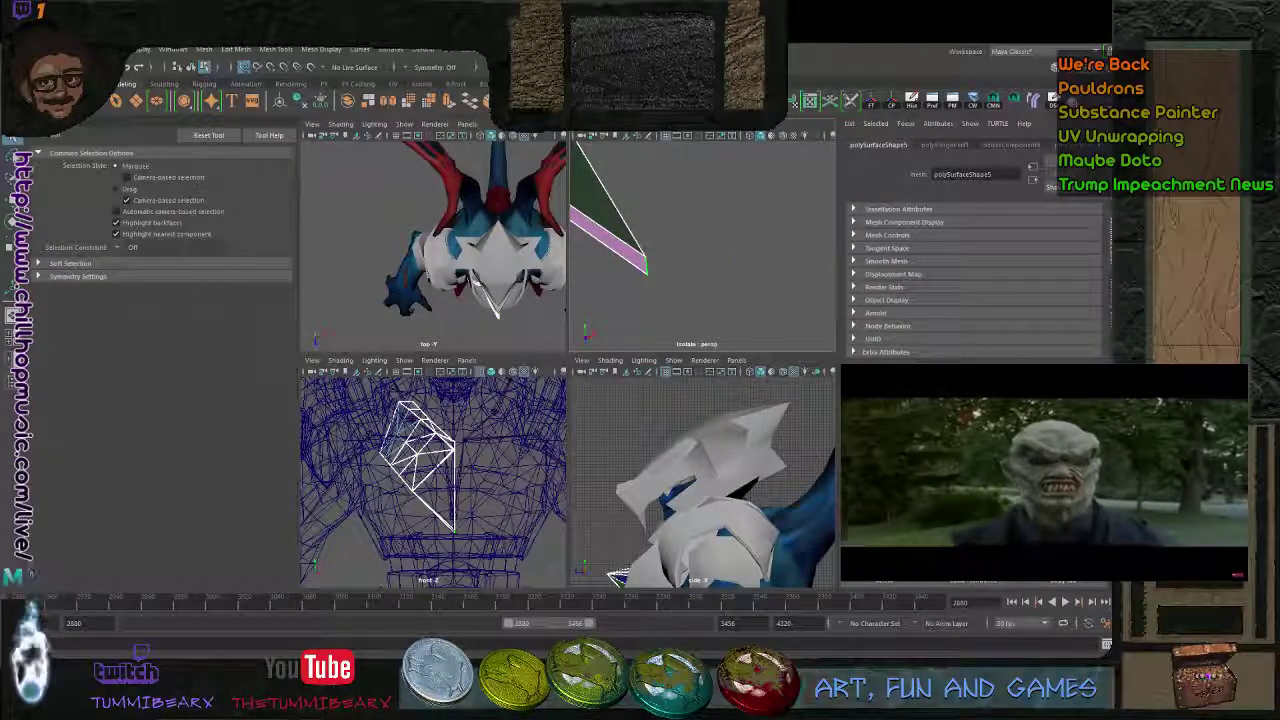
{"action": "key", "text": "g"}
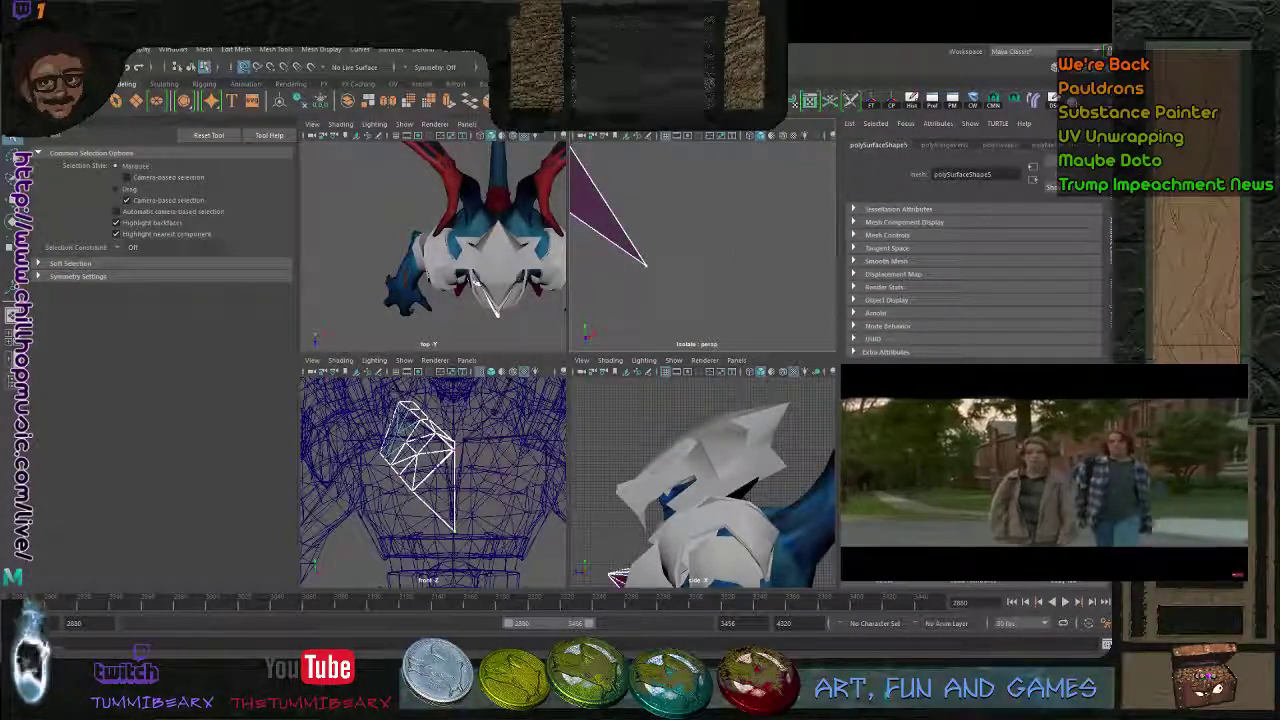
- Select the border edges along the half plate's centre line, scale them flat and return to object selection
{"action": "left_click_drag", "start_coordinate": [650, 266], "coordinate": [690, 256], "text": "alt"}
{"action": "right_click_drag", "start_coordinate": [690, 256], "coordinate": [610, 250], "text": "alt"}
{"action": "middle_click_drag", "start_coordinate": [640, 240], "coordinate": [632, 260], "text": "alt"}
{"action": "left_click", "coordinate": [645, 300]}
{"action": "double_click", "coordinate": [668, 292]}
{"action": "mouse_move", "coordinate": [668, 292]}
{"action": "left_mouse_down", "text": "alt"}
{"action": "mouse_move", "coordinate": [700, 284]}
{"action": "mouse_move", "coordinate": [684, 278]}
{"action": "left_mouse_up", "text": "alt"}
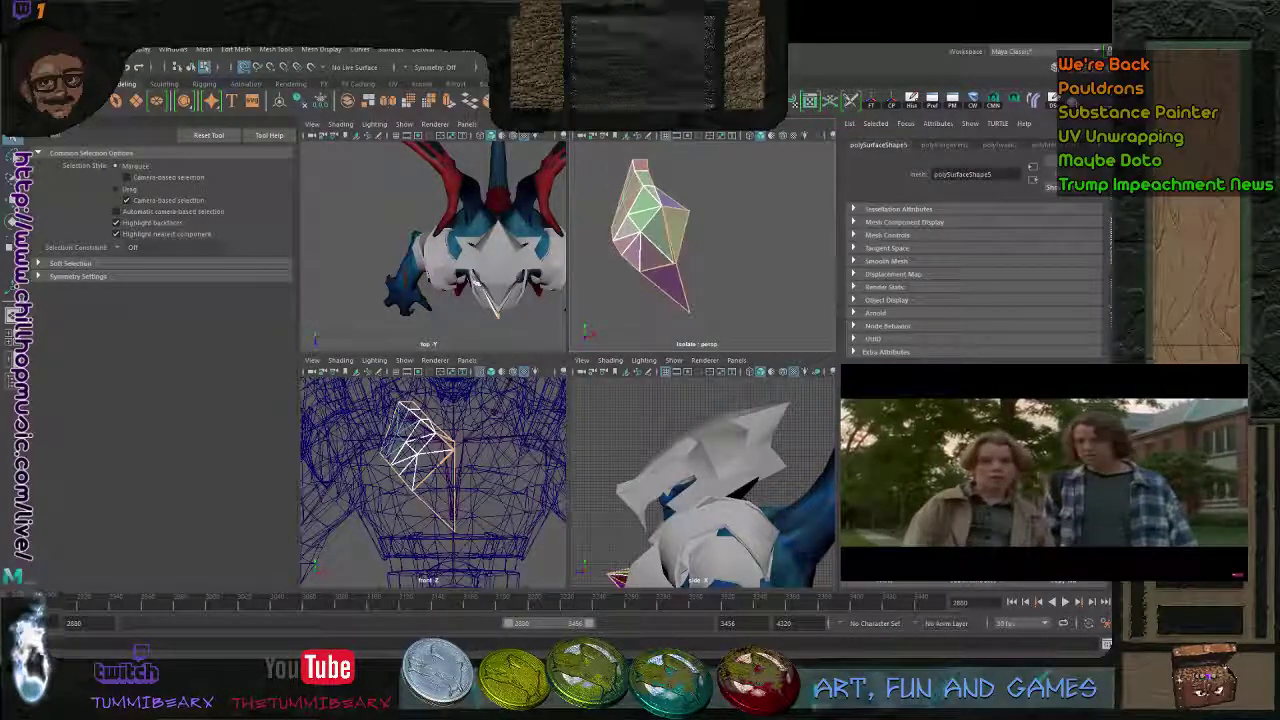
{"action": "key", "text": "r"}
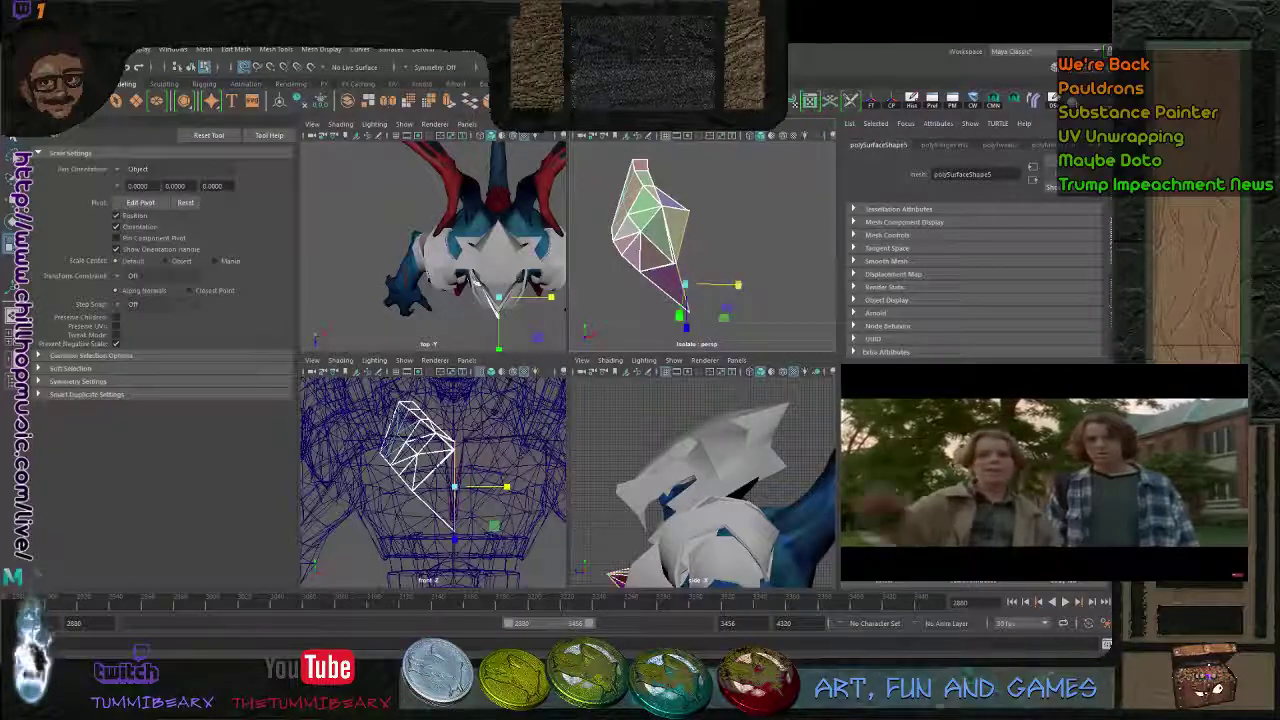
{"action": "key", "text": "q"}
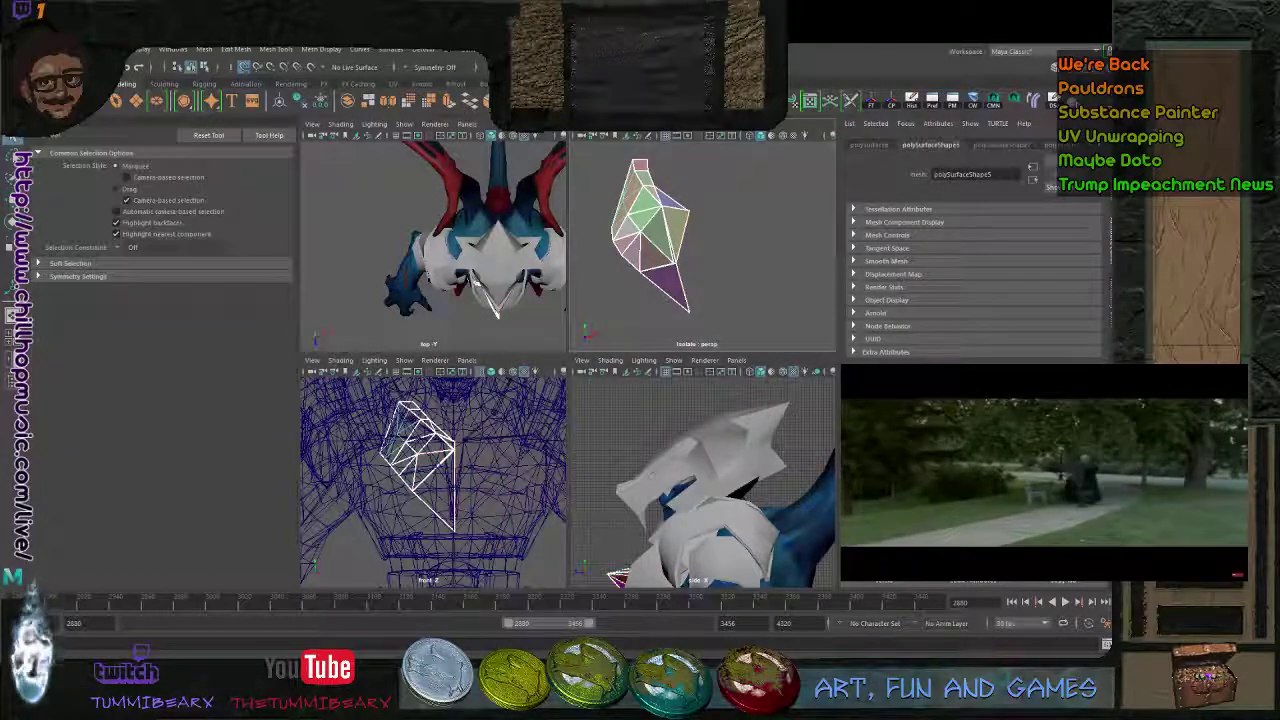
- Place the half plate's pivot on the centre line and create a mirrored duplicate for the other side
{"action": "key", "text": "w"}
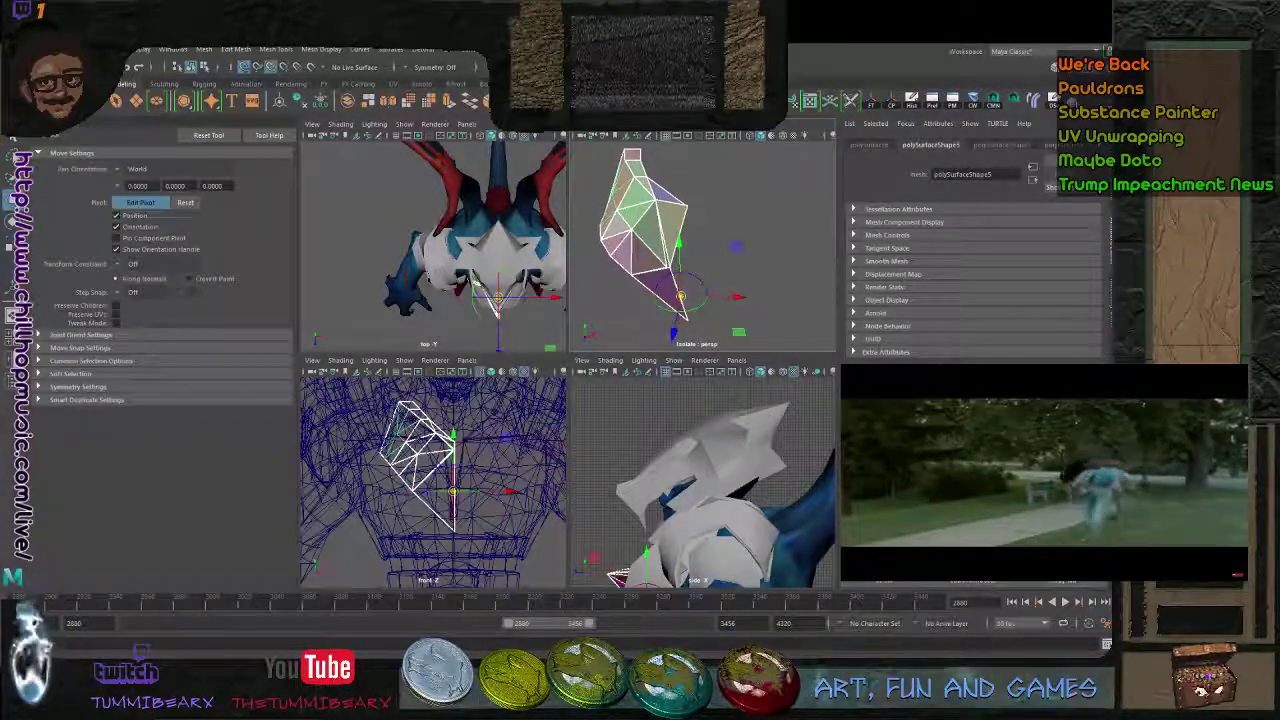
{"action": "key", "text": "ctrl+shift+d"}
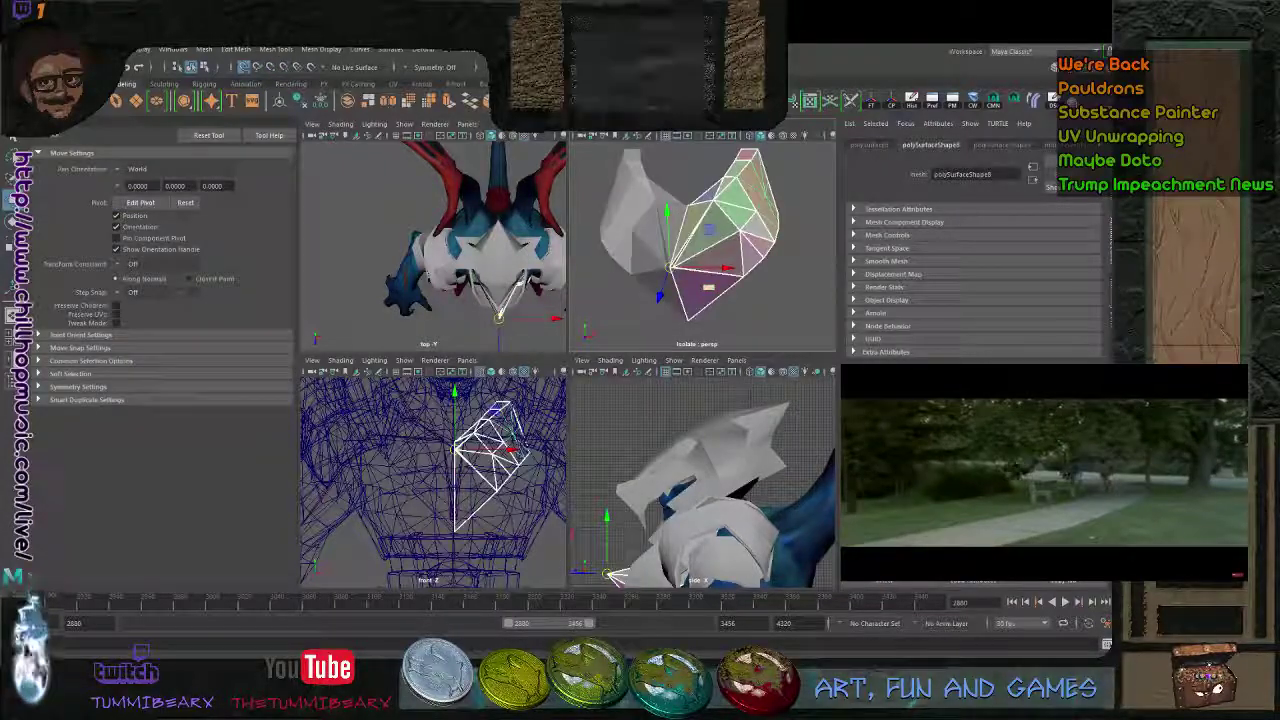
{"action": "scroll", "coordinate": [702, 250], "scroll_direction": "down", "scroll_amount": 3}
{"action": "key", "text": "q"}
- Examine how the two mirrored halves of the chest plate meet at the bottom tip
{"action": "mouse_move", "coordinate": [690, 248]}
{"action": "left_mouse_down", "text": "alt"}
{"action": "mouse_move", "coordinate": [745, 250]}
{"action": "mouse_move", "coordinate": [725, 280]}
{"action": "mouse_move", "coordinate": [690, 272]}
{"action": "left_mouse_up", "text": "alt"}
{"action": "left_click", "coordinate": [755, 285]}
{"action": "left_click", "coordinate": [660, 232]}
{"action": "left_click", "coordinate": [738, 222], "text": "shift"}
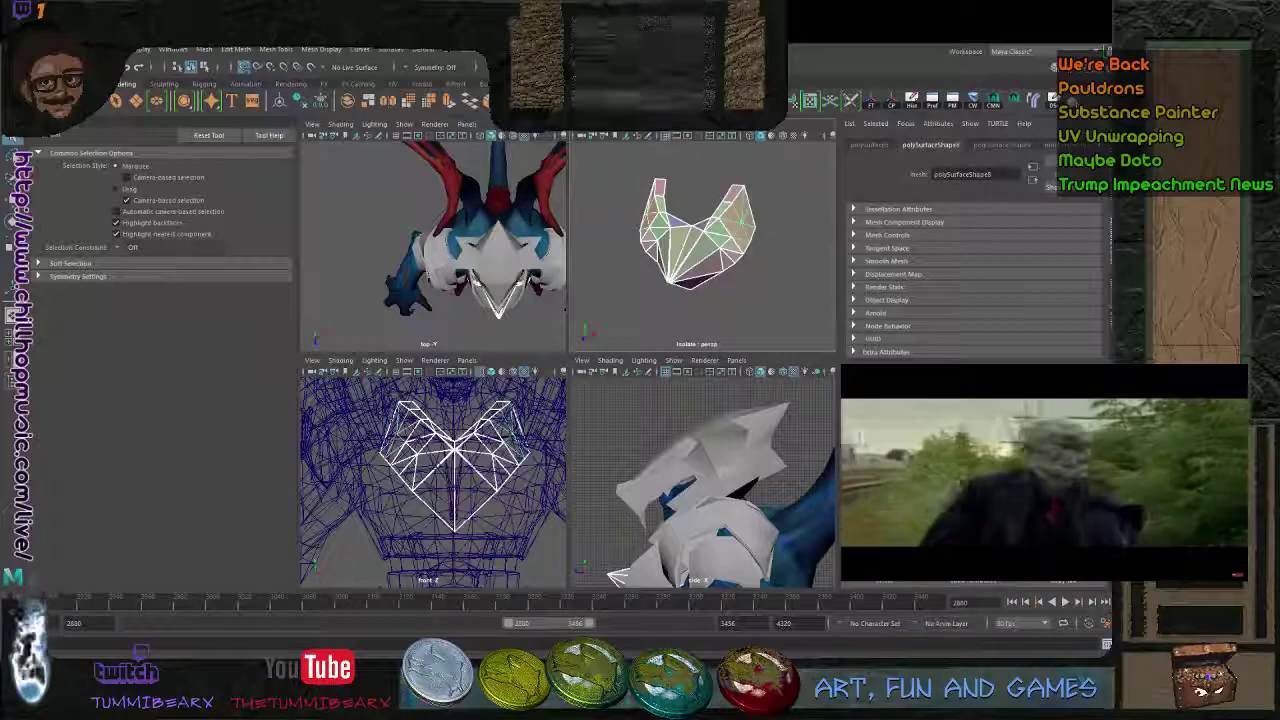
{"action": "left_click", "coordinate": [757, 282]}
{"action": "left_click_drag", "start_coordinate": [705, 268], "coordinate": [703, 305], "text": "alt"}
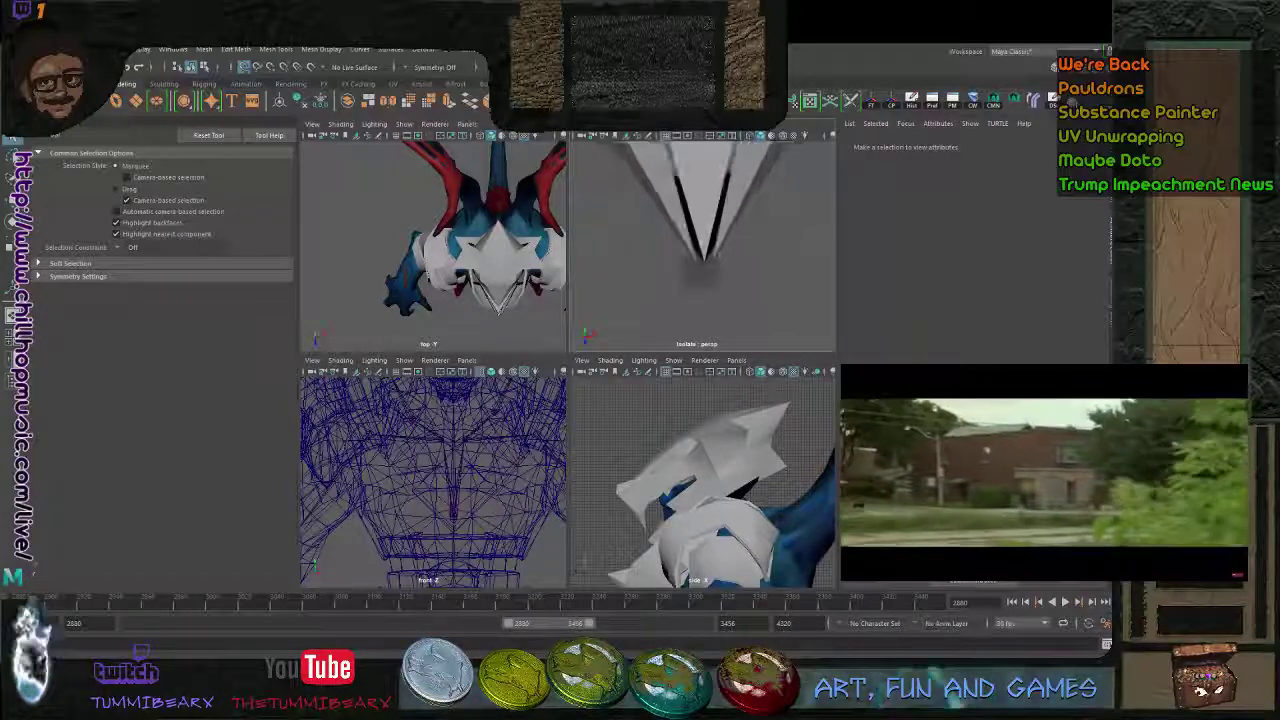
{"action": "left_click_drag", "start_coordinate": [700, 271], "coordinate": [702, 333], "text": "alt"}
- Select both halves of the chest plate and combine them into one mesh
{"action": "left_click", "coordinate": [709, 236]}
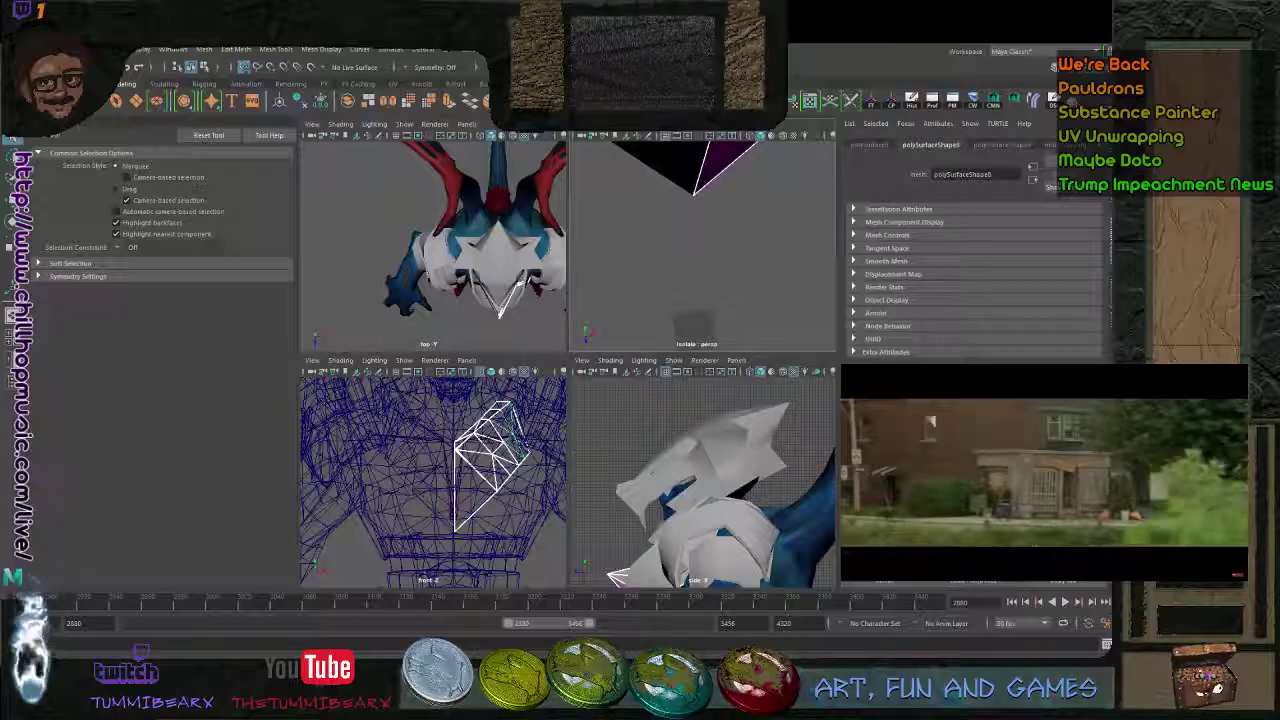
{"action": "scroll", "coordinate": [700, 300], "scroll_direction": "up", "scroll_amount": 5}
{"action": "left_click", "coordinate": [690, 250], "text": "shift"}
{"action": "scroll", "coordinate": [700, 246], "scroll_direction": "down", "scroll_amount": 5}
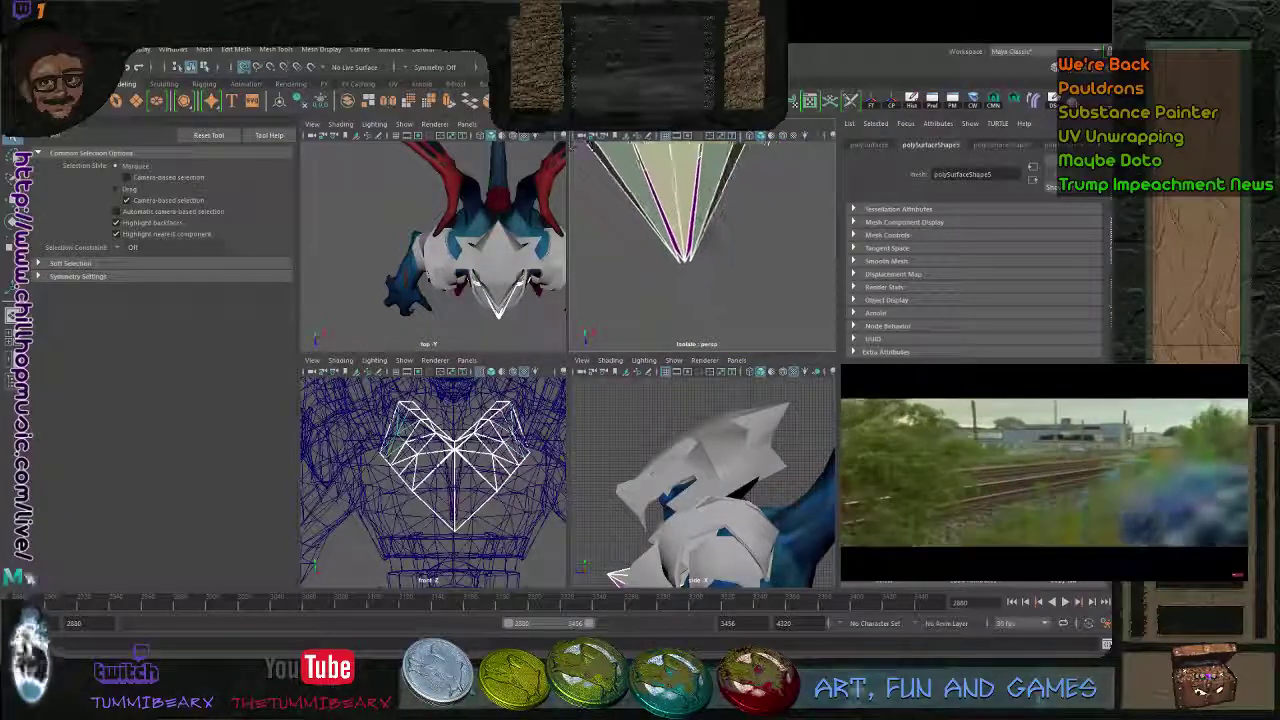
{"action": "key", "text": "g"}
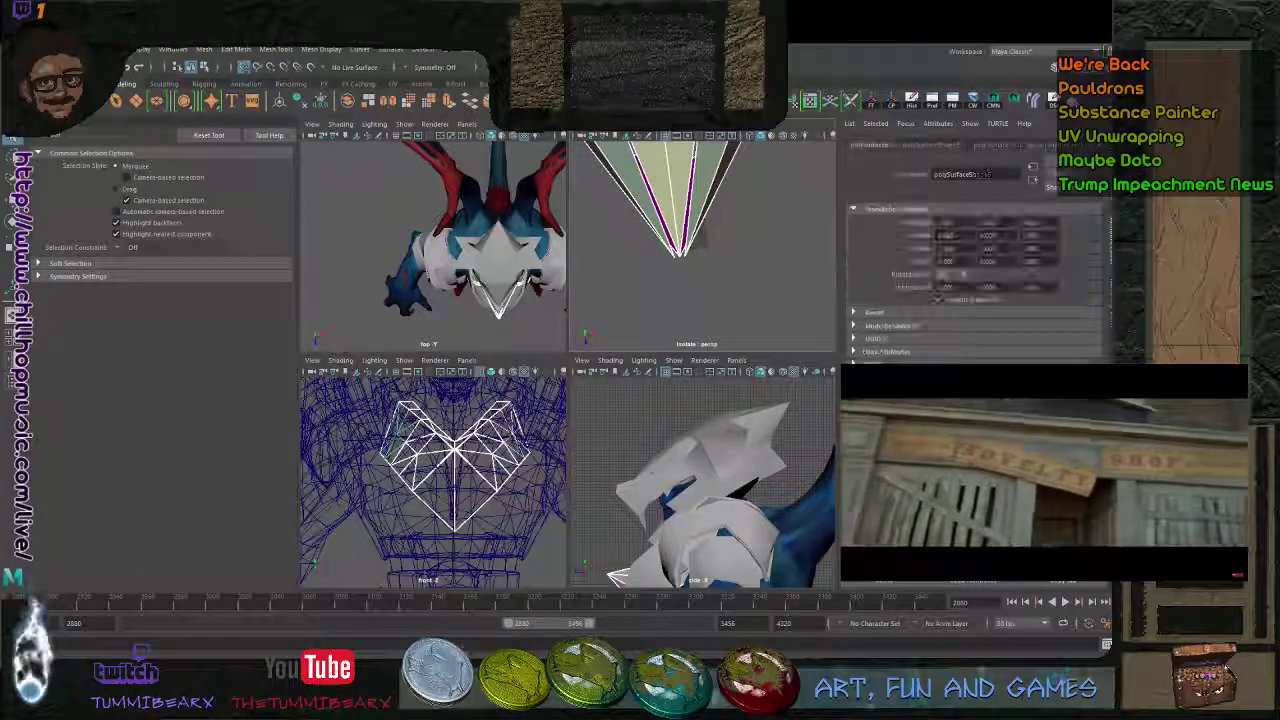
- Raise the vertices at the chest plate's bottom tip and move them forward along the centre line
{"action": "key", "text": "F9"}
{"action": "left_click_drag", "start_coordinate": [699, 240], "coordinate": [692, 290], "text": "alt"}
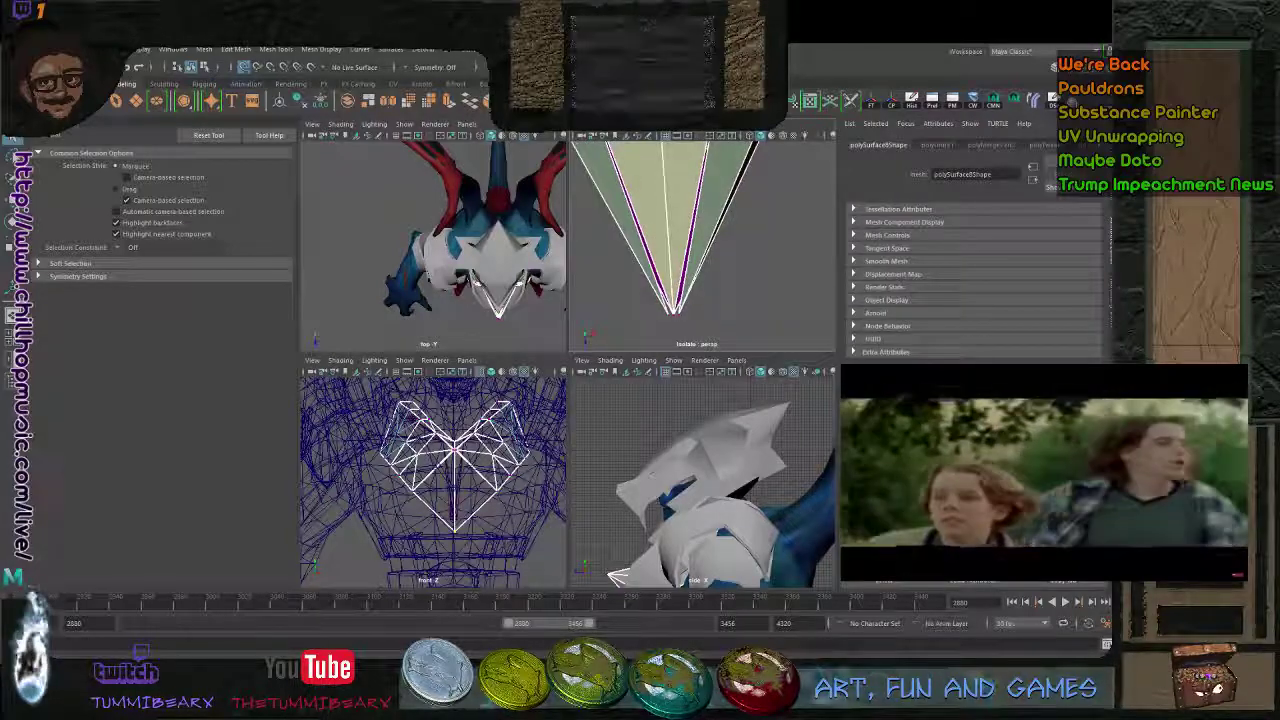
{"action": "right_click_drag", "start_coordinate": [680, 295], "coordinate": [566, 310], "text": "alt"}
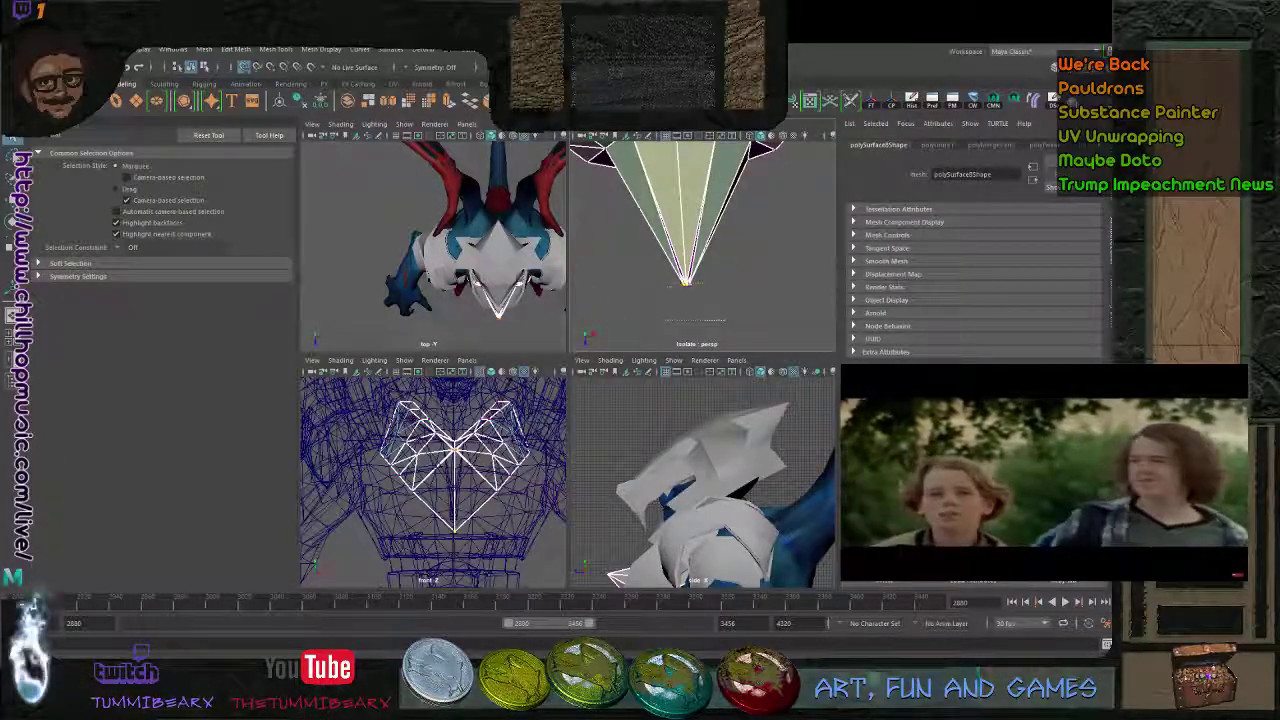
{"action": "key", "text": "ctrl+z"}
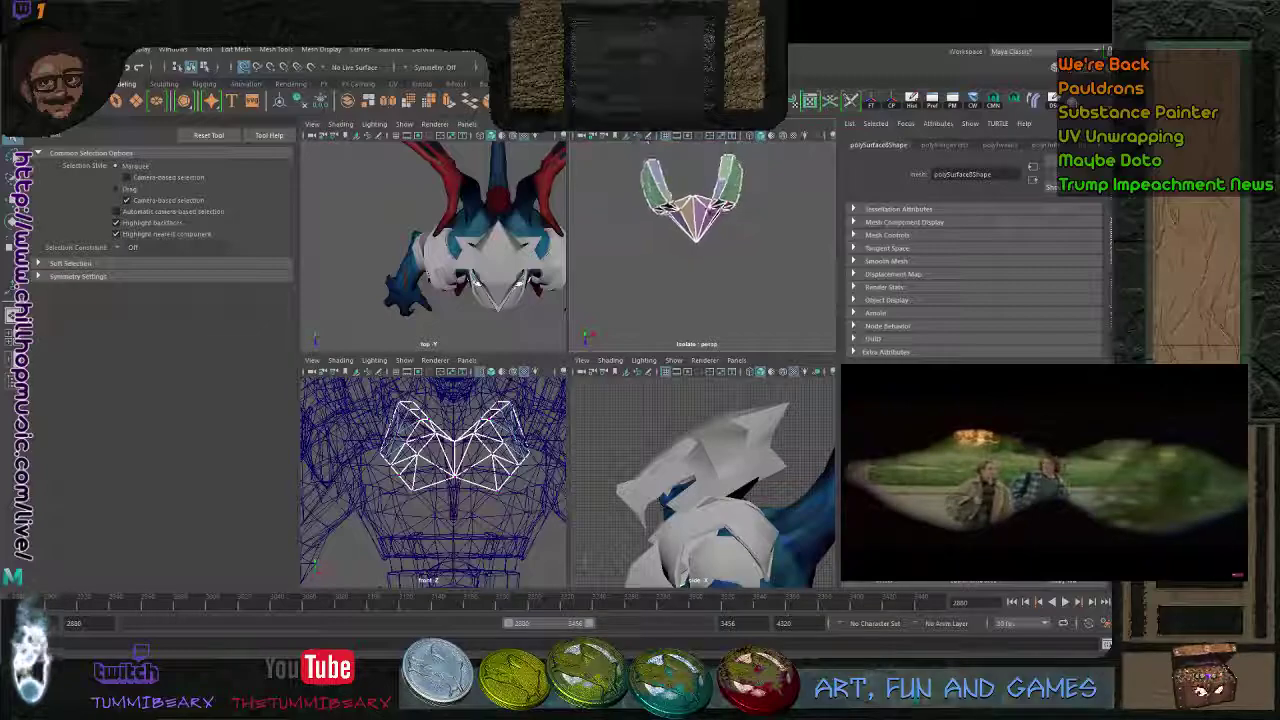
{"action": "left_click_drag", "start_coordinate": [690, 260], "coordinate": [696, 228], "text": "alt"}
{"action": "right_click_drag", "start_coordinate": [696, 228], "coordinate": [760, 235], "text": "alt"}
{"action": "key", "text": "w"}
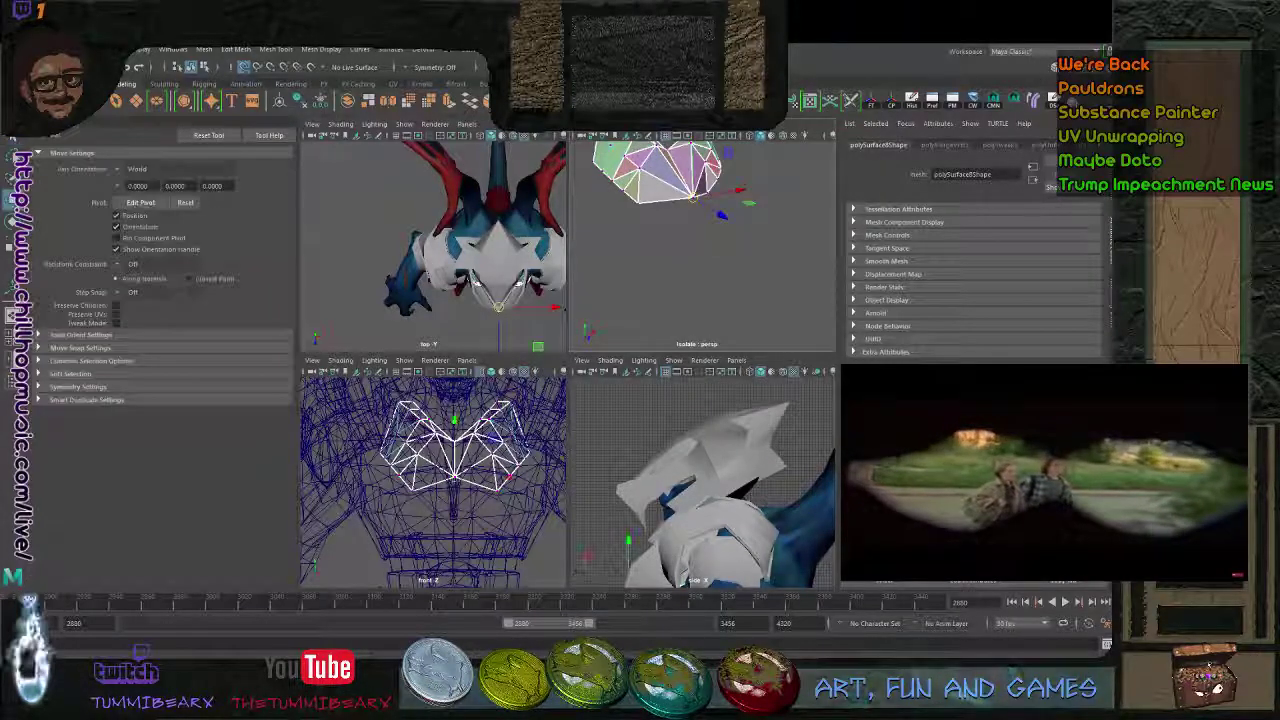
{"action": "mouse_move", "coordinate": [741, 227]}
{"action": "left_mouse_down"}
{"action": "mouse_move", "coordinate": [804, 258]}
{"action": "mouse_move", "coordinate": [755, 233]}
{"action": "left_mouse_up"}
{"action": "left_click_drag", "start_coordinate": [655, 343], "coordinate": [692, 350], "text": "alt"}
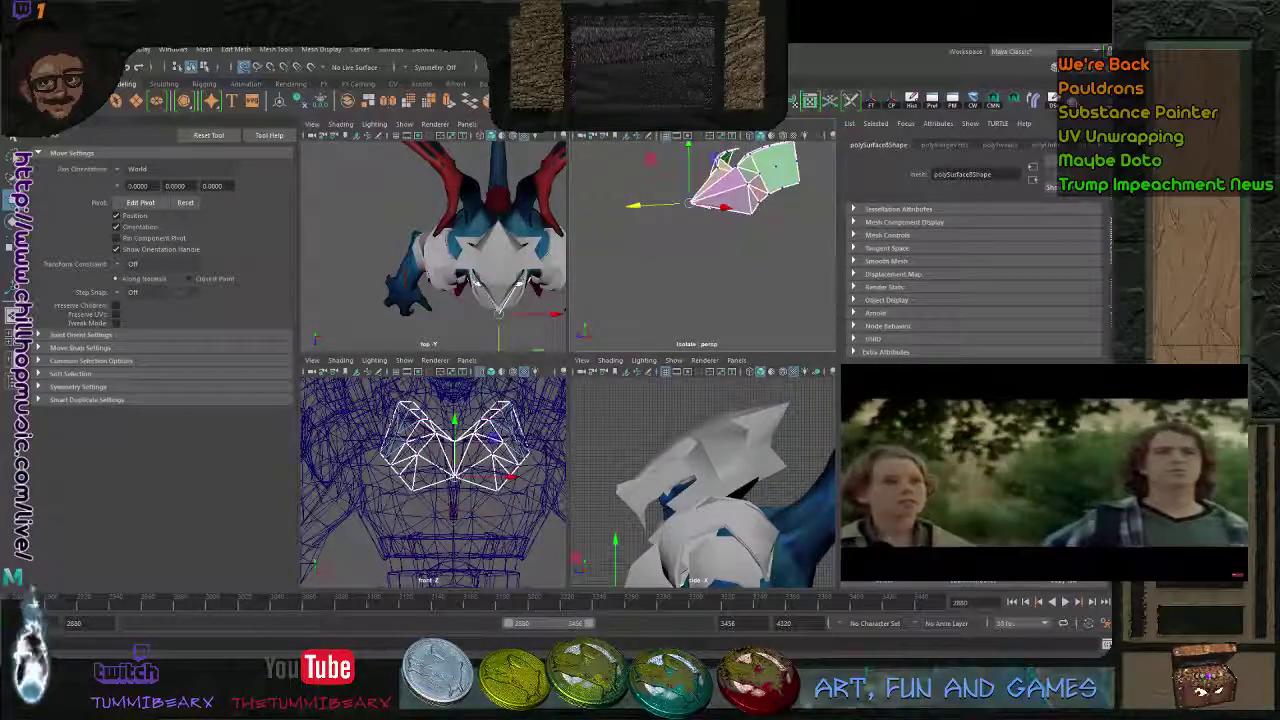
- Merge all of the combined plate's vertices with a 0.01 distance threshold and return to object selection
{"action": "left_click_drag", "start_coordinate": [704, 172], "coordinate": [655, 140]}
{"action": "middle_click_drag", "start_coordinate": [690, 190], "coordinate": [654, 248], "text": "alt"}
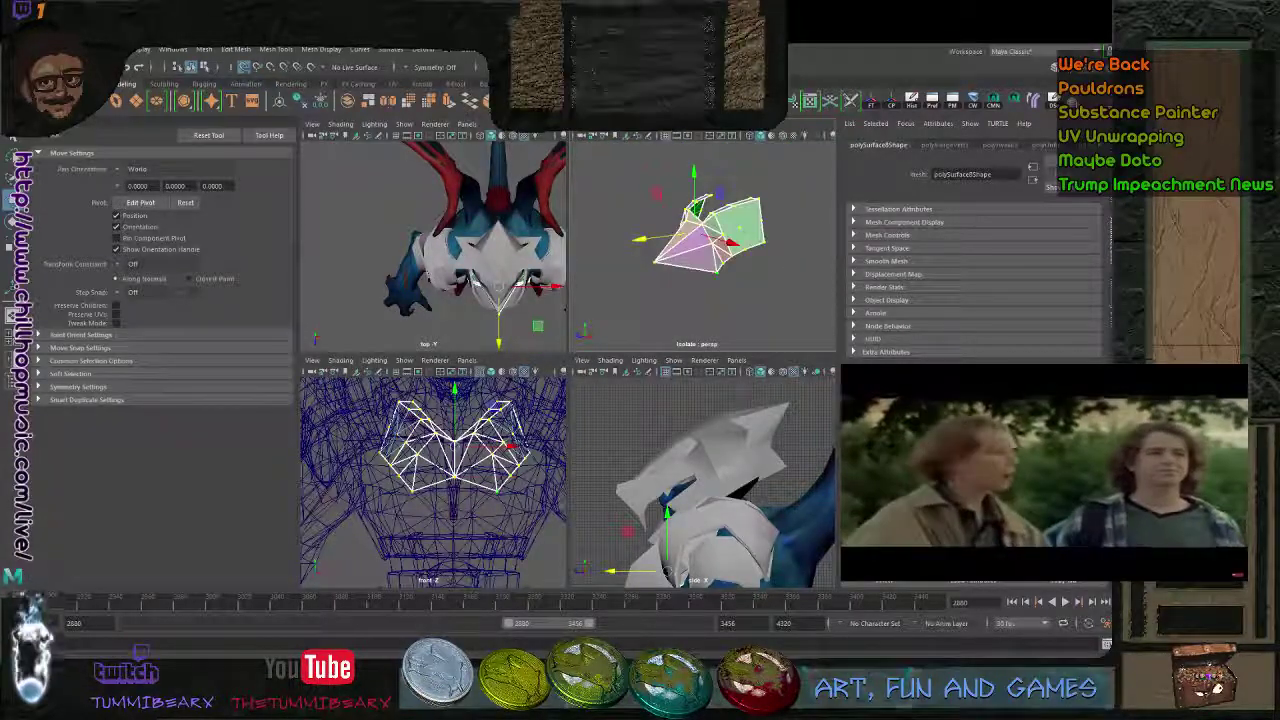
{"action": "scroll", "coordinate": [702, 243], "scroll_direction": "up", "scroll_amount": 2}
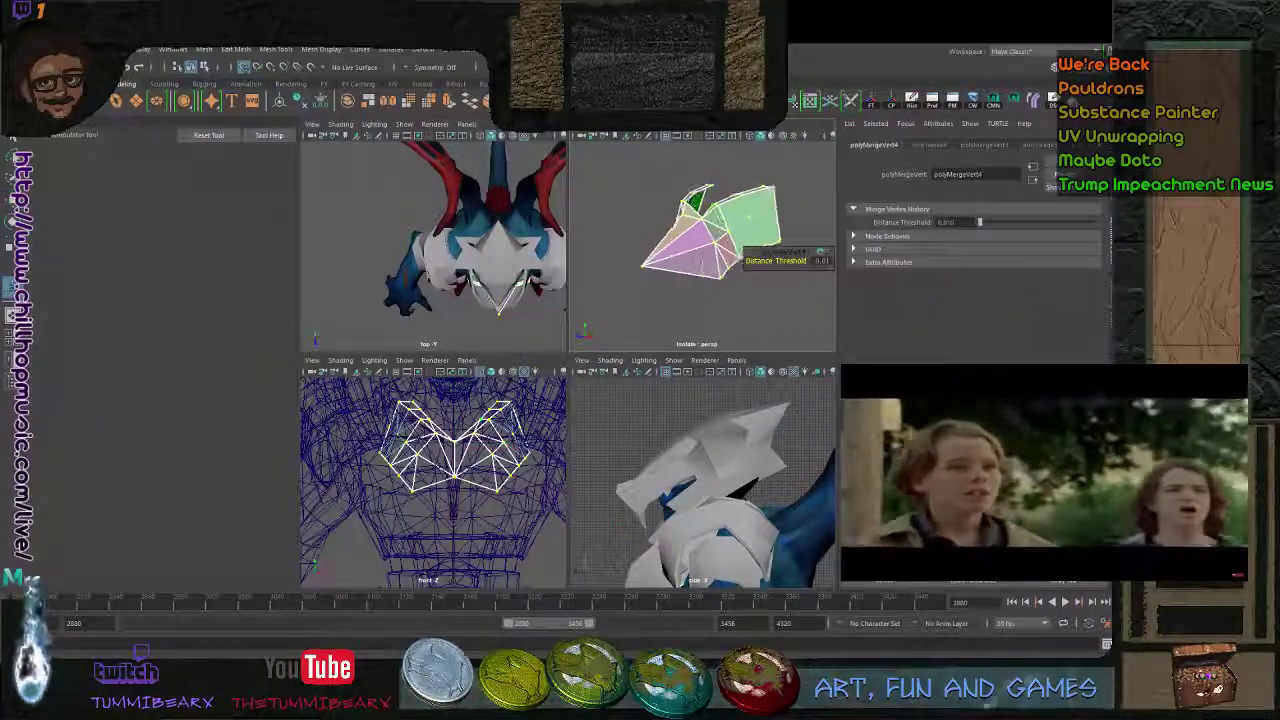
{"action": "key", "text": "q"}
{"action": "key", "text": "F8"}
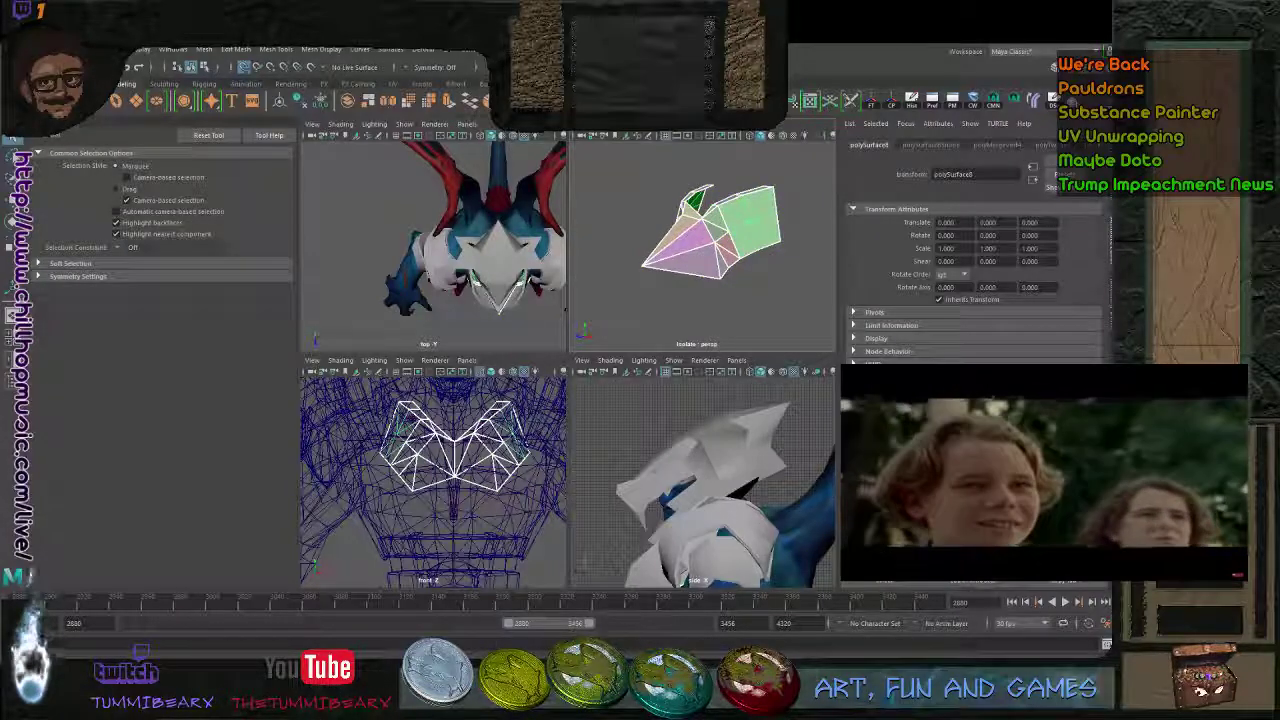
- Spread the two points beside the neckline notch apart sideways with the Scale tool to straighten the V
{"action": "left_click", "coordinate": [745, 188]}
{"action": "left_click_drag", "start_coordinate": [745, 188], "coordinate": [700, 188], "text": "alt"}
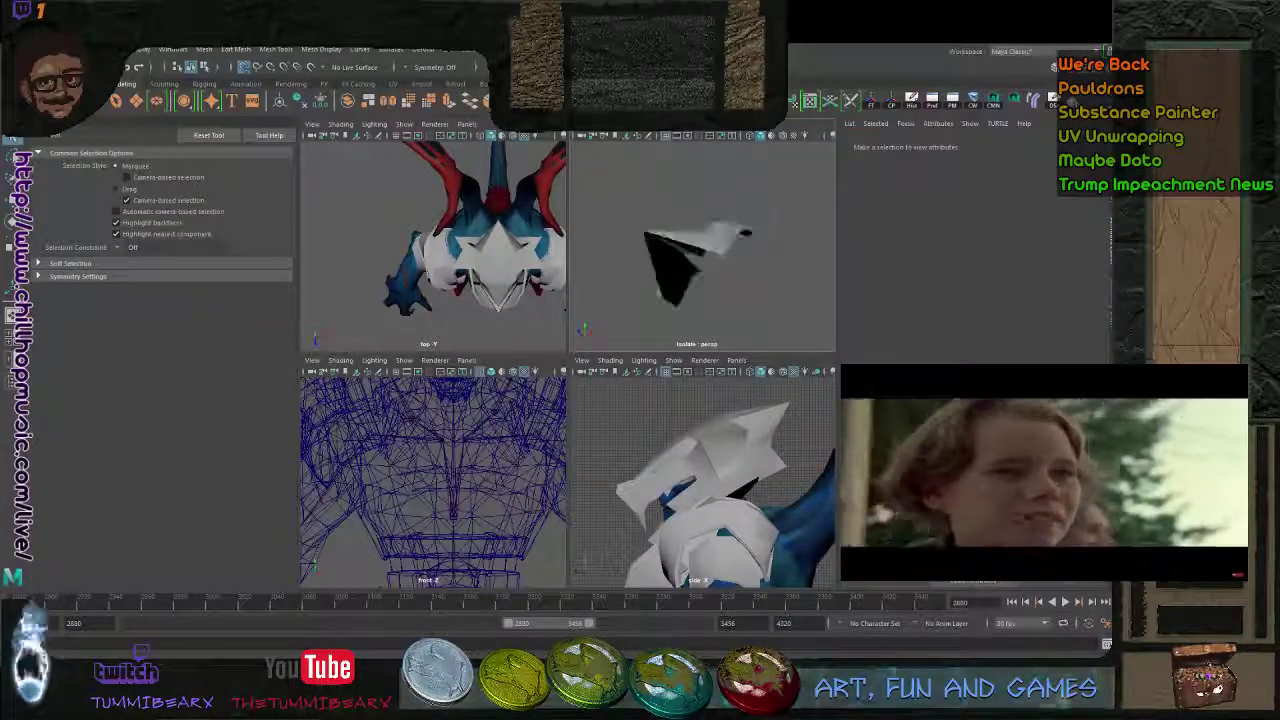
{"action": "scroll", "coordinate": [702, 243], "scroll_direction": "down", "scroll_amount": 3}
{"action": "left_click_drag", "start_coordinate": [690, 240], "coordinate": [740, 235], "text": "alt"}
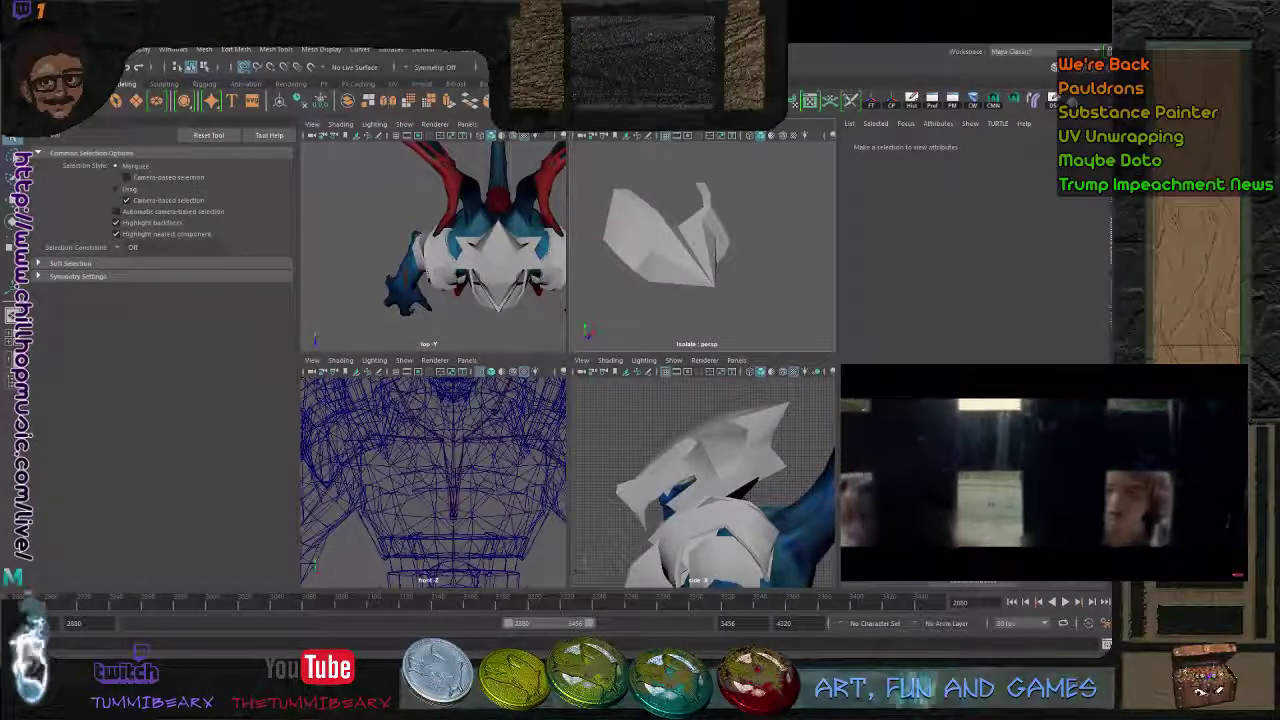
{"action": "scroll", "coordinate": [690, 243], "scroll_direction": "up", "scroll_amount": 2}
{"action": "left_click", "coordinate": [678, 245]}
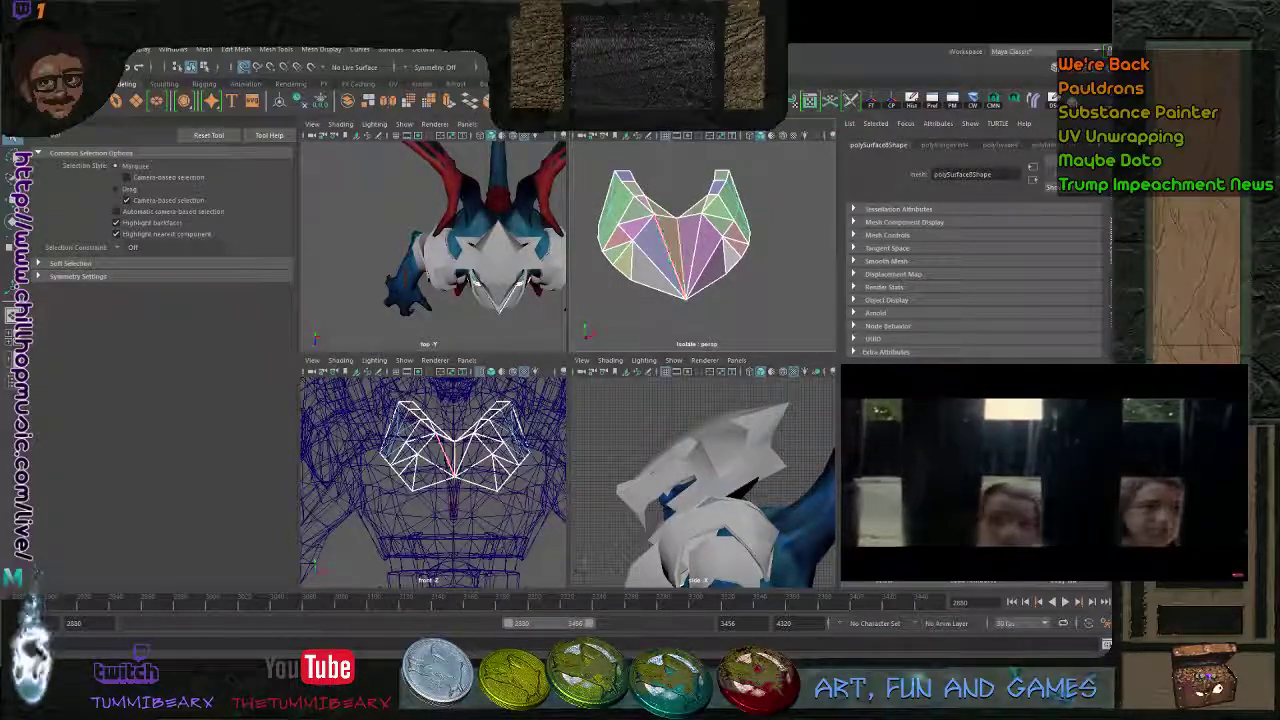
{"action": "key", "text": "r"}
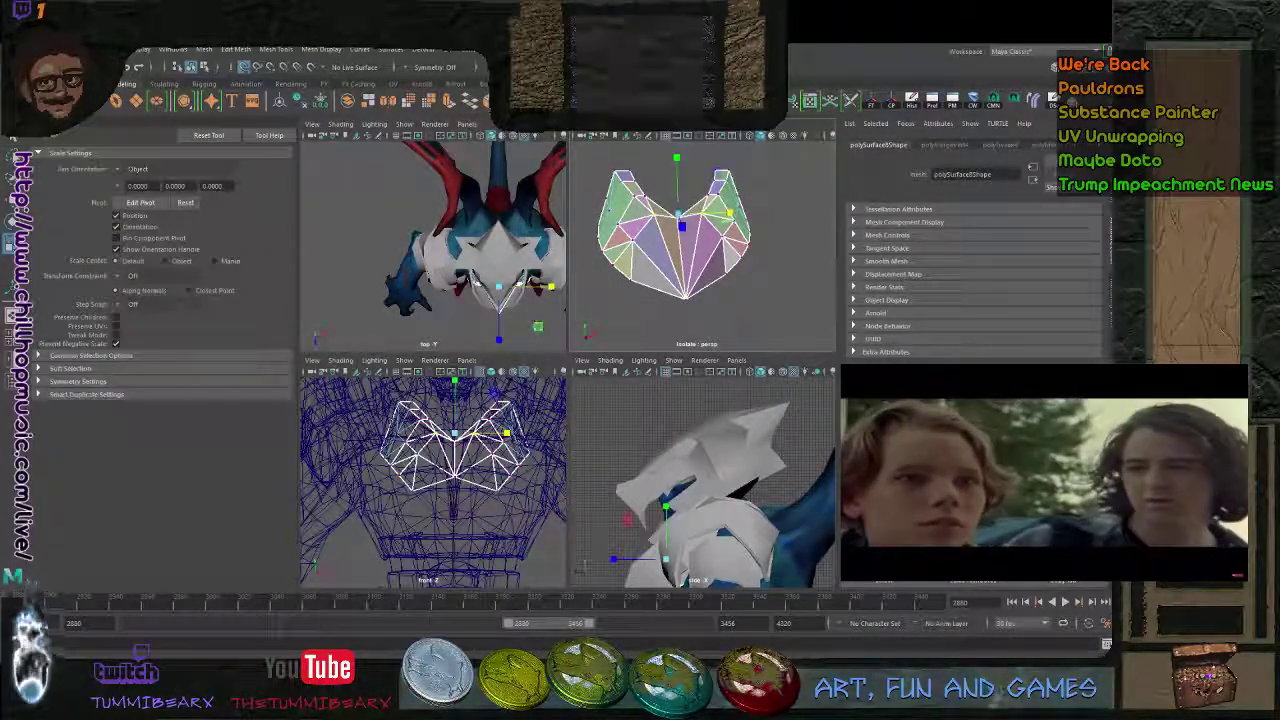
{"action": "key", "text": "q"}
{"action": "left_click_drag", "start_coordinate": [730, 240], "coordinate": [660, 238], "text": "alt"}
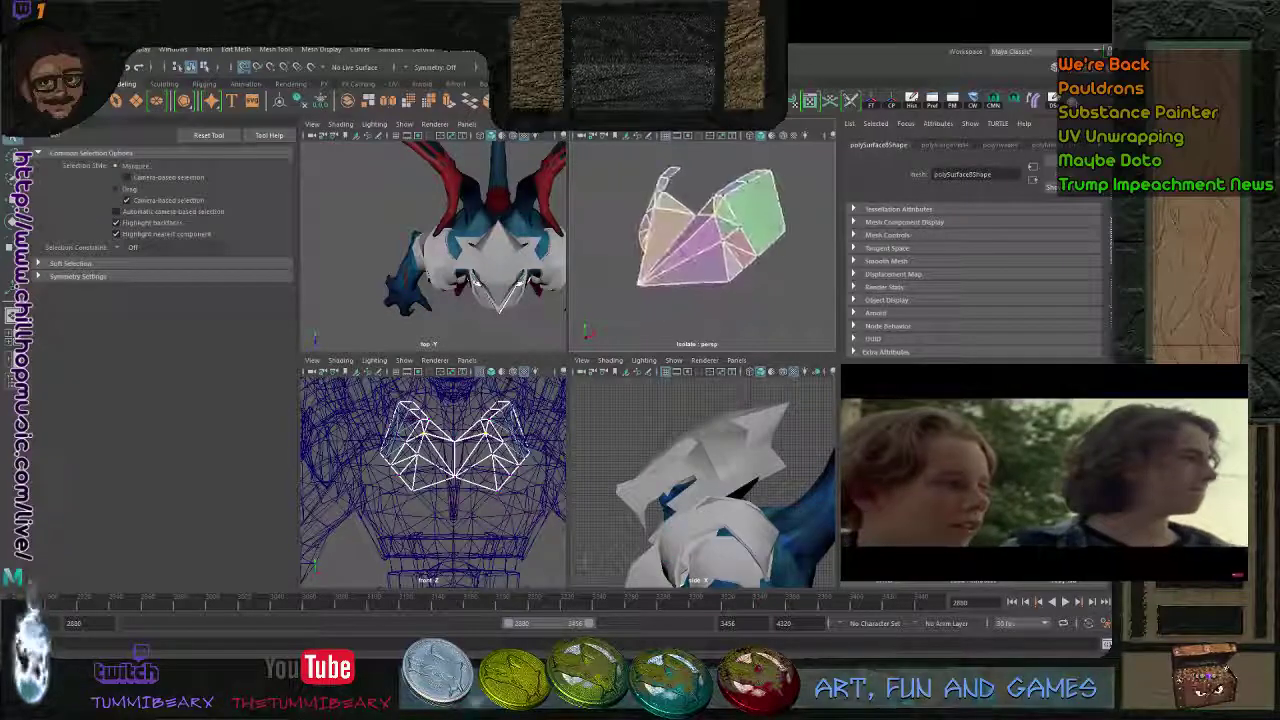
{"action": "left_click_drag", "start_coordinate": [645, 173], "coordinate": [662, 174], "text": "alt"}
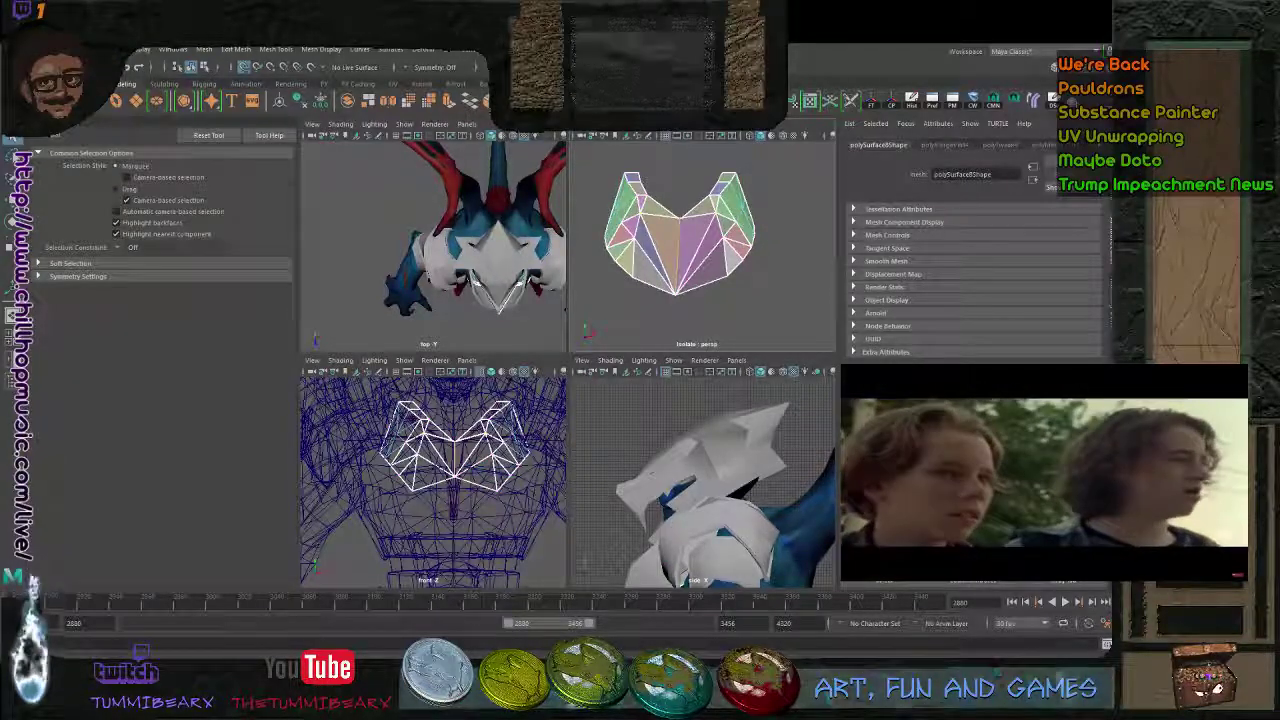
- Examine the reshaped plate's surface and the edges fanning out from its bottom tip
{"action": "left_click", "coordinate": [765, 285]}
{"action": "left_click_drag", "start_coordinate": [740, 250], "coordinate": [700, 248], "text": "alt"}
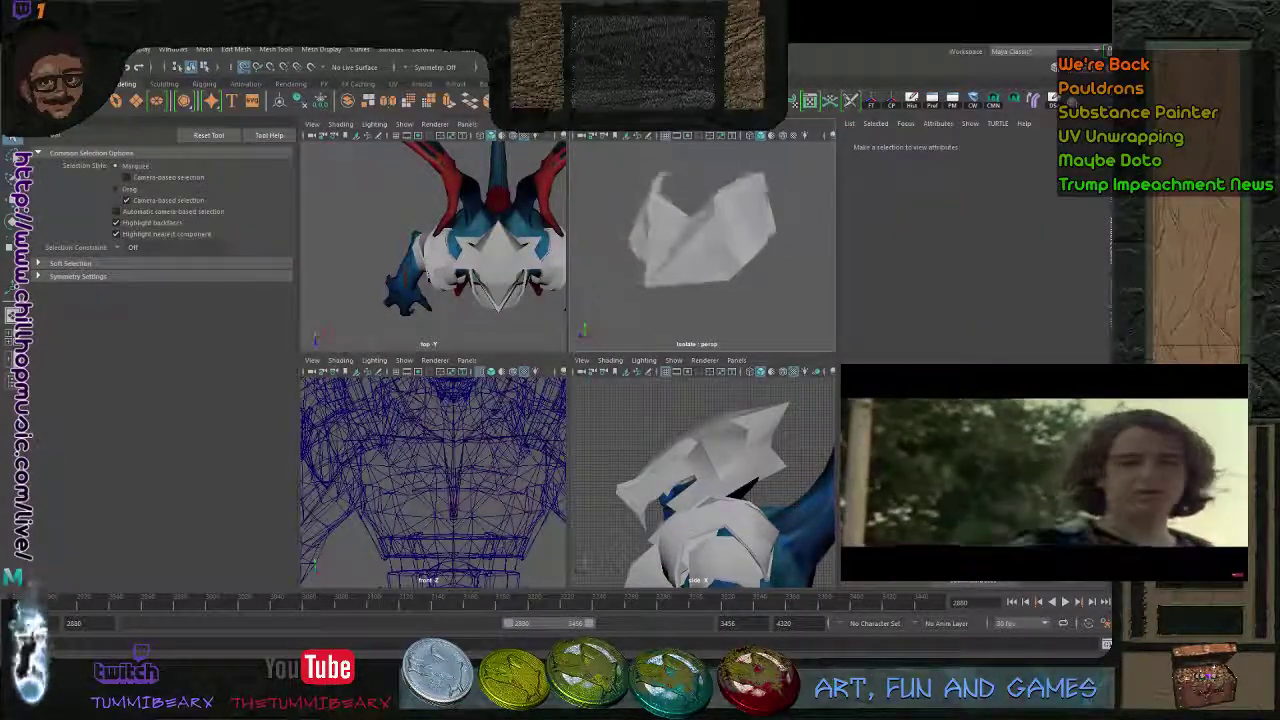
{"action": "left_click", "coordinate": [702, 252]}
{"action": "key", "text": "F10"}
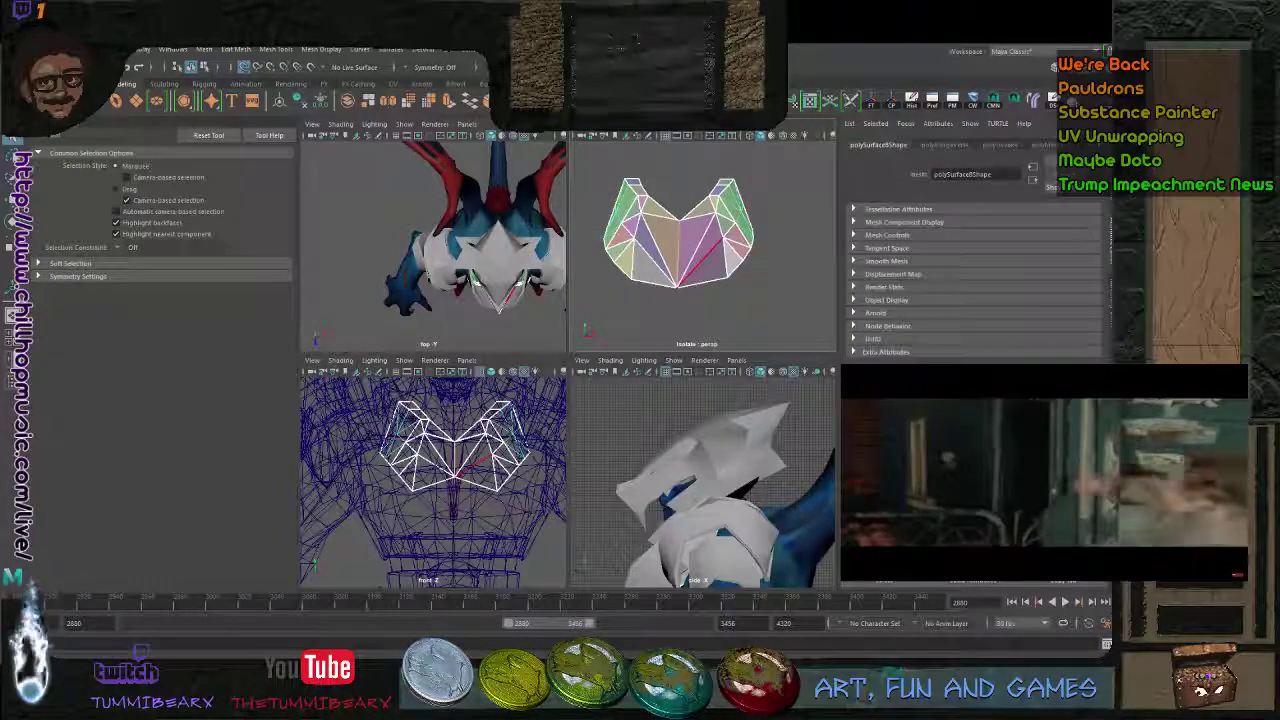
{"action": "right_click_drag", "start_coordinate": [680, 250], "coordinate": [748, 255], "text": "shift"}
{"action": "left_click", "coordinate": [765, 285]}
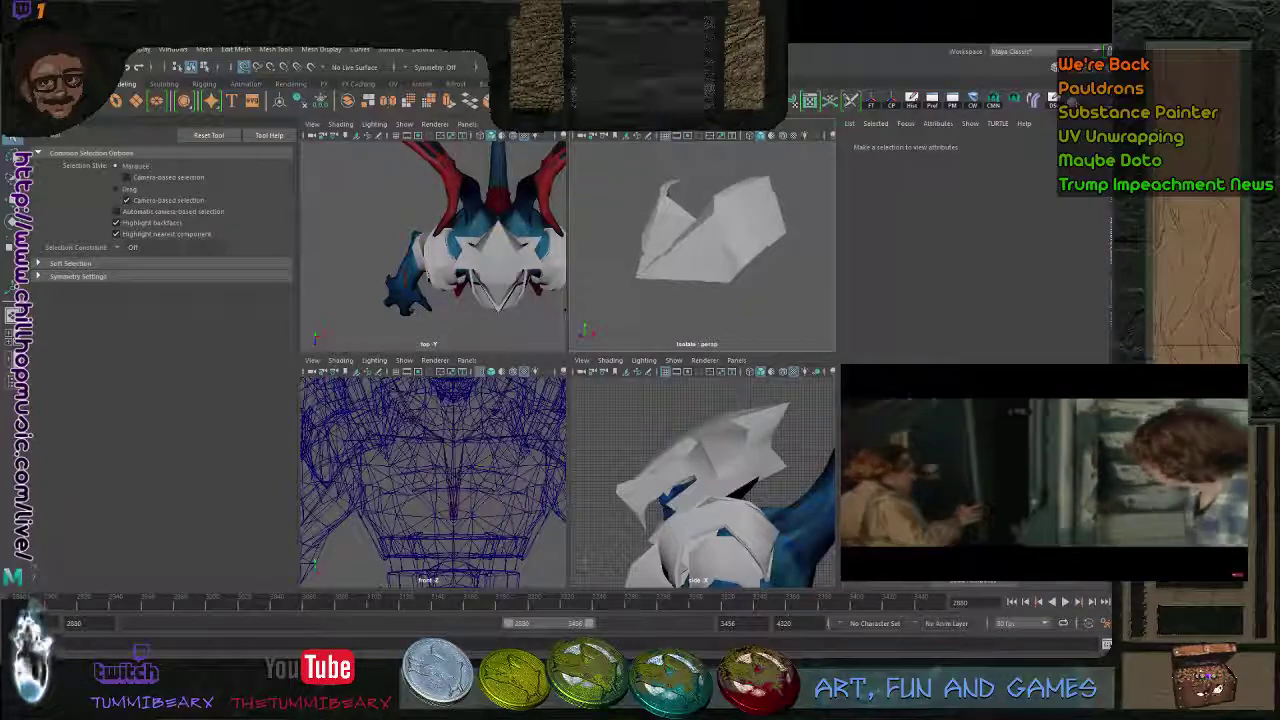
- Put the chest plate into edge selection and set symmetry to Object X
{"action": "left_click_drag", "start_coordinate": [703, 240], "coordinate": [690, 248], "text": "alt"}
{"action": "left_click", "coordinate": [690, 248]}
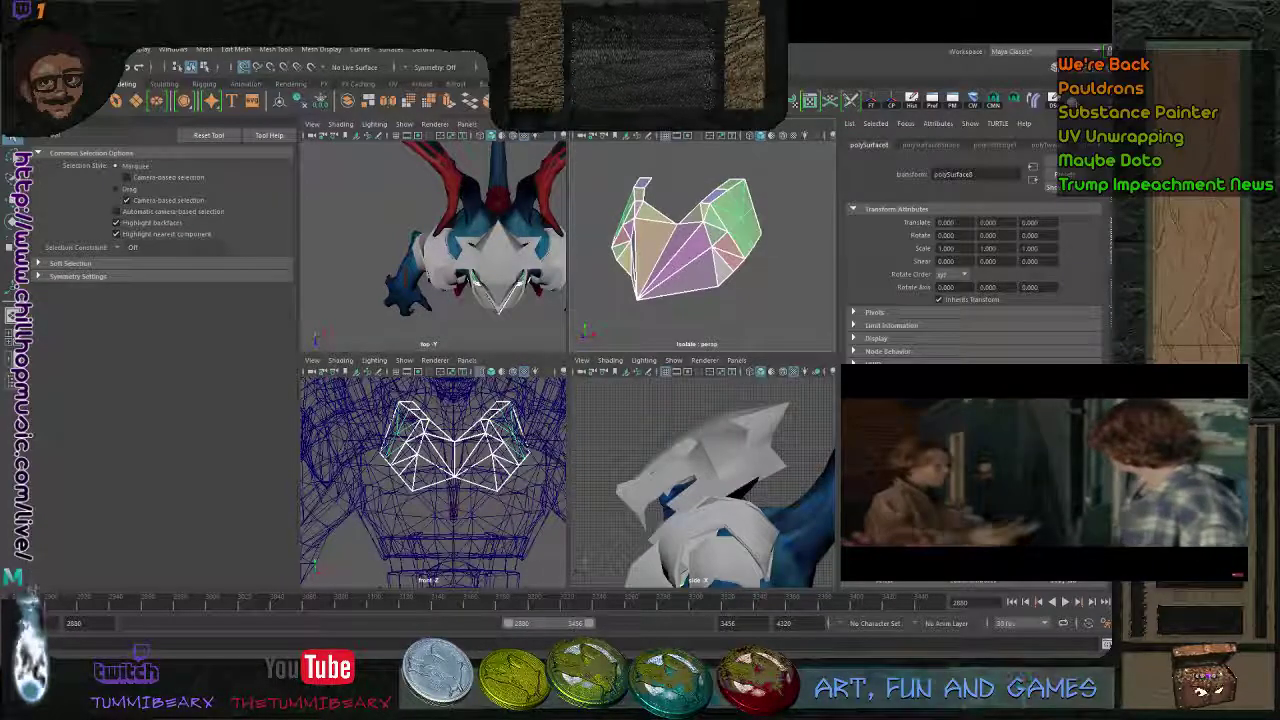
{"action": "right_click_drag", "start_coordinate": [692, 246], "coordinate": [694, 205]}
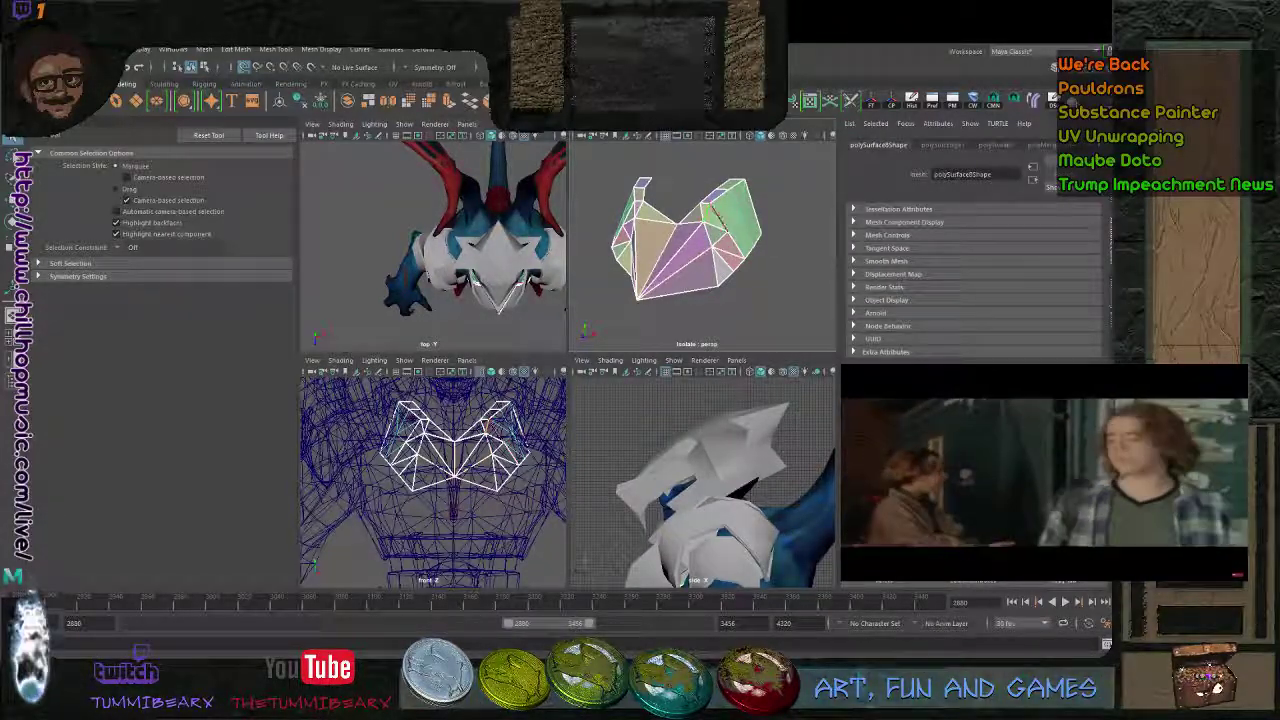
{"action": "left_click_drag", "start_coordinate": [628, 214], "coordinate": [682, 220], "text": "alt"}
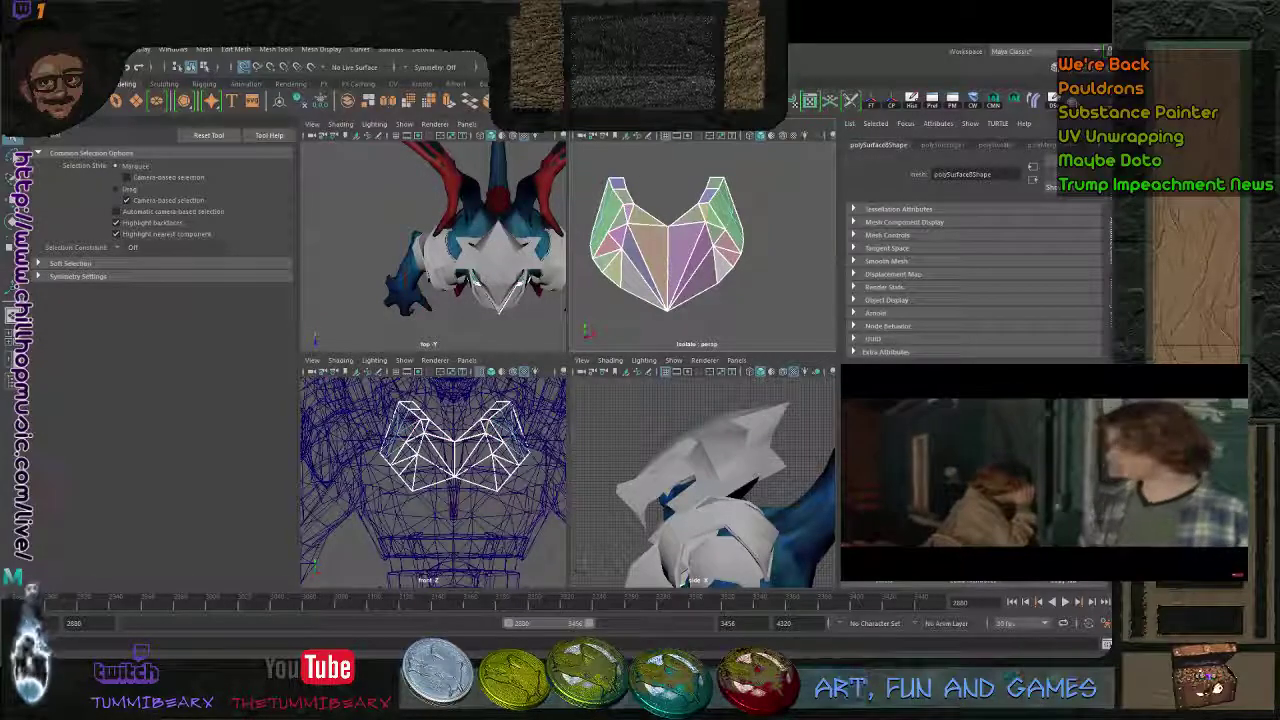
{"action": "left_click", "coordinate": [438, 67]}
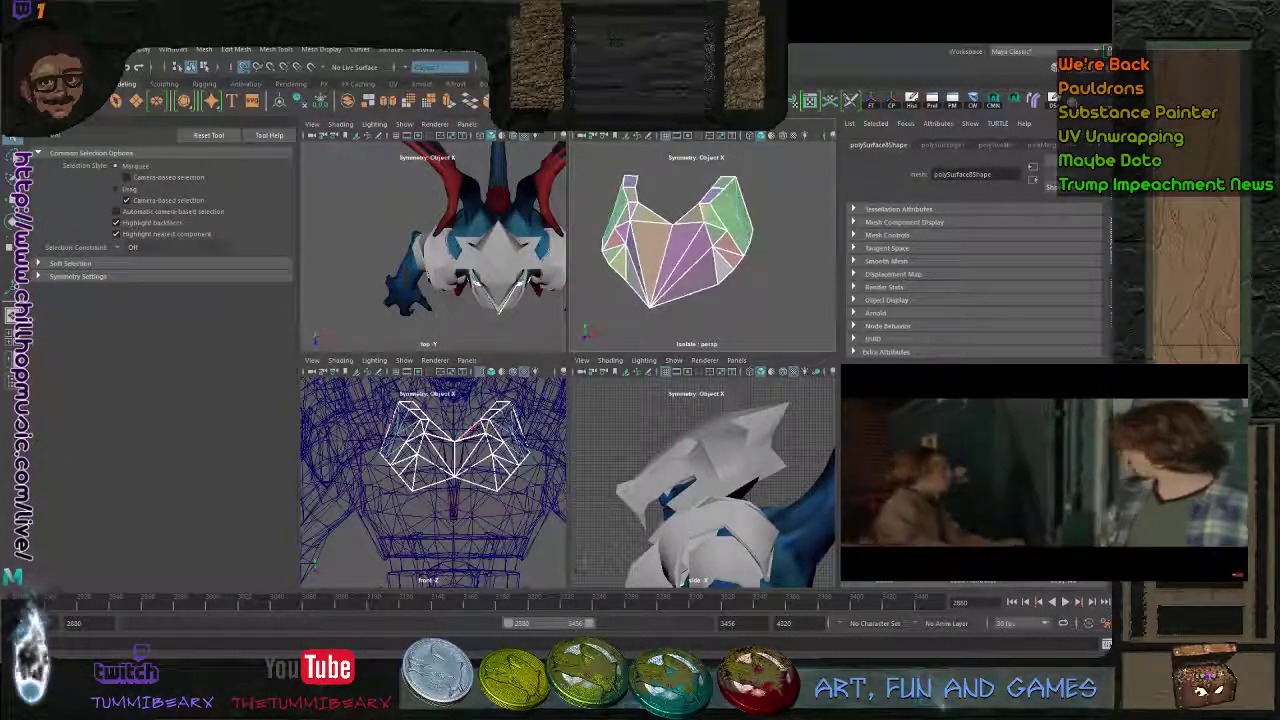
{"action": "left_click_drag", "start_coordinate": [684, 218], "coordinate": [714, 222], "text": "alt"}
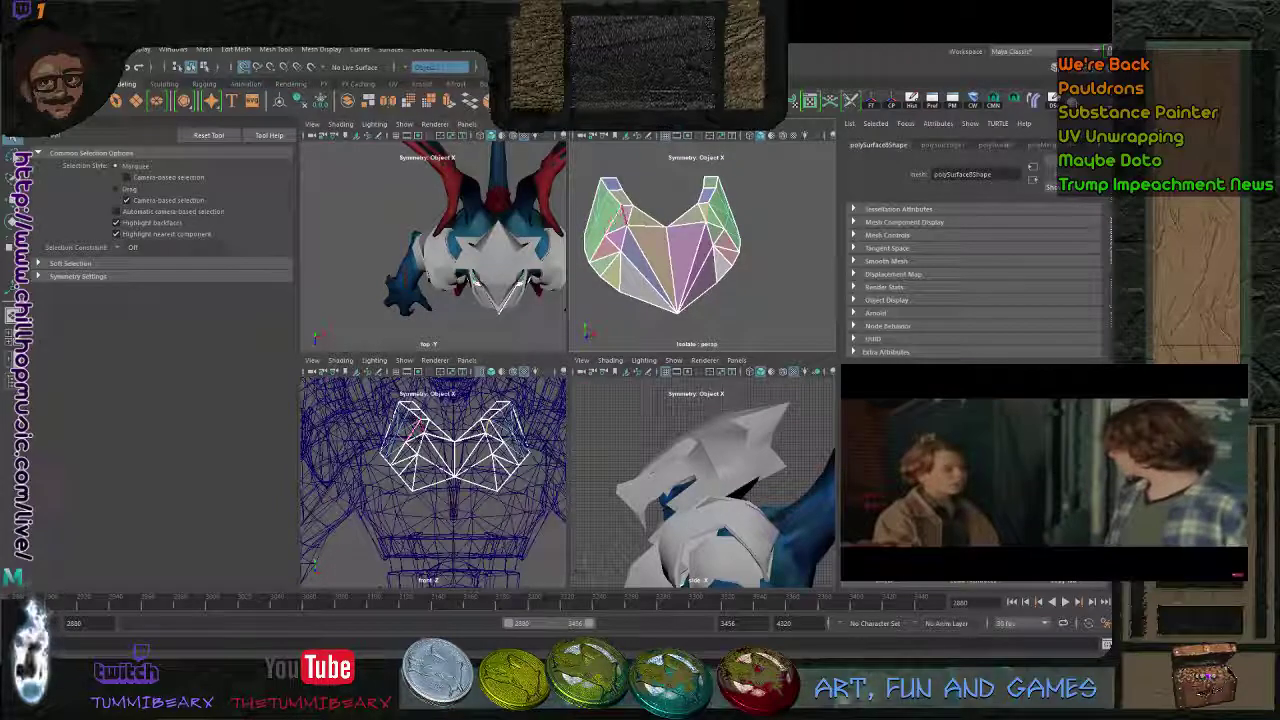
- Examine the edges on the large side faces of both halves of the plate
{"action": "left_click_drag", "start_coordinate": [732, 213], "coordinate": [674, 208], "text": "alt"}
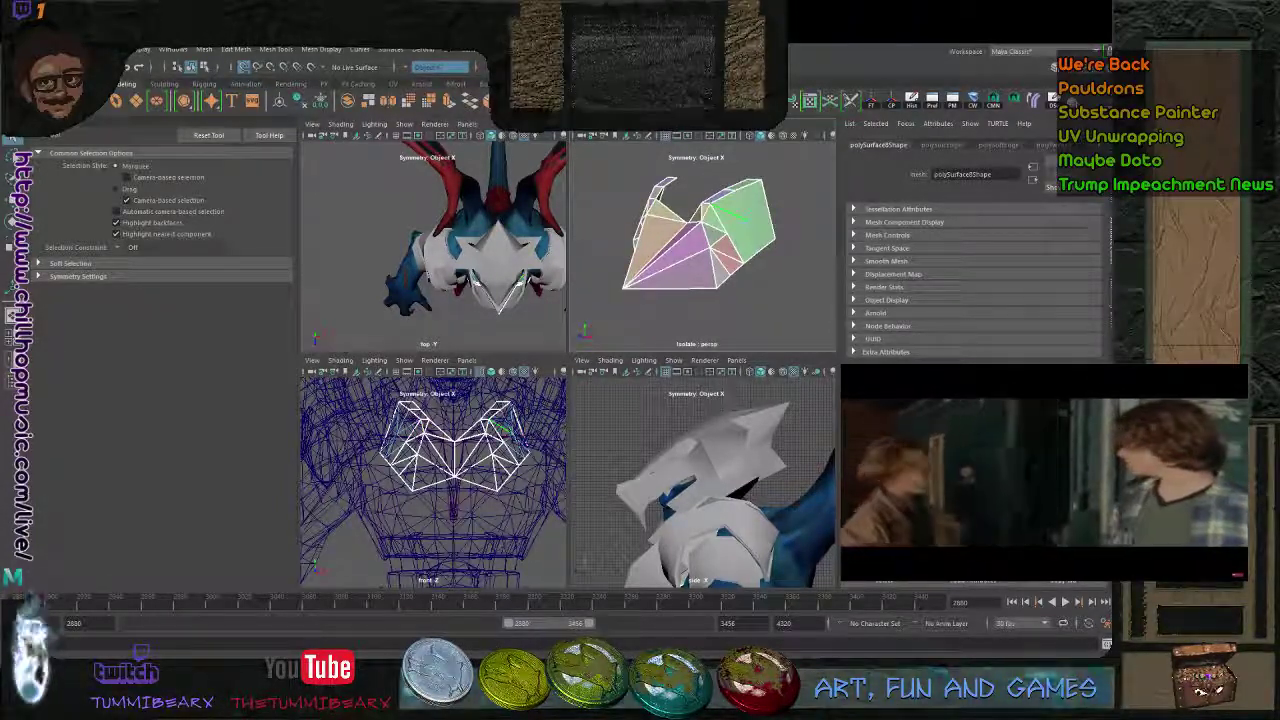
{"action": "left_click", "coordinate": [742, 206]}
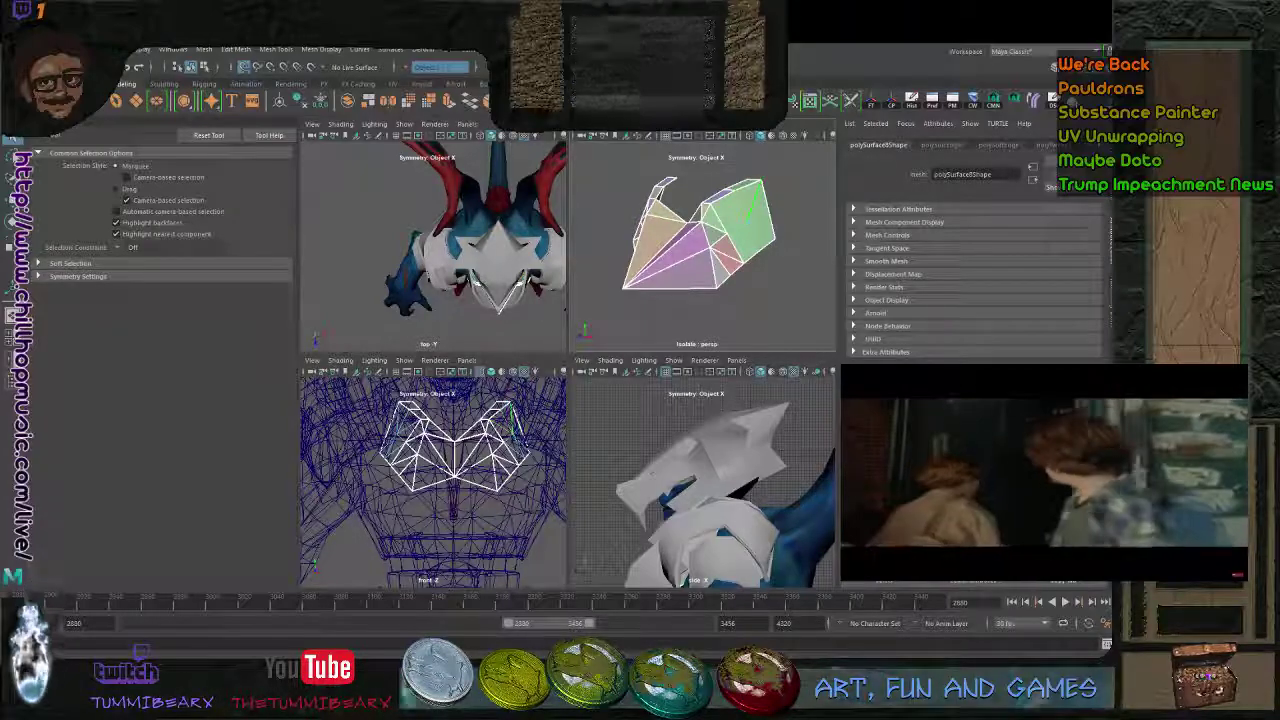
{"action": "left_click_drag", "start_coordinate": [690, 214], "coordinate": [790, 216], "text": "alt"}
{"action": "middle_click_drag", "start_coordinate": [660, 215], "coordinate": [714, 246], "text": "alt"}
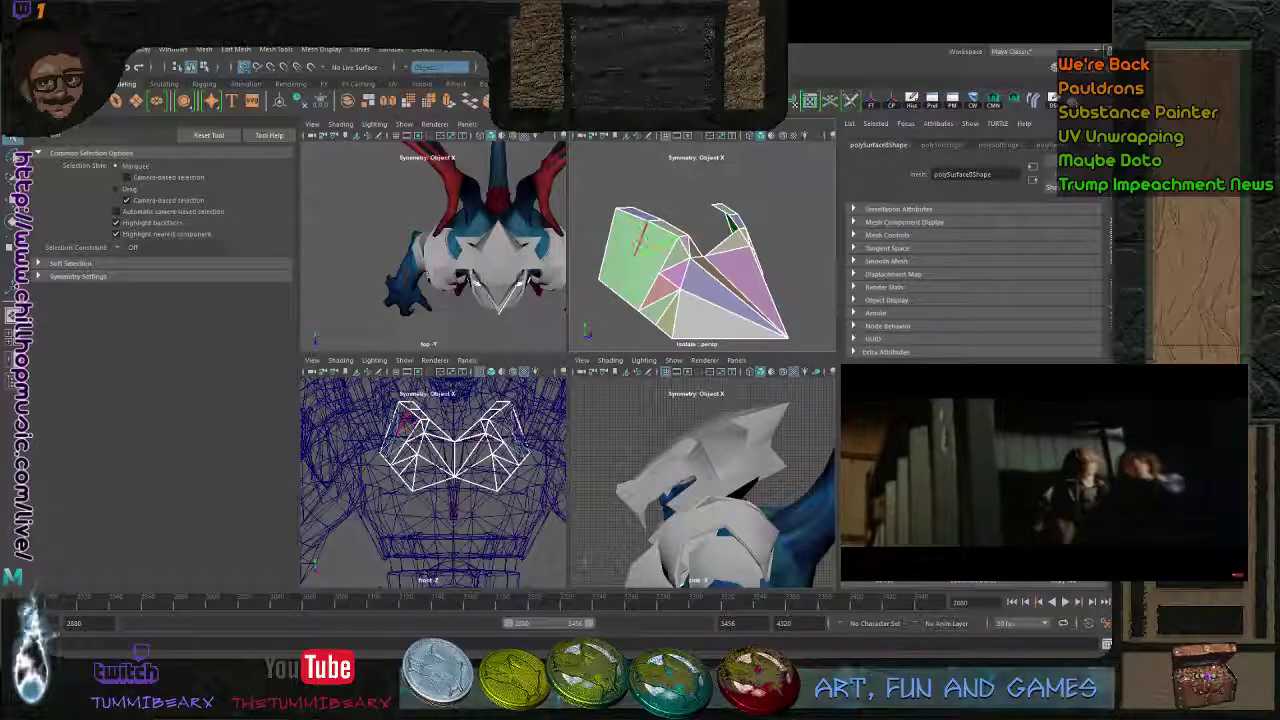
{"action": "left_click", "coordinate": [627, 236]}
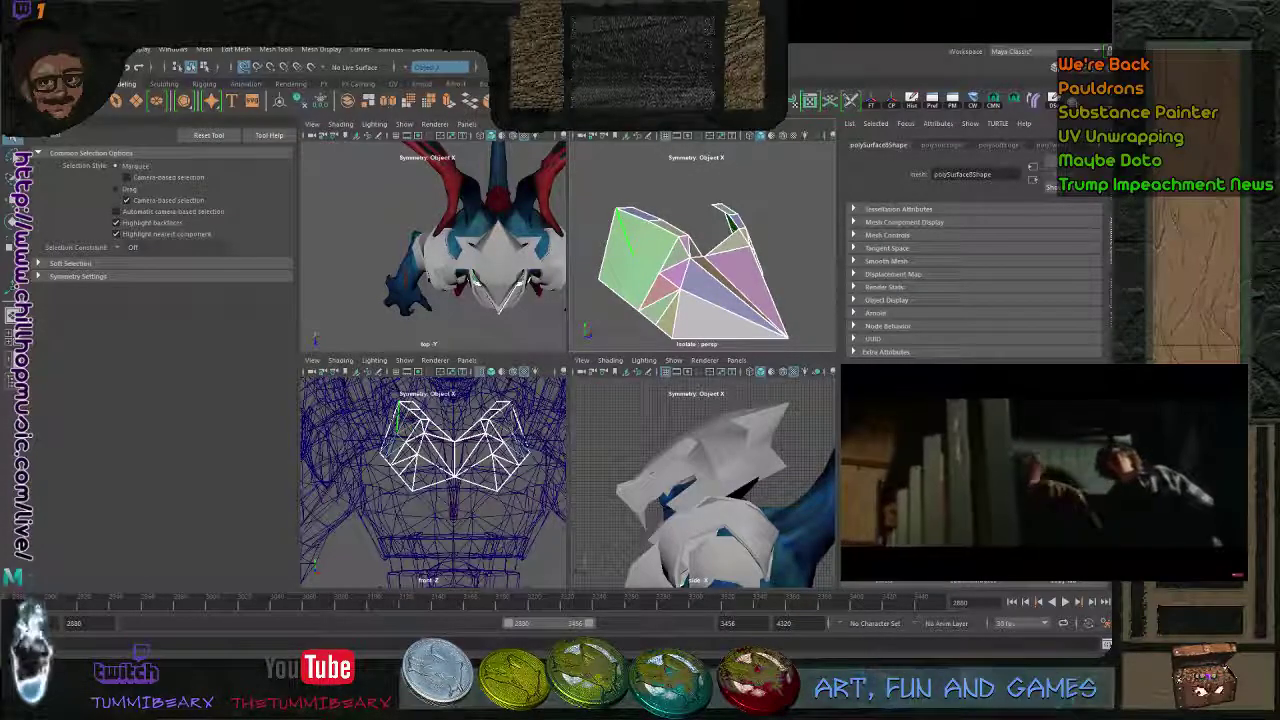
{"action": "middle_click_drag", "start_coordinate": [627, 236], "coordinate": [604, 207], "text": "alt"}
{"action": "left_click_drag", "start_coordinate": [665, 220], "coordinate": [565, 206], "text": "alt"}
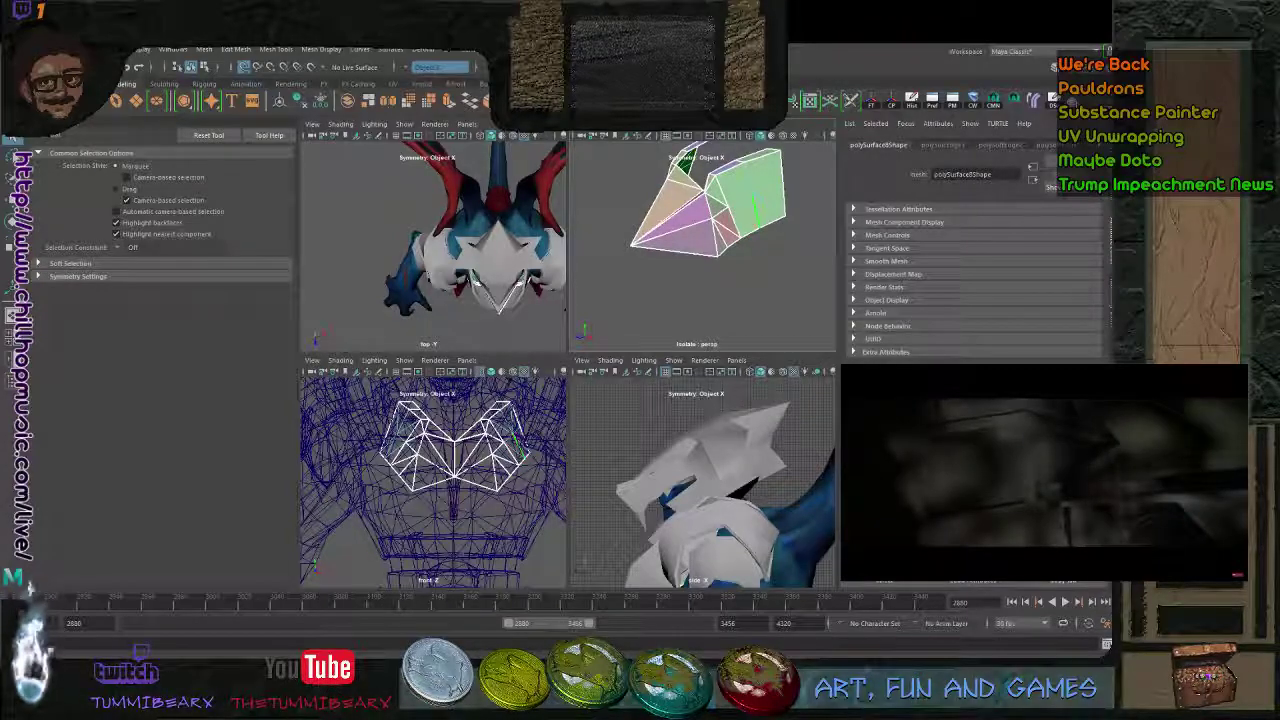
{"action": "left_click_drag", "start_coordinate": [655, 213], "coordinate": [780, 230], "text": "alt"}
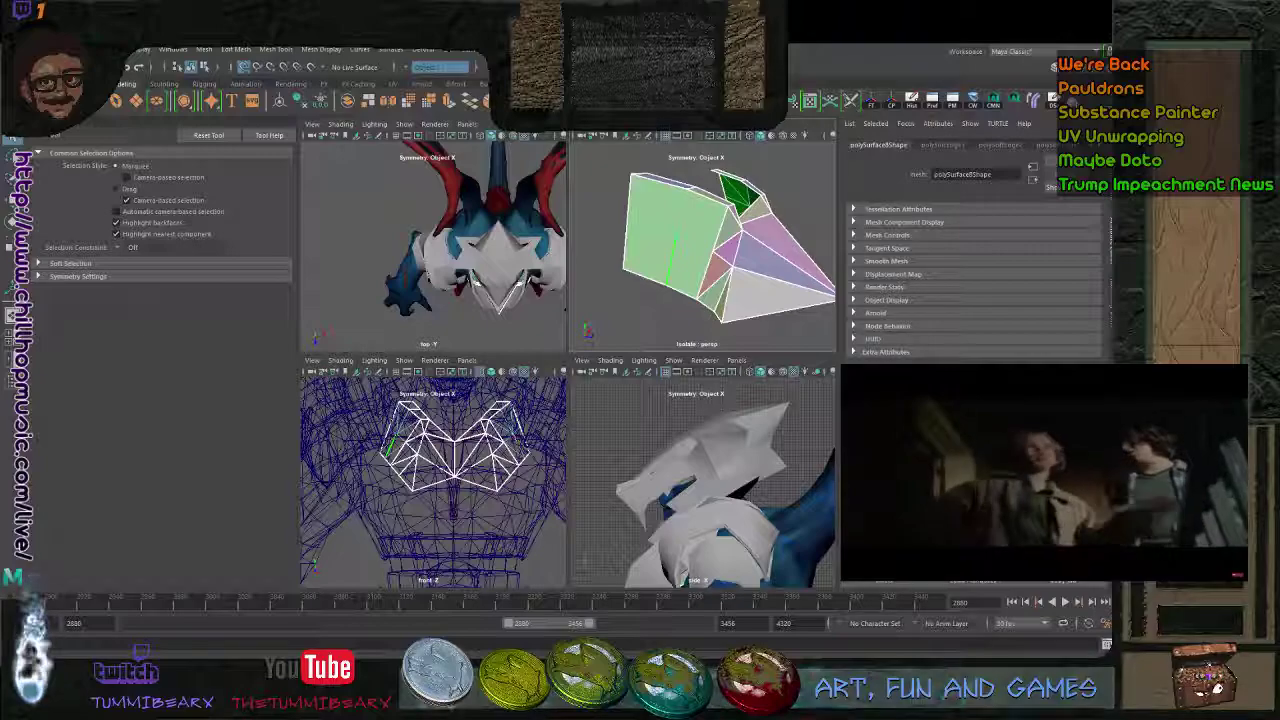
- Deselect the chest plate and check its overall shape from the front
{"action": "key", "text": "F8"}
{"action": "left_click", "coordinate": [796, 200]}
{"action": "left_click_drag", "start_coordinate": [796, 205], "coordinate": [680, 236], "text": "alt"}
{"action": "left_click", "coordinate": [740, 268]}
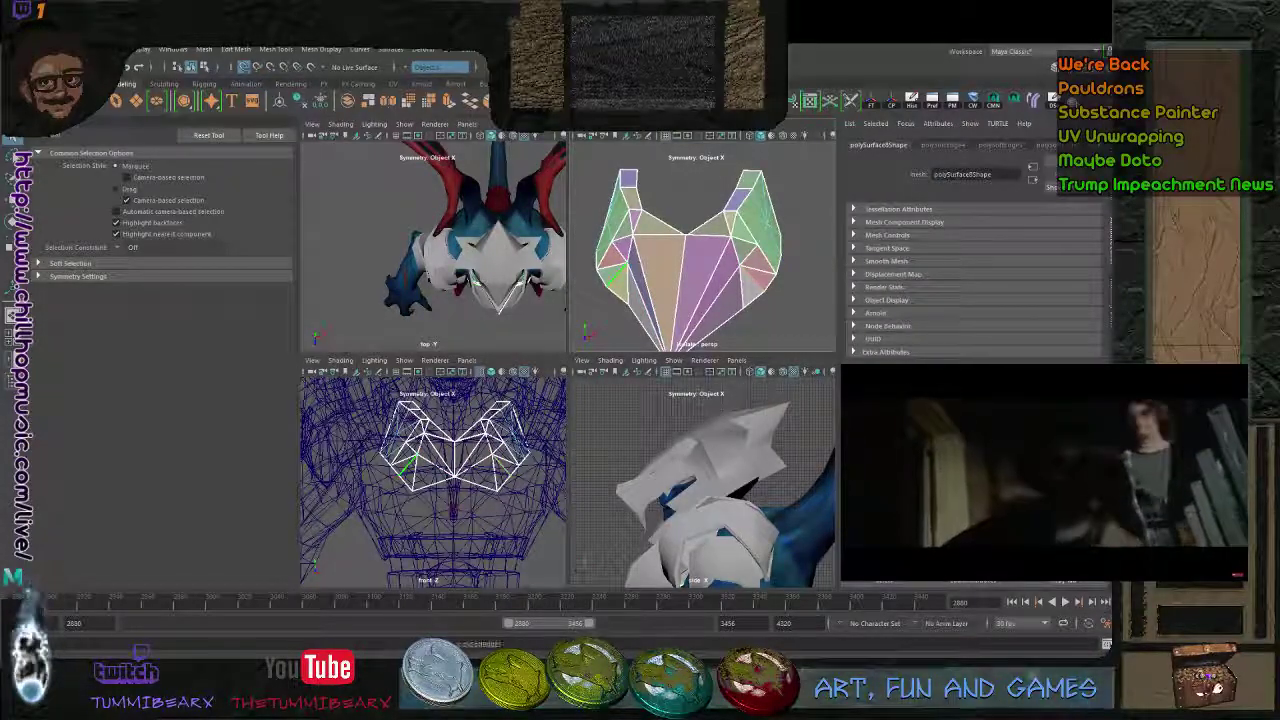
{"action": "left_click", "coordinate": [802, 236]}
{"action": "scroll", "coordinate": [802, 236], "scroll_direction": "down", "scroll_amount": 4}
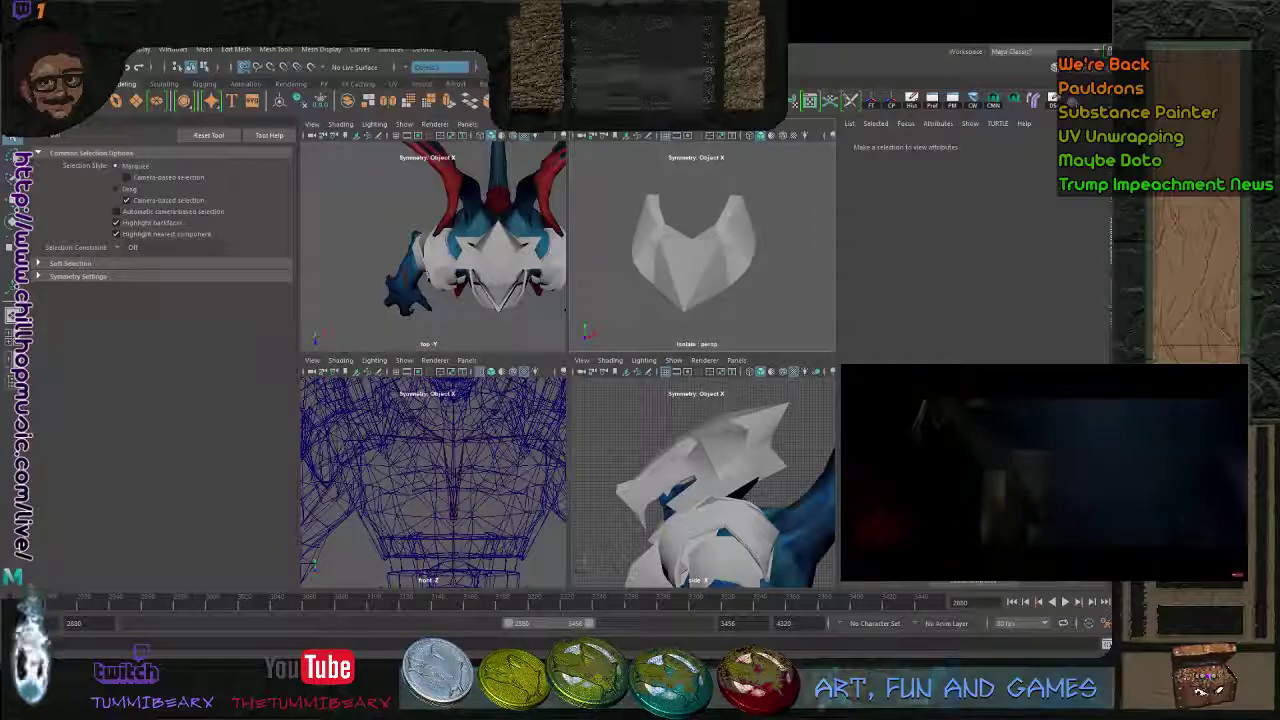
- Select the short edge on the chest plate's lower outer side, repeat the last edge command on it, and reselect the plate for edge selection
{"action": "left_click_drag", "start_coordinate": [740, 245], "coordinate": [700, 250], "text": "alt"}
{"action": "left_click", "coordinate": [700, 262]}
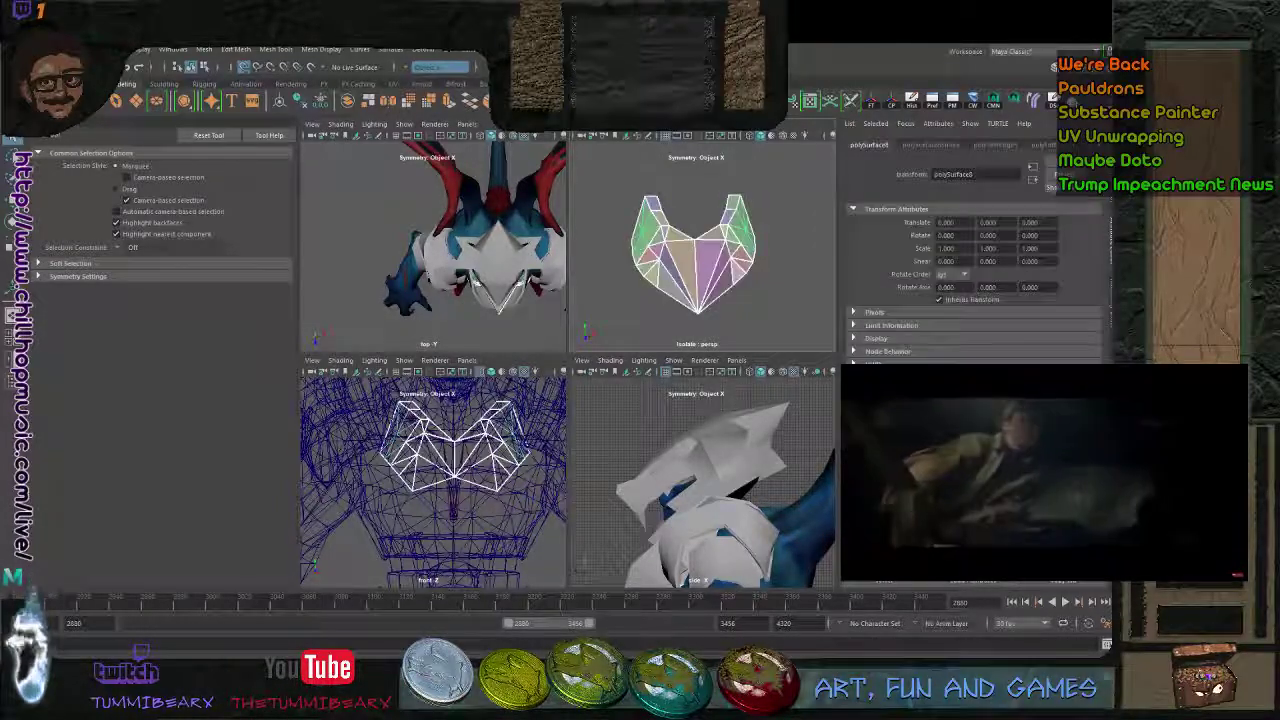
{"action": "key", "text": "F10"}
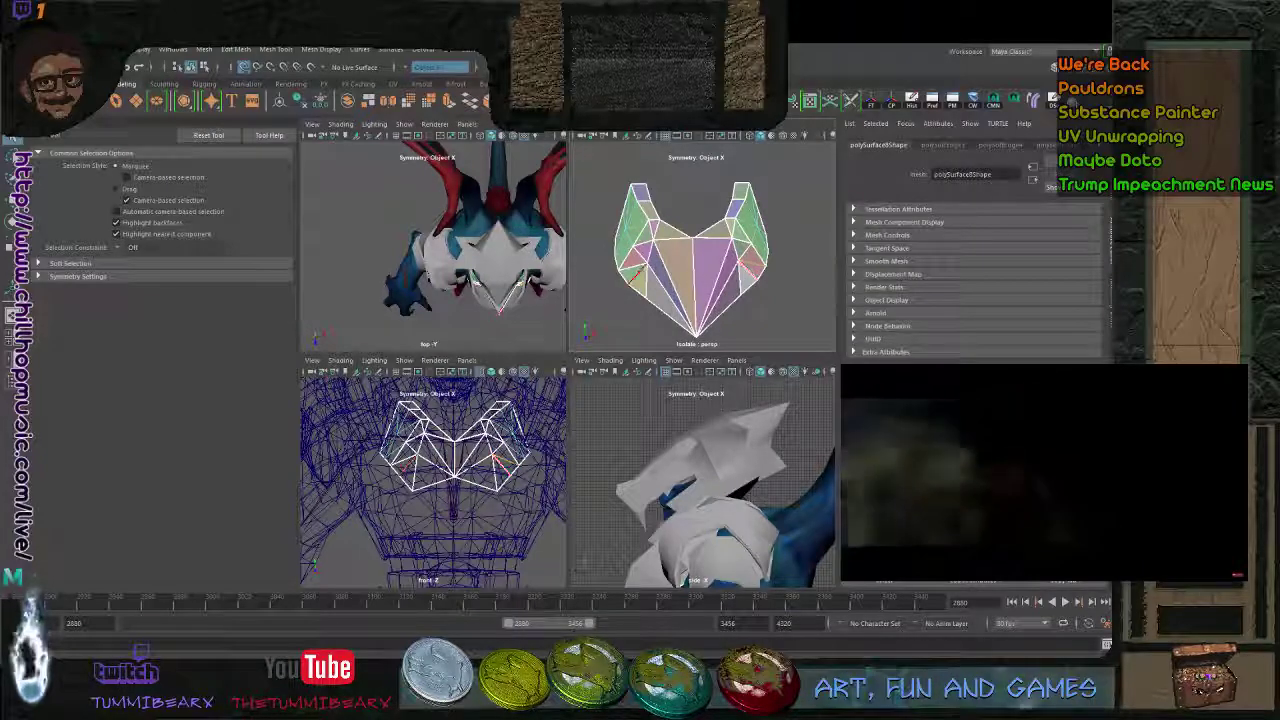
{"action": "left_click", "coordinate": [637, 273]}
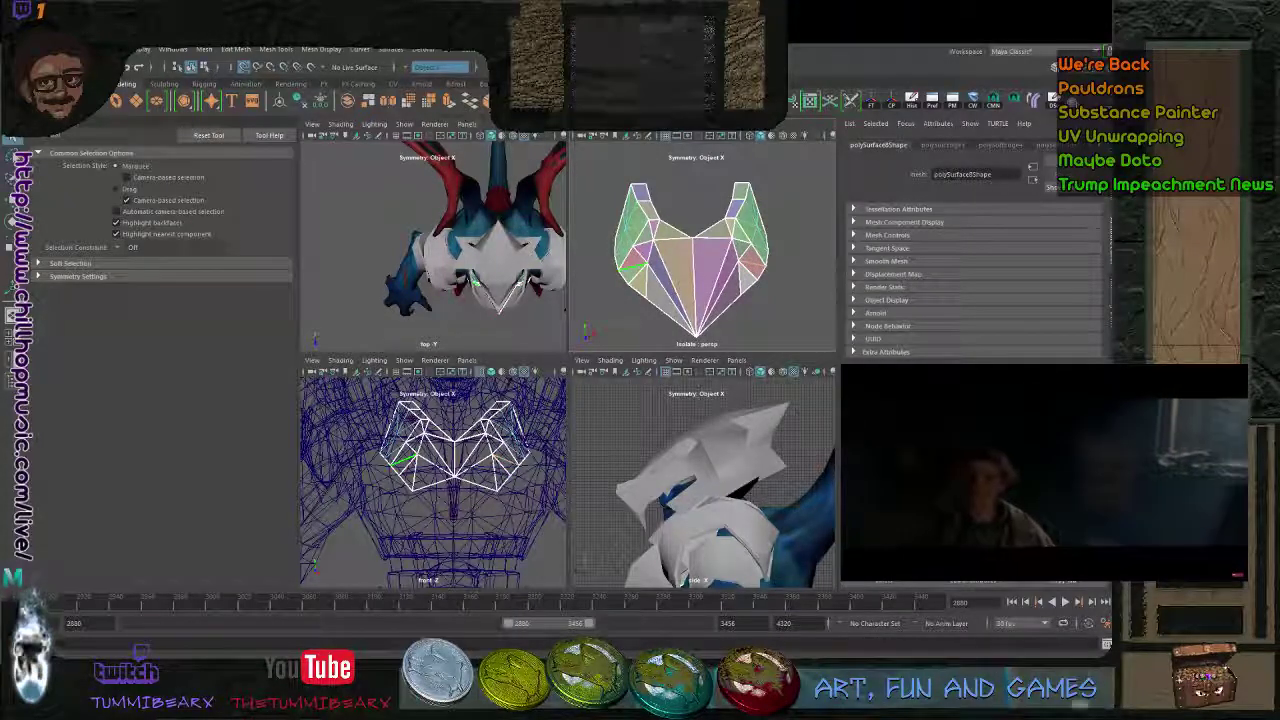
{"action": "key", "text": "g"}
{"action": "left_click", "coordinate": [698, 205]}
{"action": "mouse_move", "coordinate": [698, 250]}
{"action": "left_mouse_down", "text": "alt"}
{"action": "mouse_move", "coordinate": [755, 252]}
{"action": "mouse_move", "coordinate": [703, 270]}
{"action": "left_mouse_up", "text": "alt"}
{"action": "left_click", "coordinate": [703, 300]}
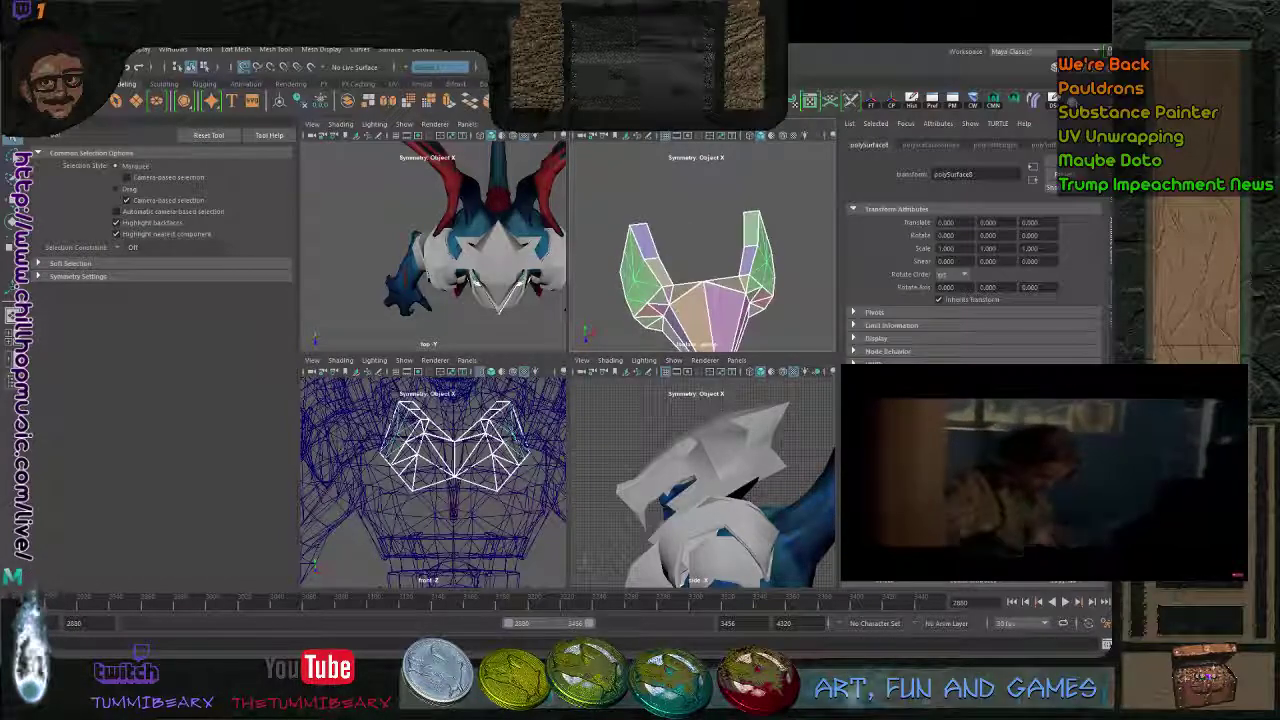
{"action": "key", "text": "F10"}
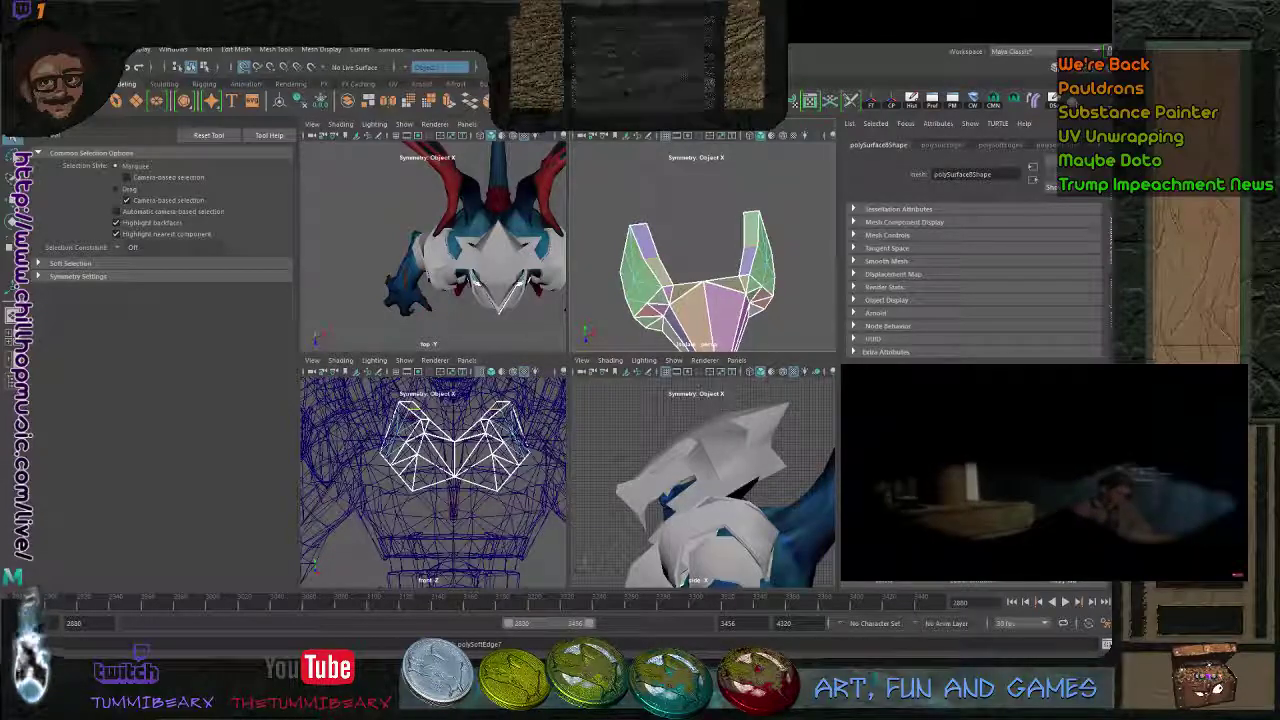
- Return the chest plate to object selection, apply a planar UV projection to it, and open the projection's Y rotation for editing
{"action": "key", "text": "F8"}
{"action": "scroll", "coordinate": [638, 322], "scroll_direction": "down", "scroll_amount": 3}
{"action": "middle_click_drag", "start_coordinate": [638, 322], "coordinate": [627, 265], "text": "alt"}
{"action": "scroll", "coordinate": [627, 265], "scroll_direction": "down", "scroll_amount": 3}
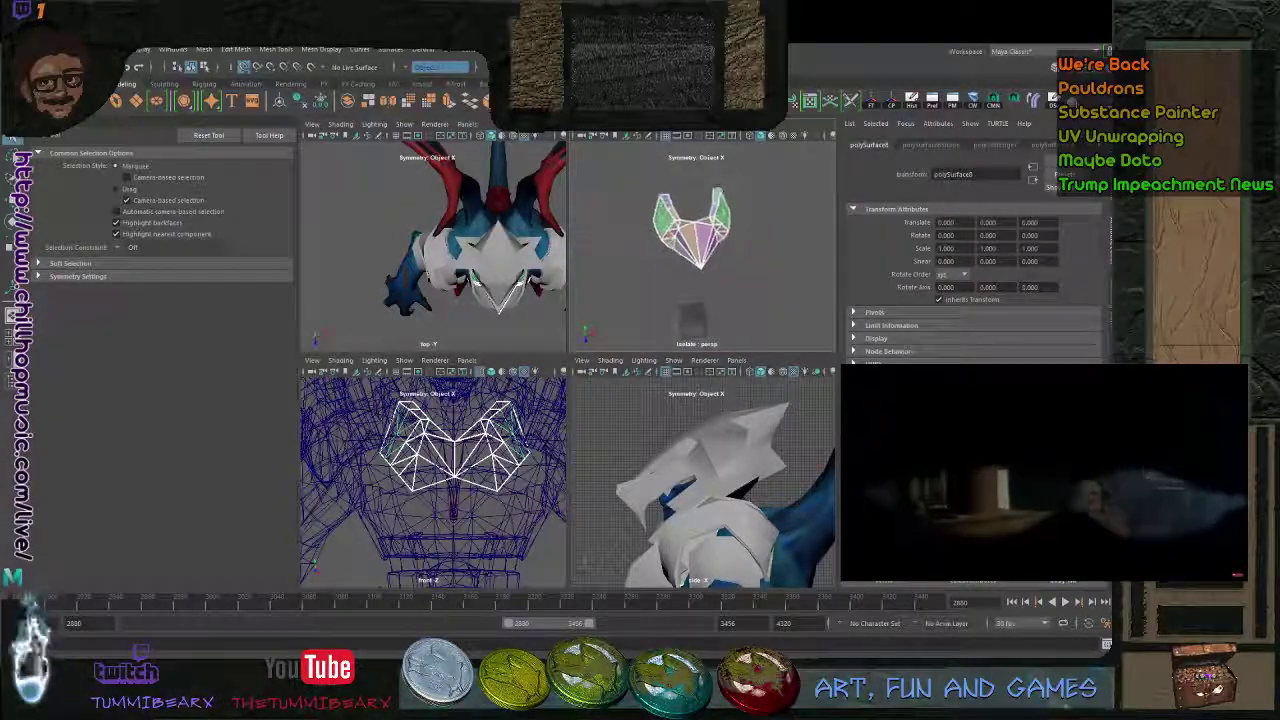
{"action": "left_click", "coordinate": [712, 100]}
{"action": "scroll", "coordinate": [690, 240], "scroll_direction": "up", "scroll_amount": 3}
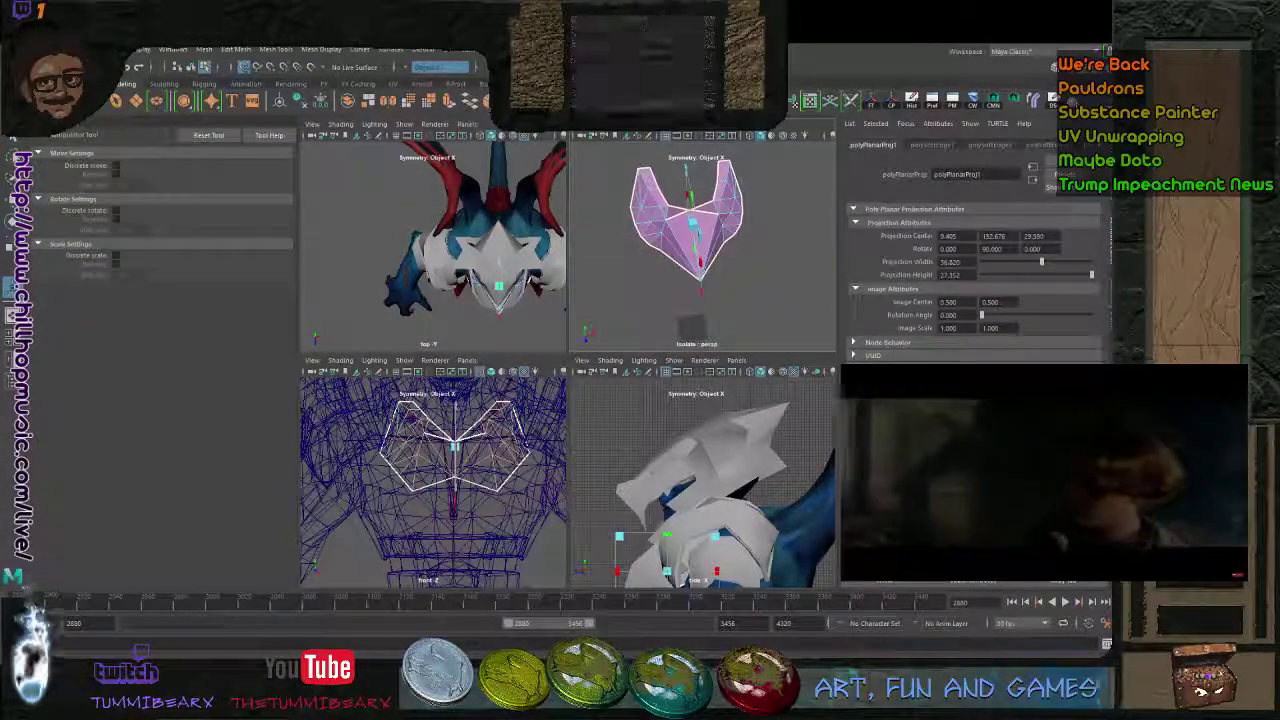
{"action": "left_click", "coordinate": [988, 249]}
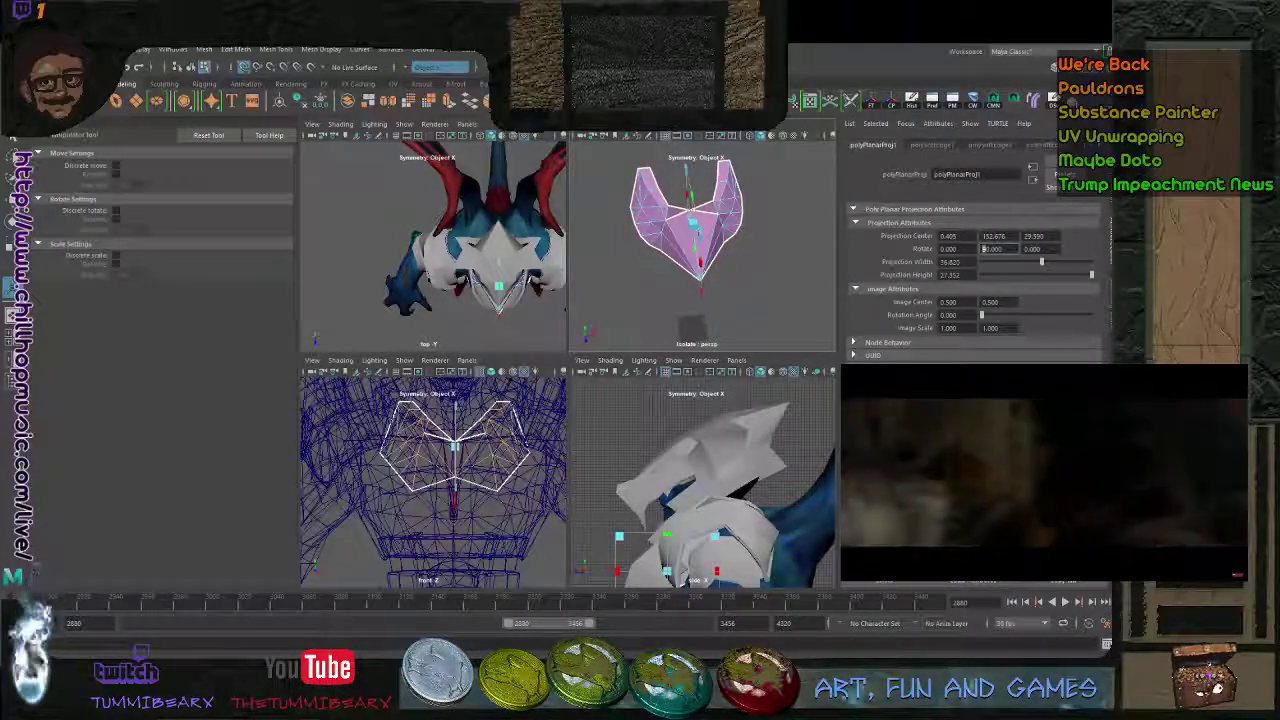